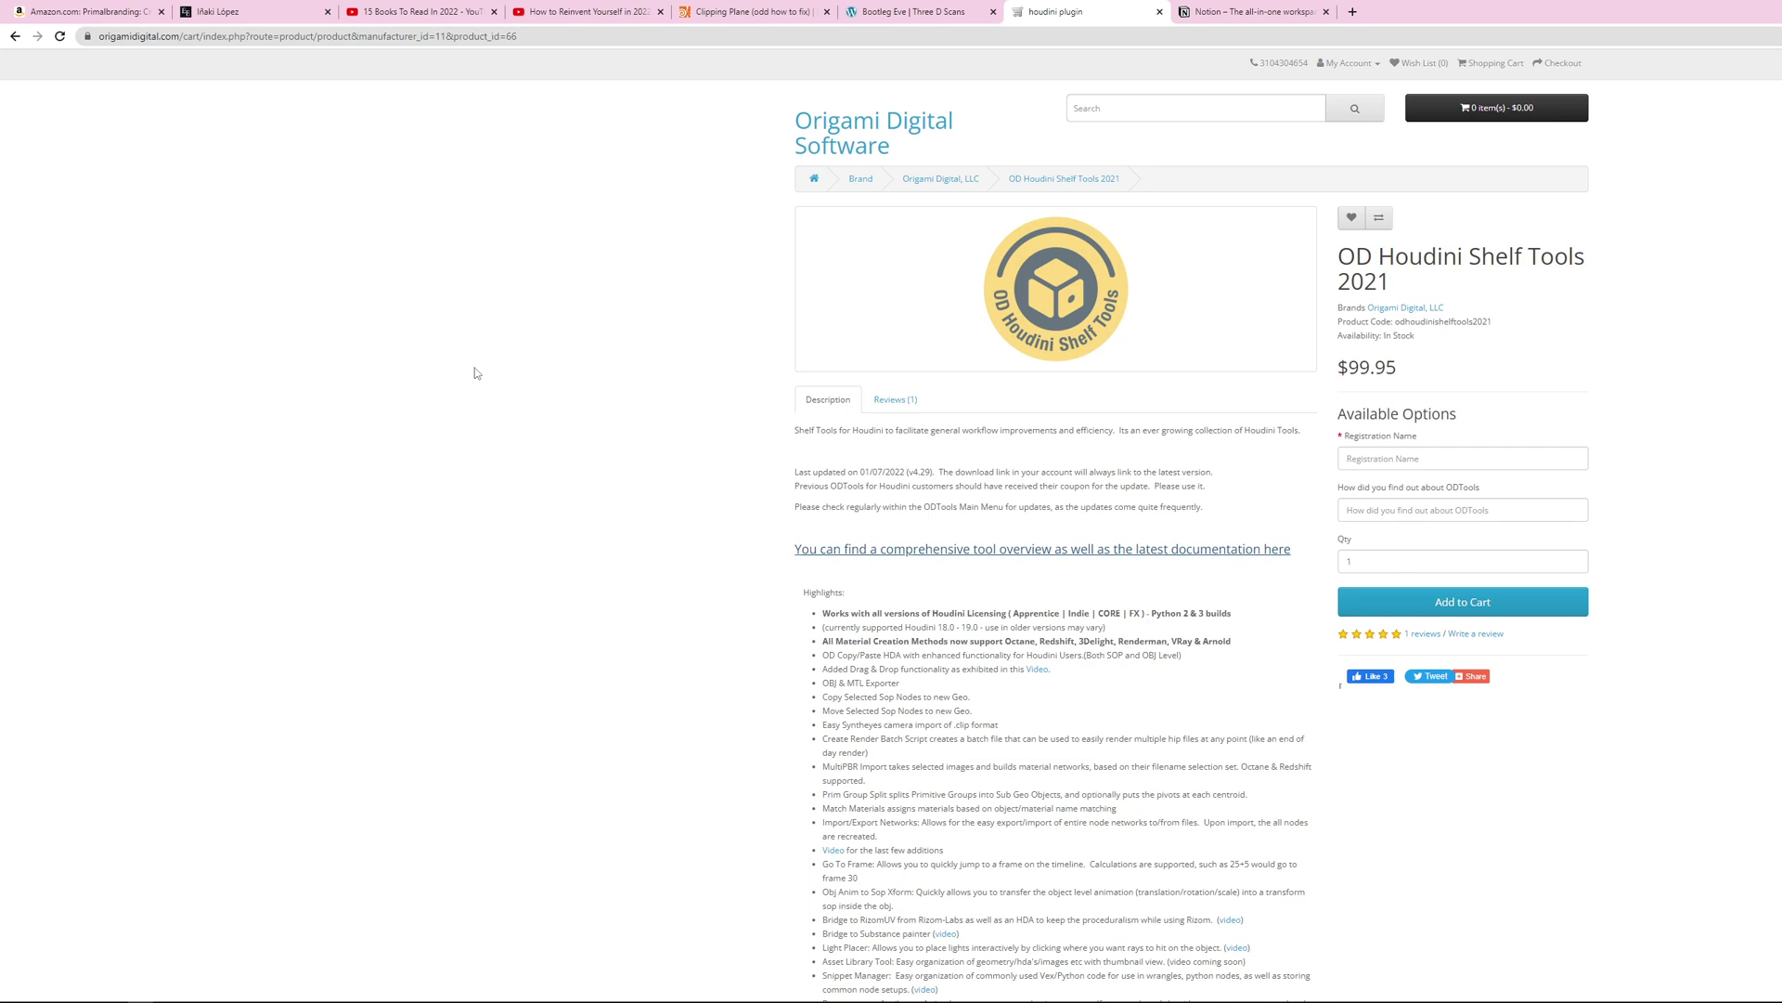
- Switch to Houdini and open the OD Asset Library from ODTools
{"action": "key", "text": "alt+Tab"}
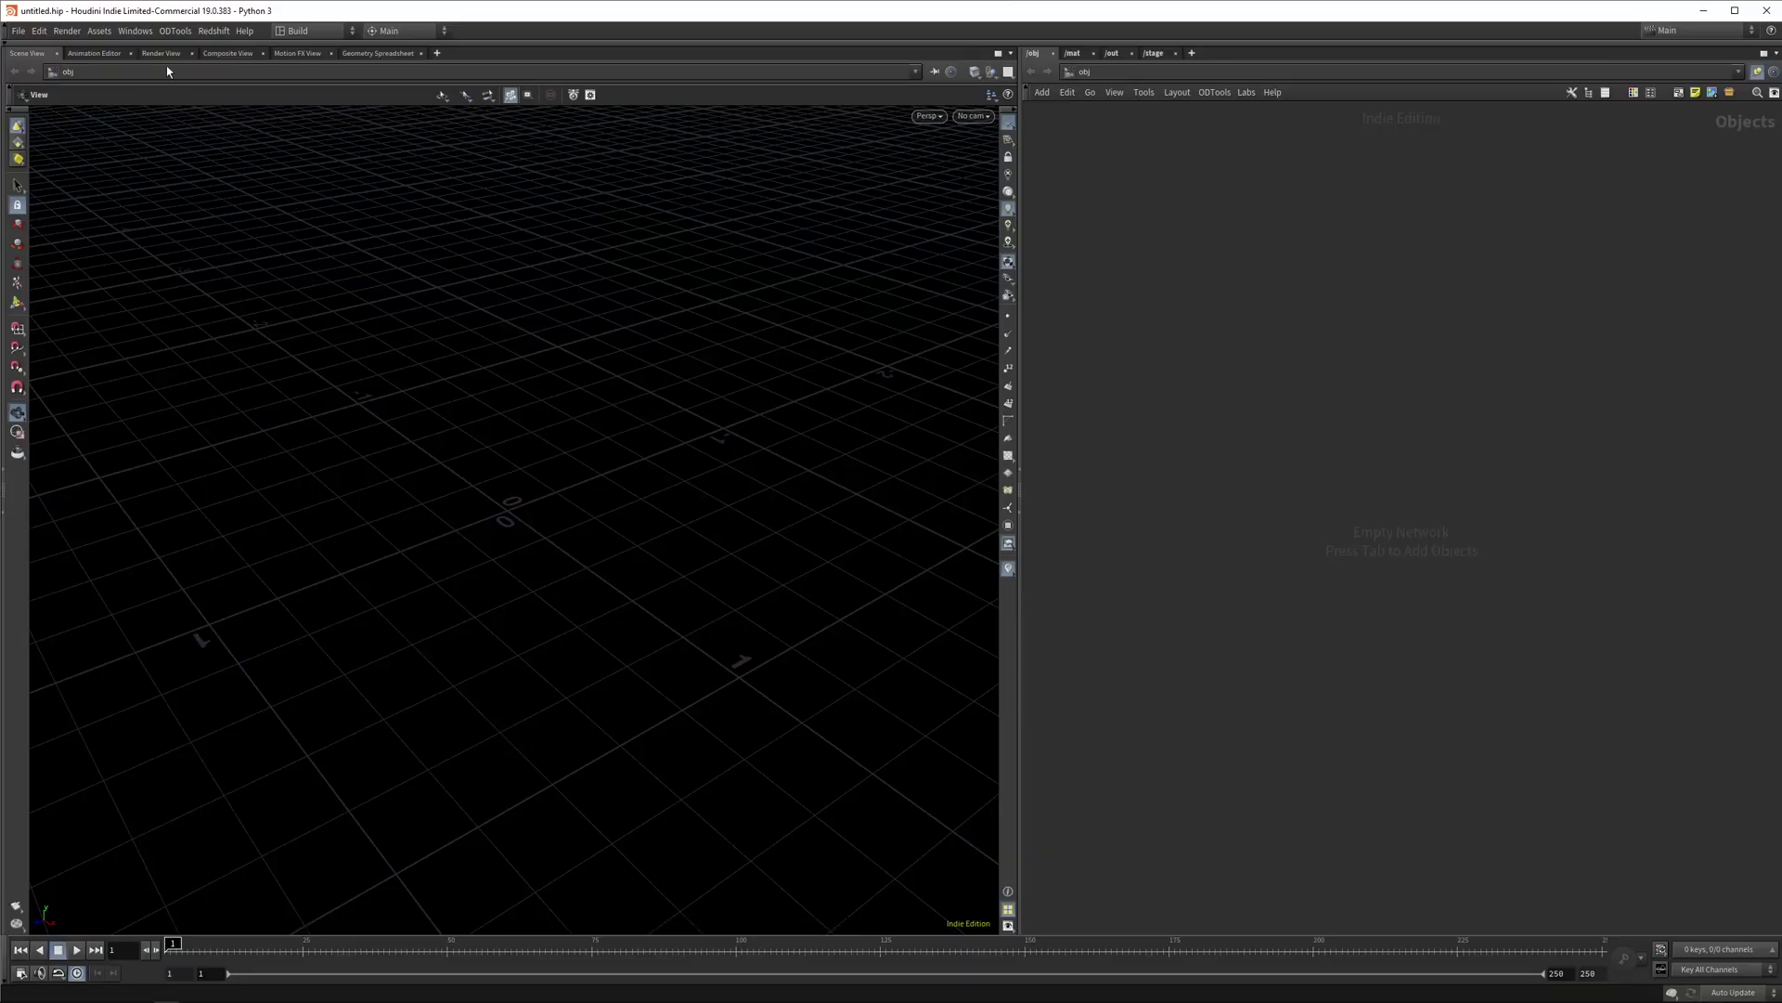
{"action": "left_click", "coordinate": [169, 31]}
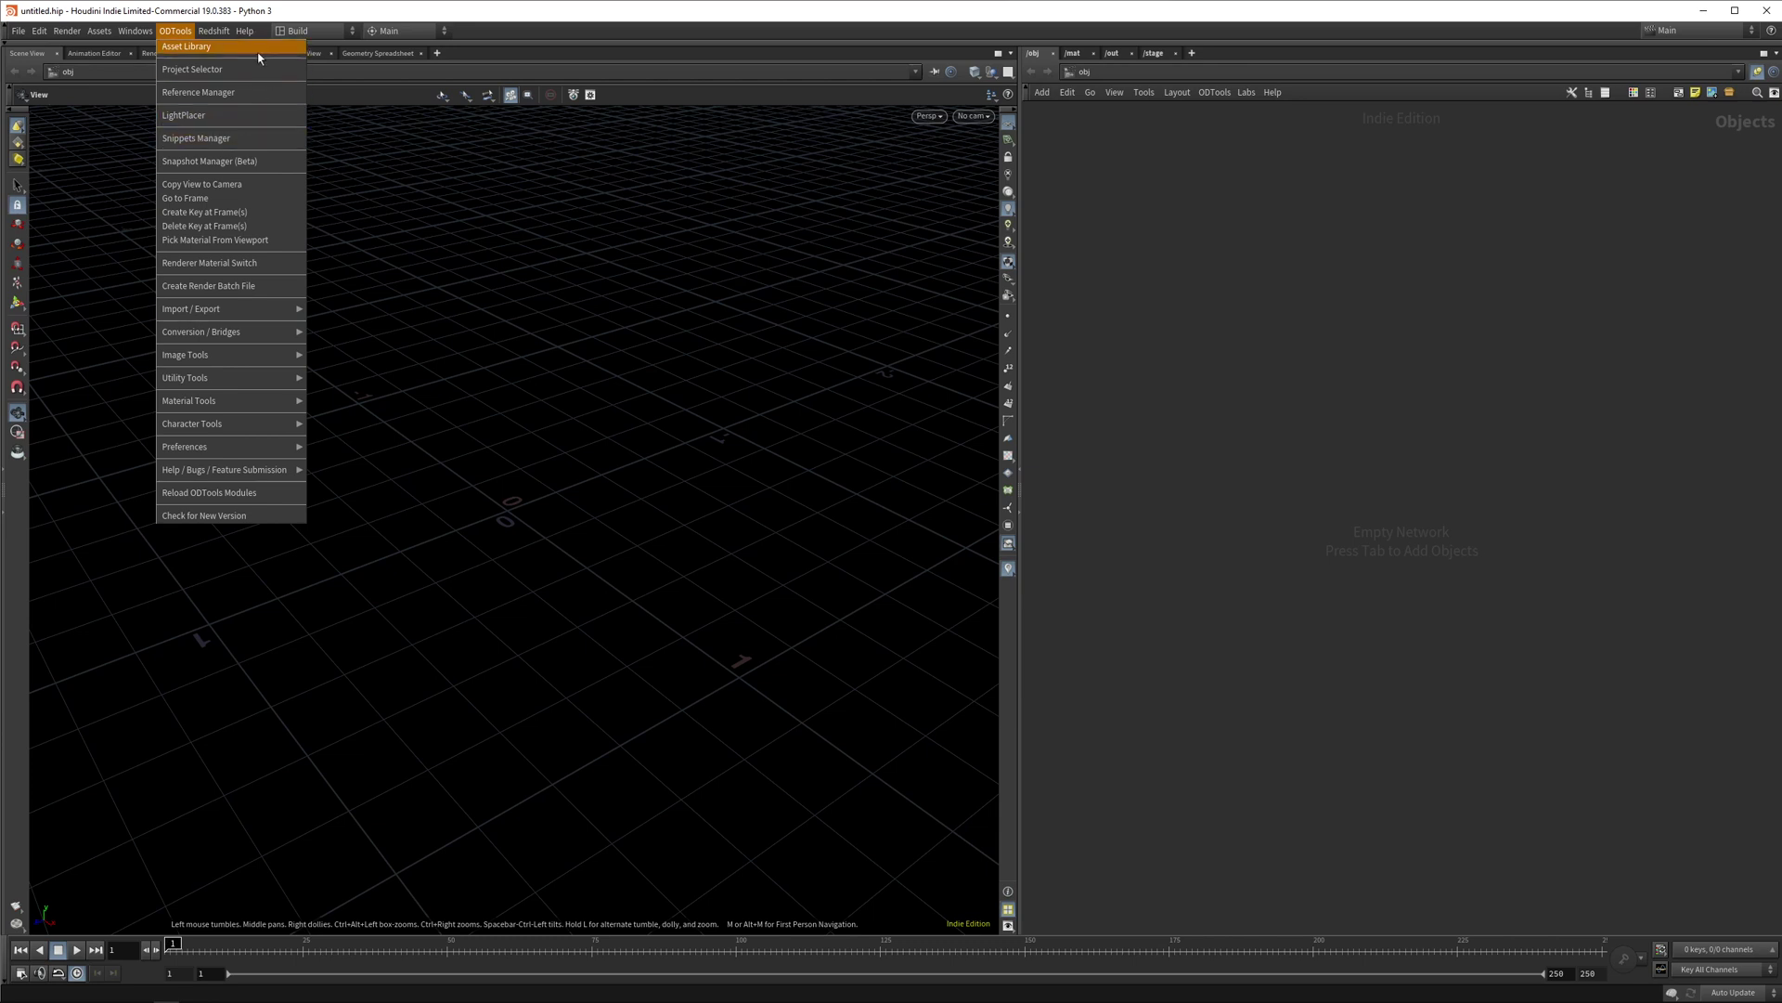
{"action": "left_click", "coordinate": [187, 48]}
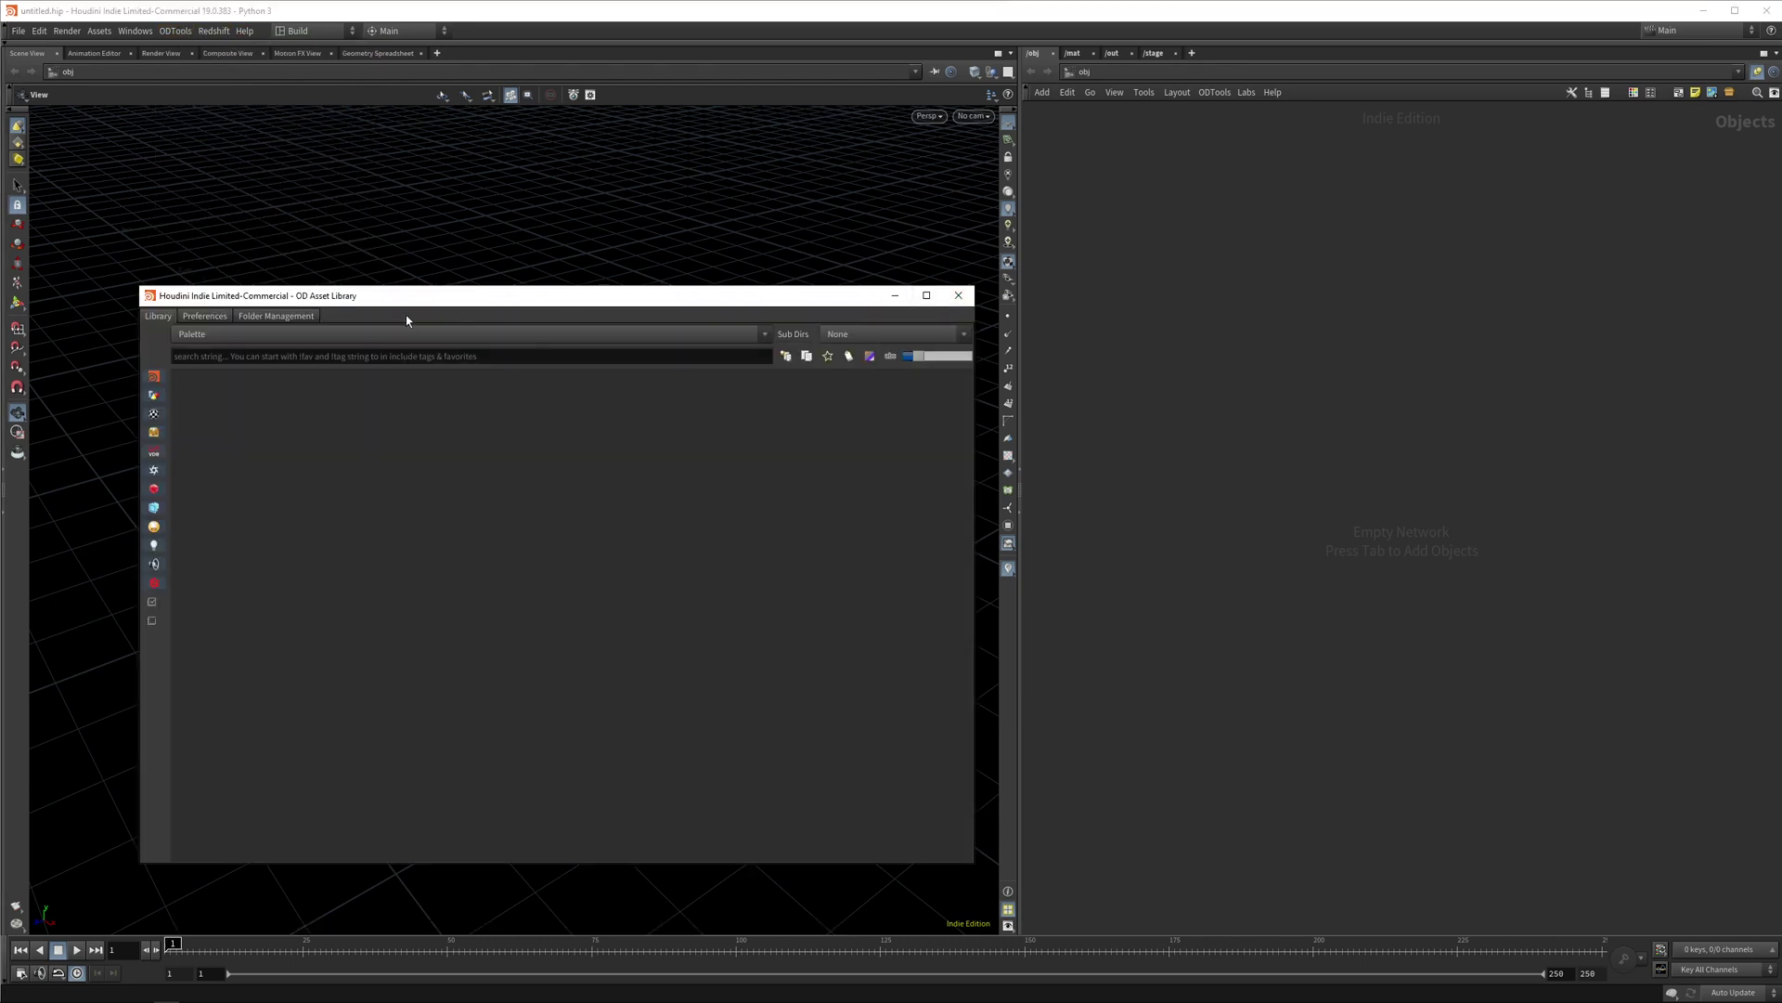
- Show the Megascans Downloaded/3dplant folder in the asset library and move the library window clear of the network editor
{"action": "left_click", "coordinate": [328, 336]}
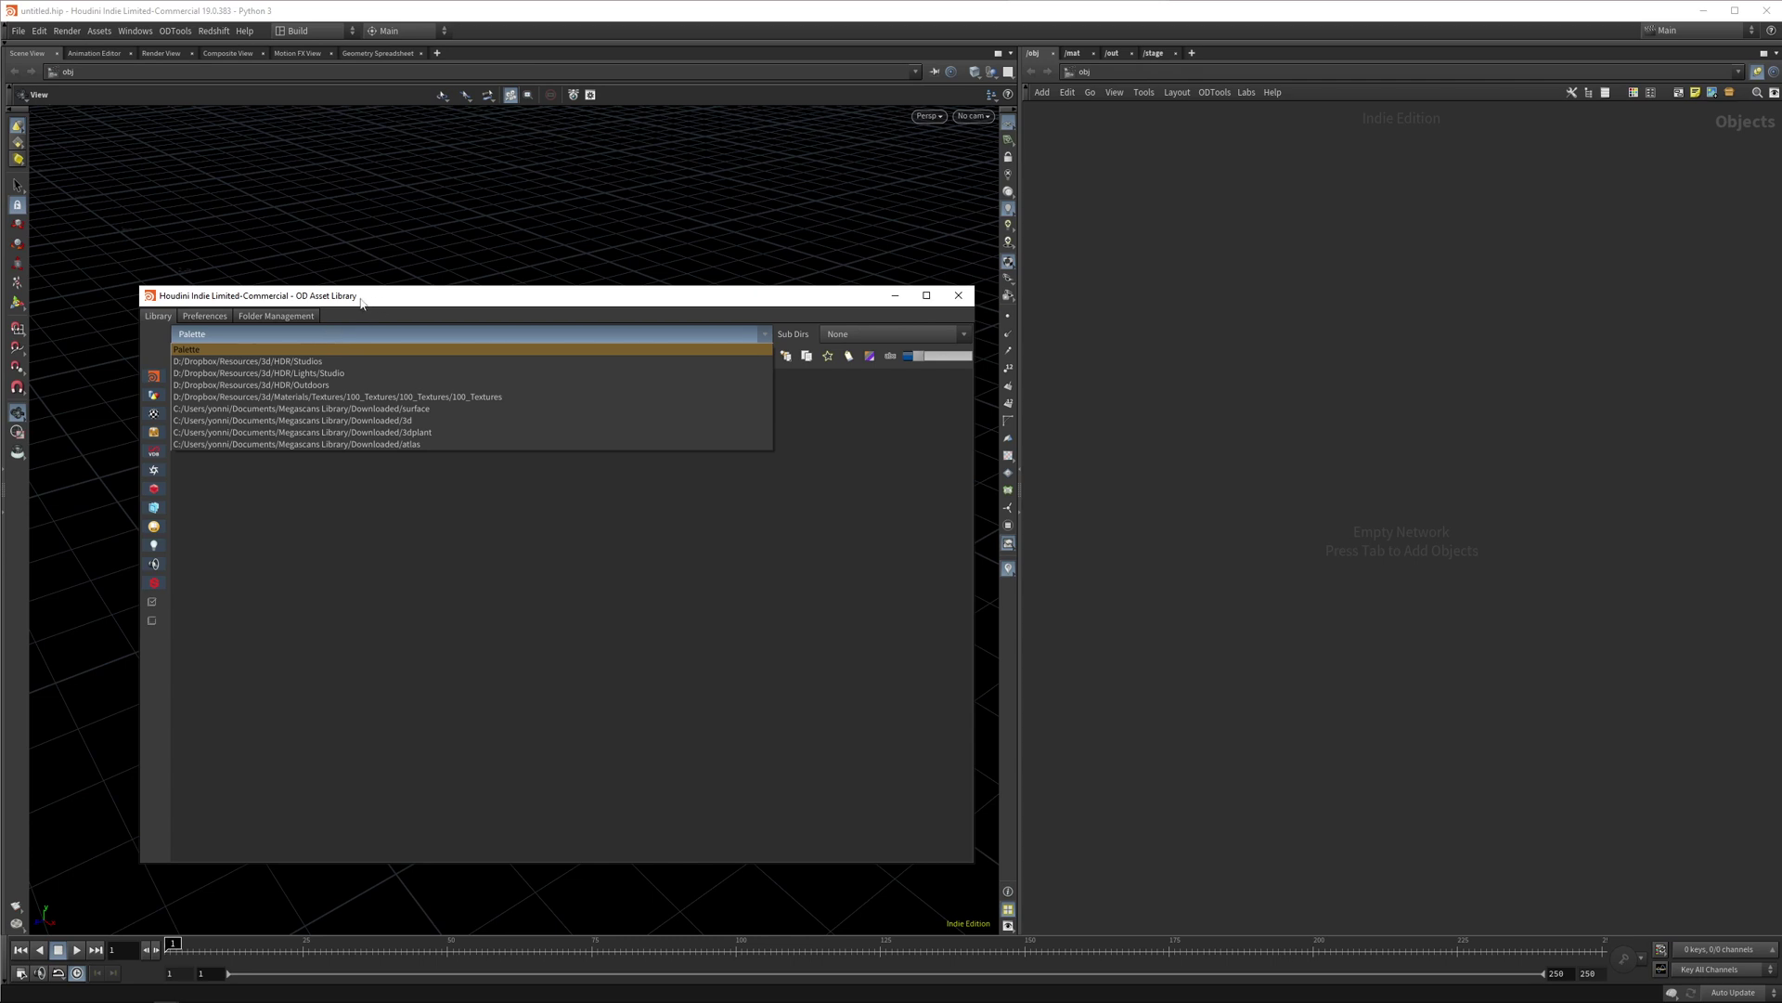
{"action": "left_click_drag", "start_coordinate": [380, 306], "coordinate": [405, 250]}
{"action": "left_click", "coordinate": [390, 280]}
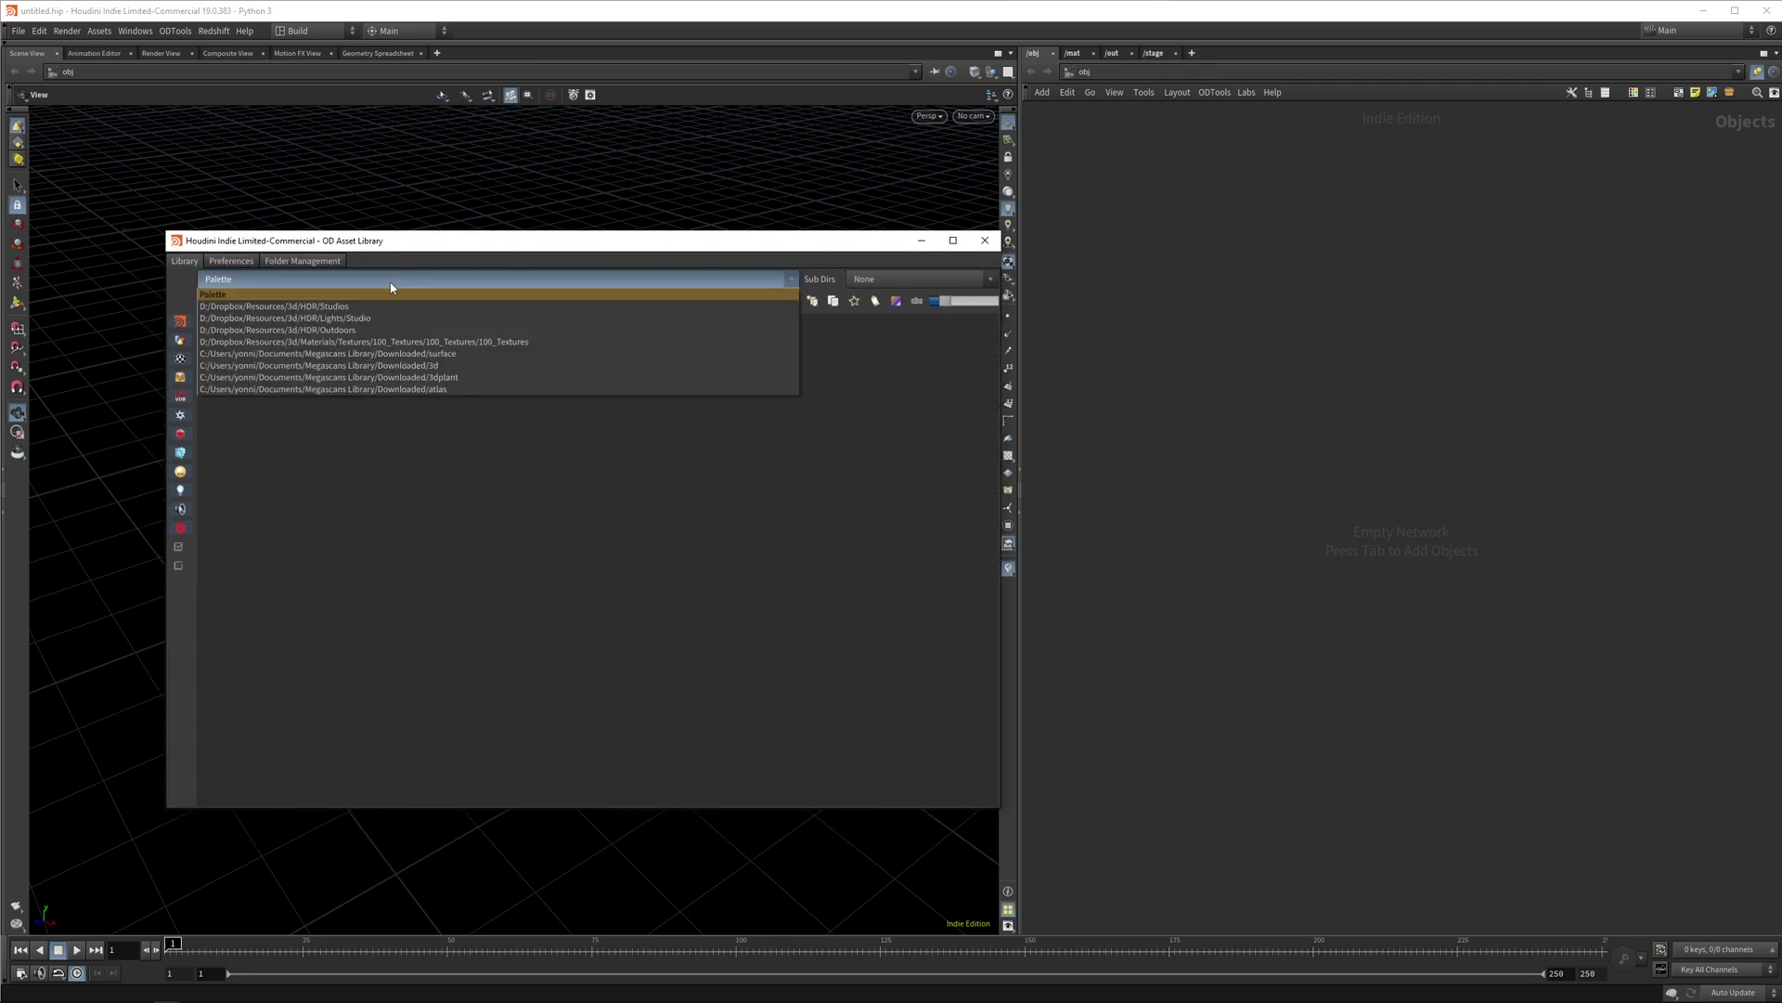
{"action": "left_click", "coordinate": [464, 377]}
{"action": "left_click_drag", "start_coordinate": [670, 247], "coordinate": [604, 196]}
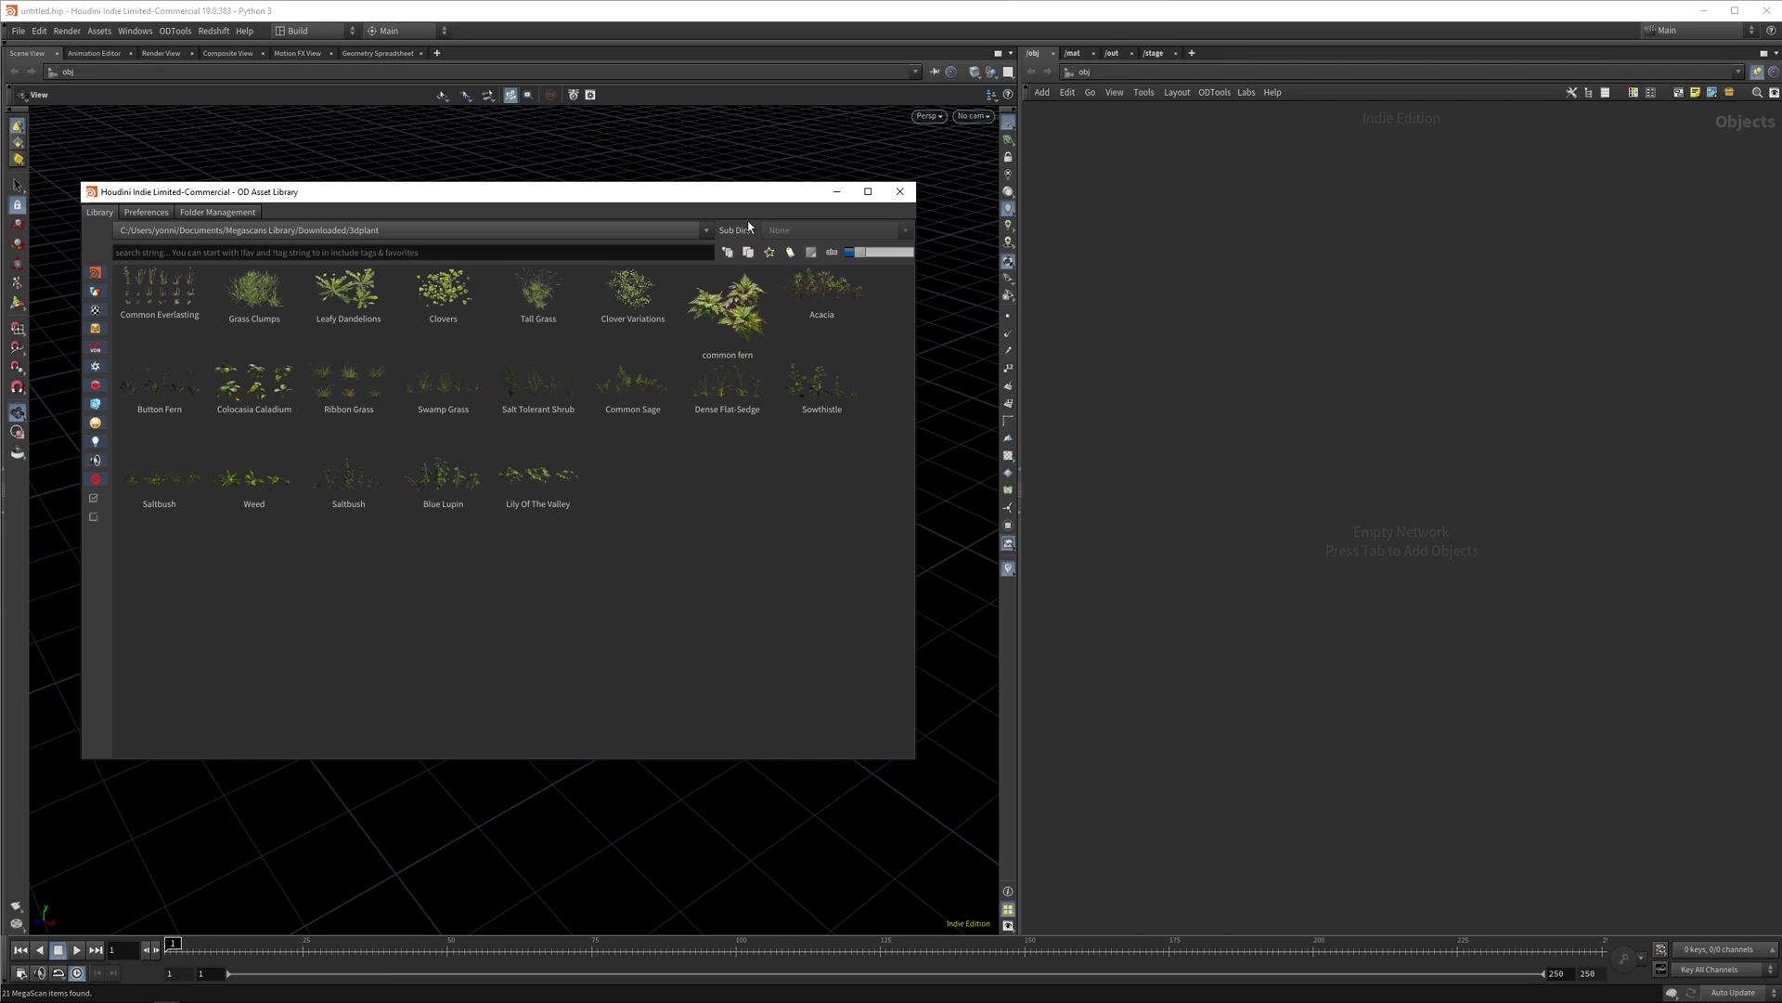
- Import the common fern asset for the Redshift renderer, open its geometry network and move the library window out of the way
{"action": "double_click", "coordinate": [727, 307]}
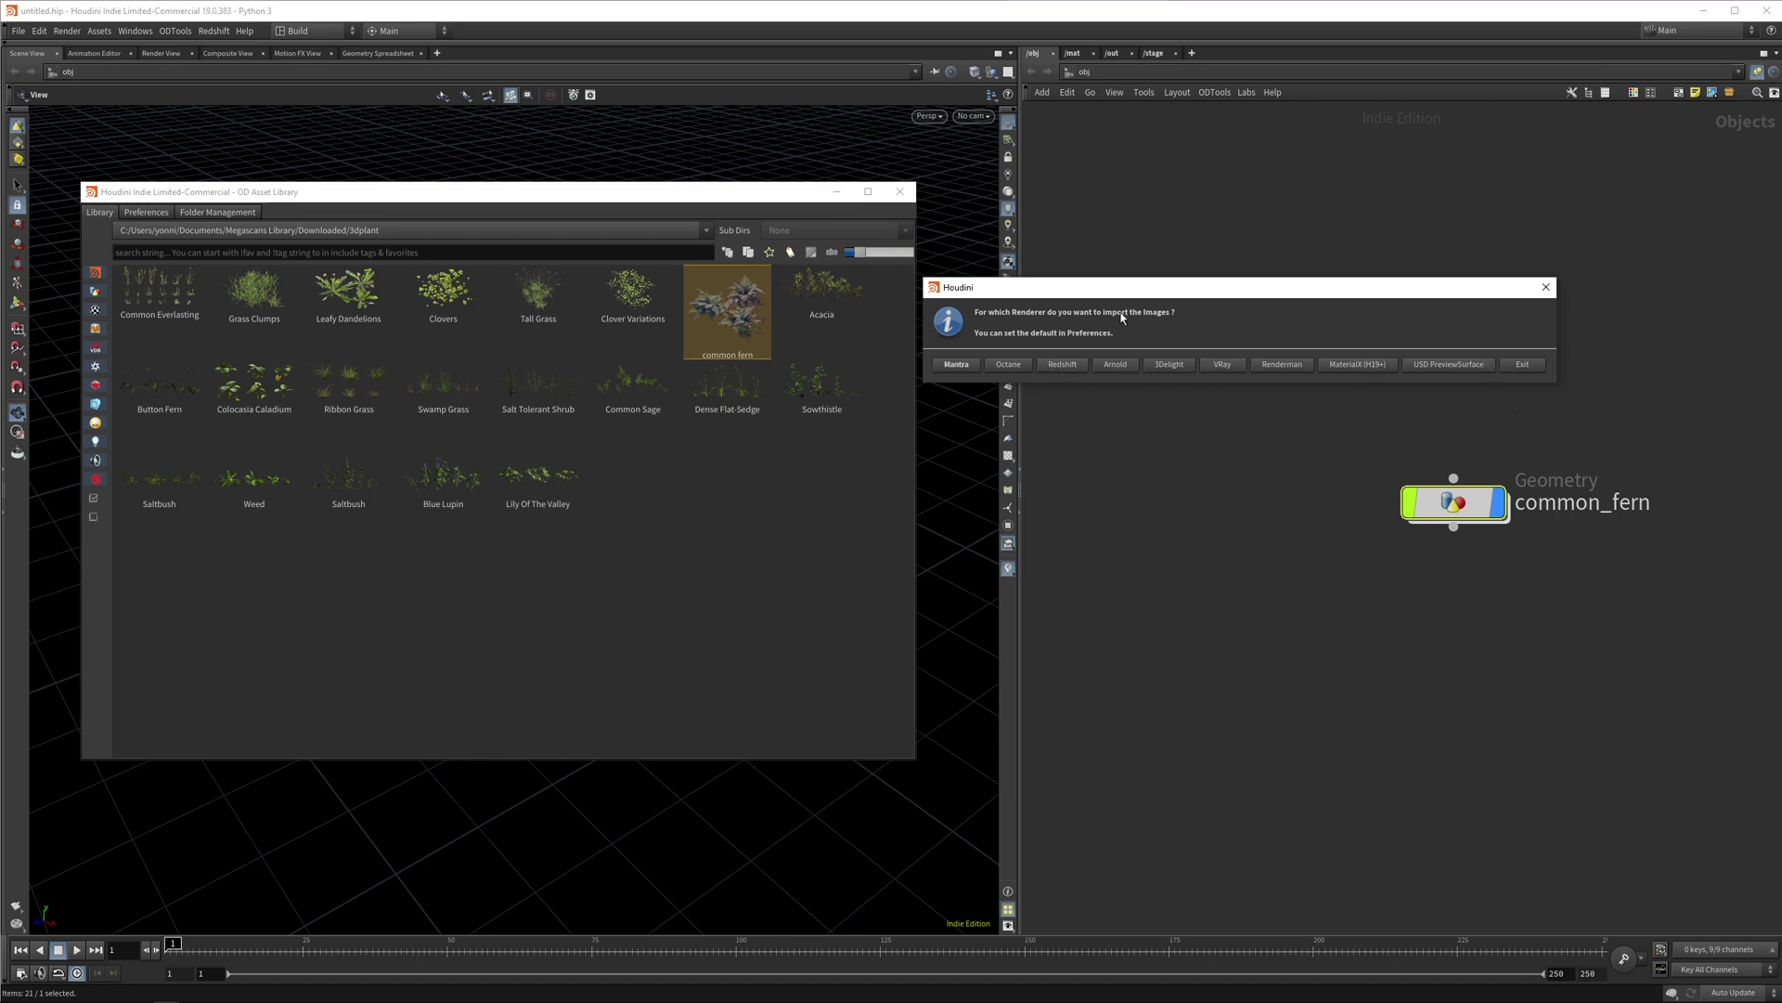
{"action": "left_click", "coordinate": [1060, 365]}
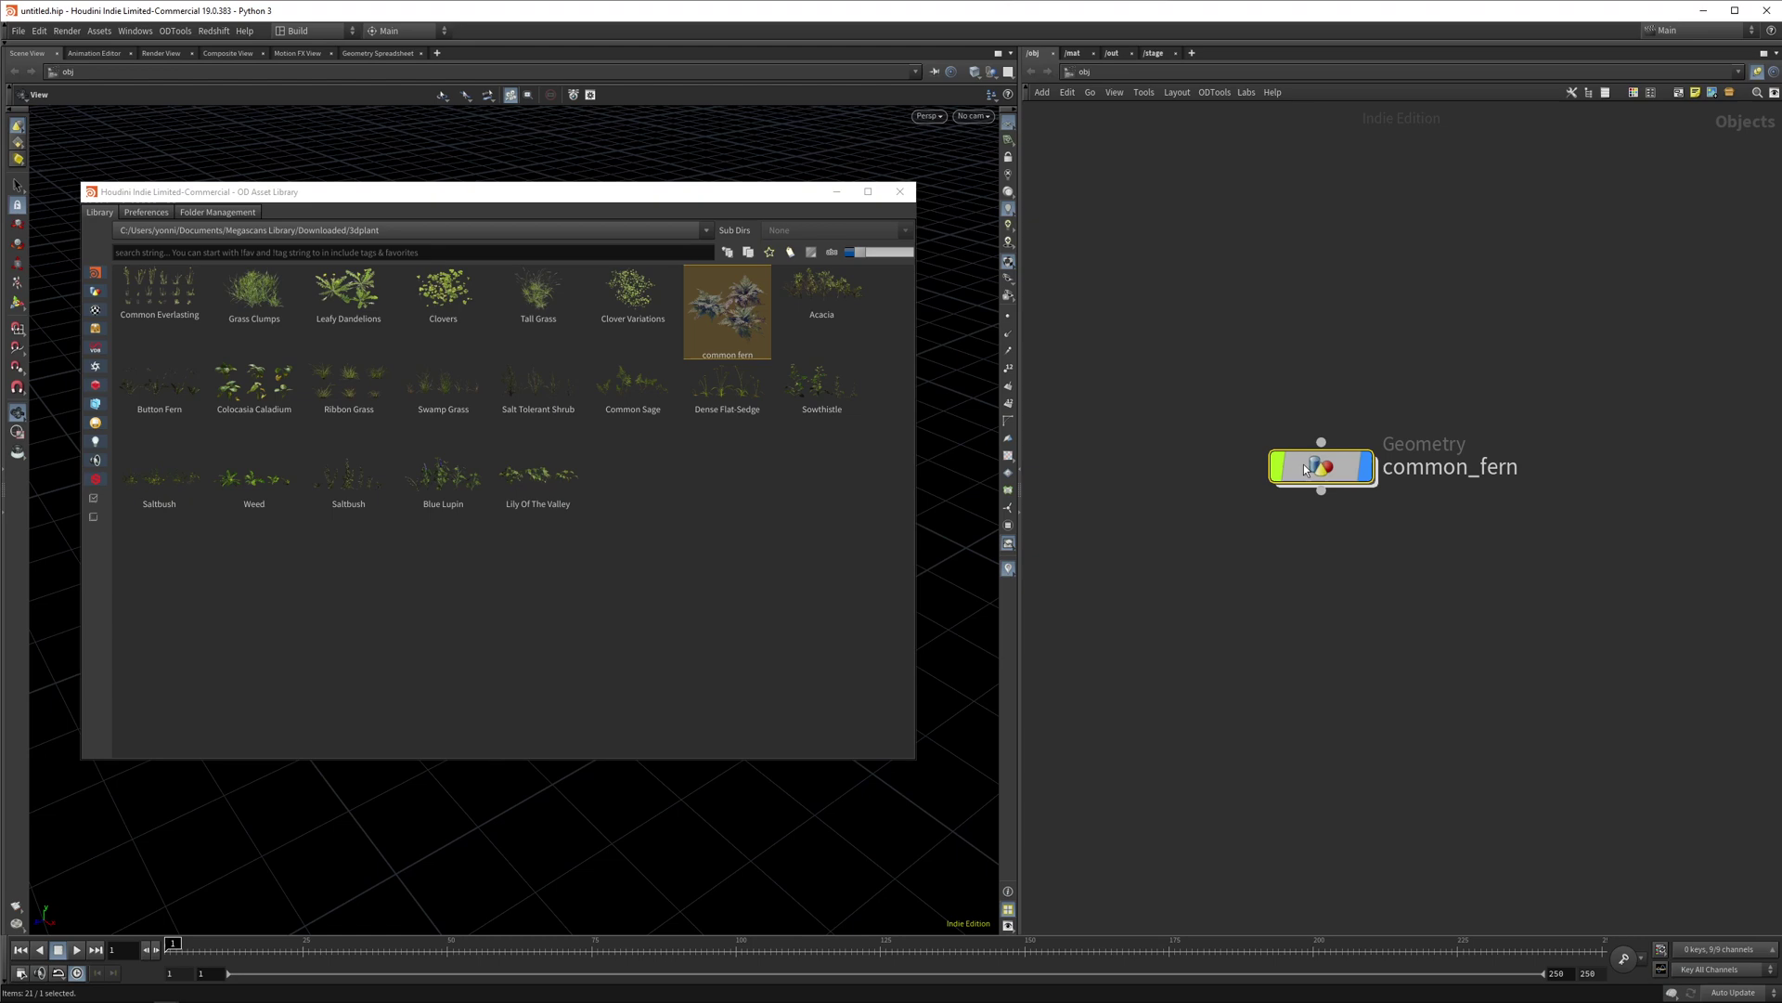
{"action": "double_click", "coordinate": [1305, 465]}
{"action": "left_click_drag", "start_coordinate": [689, 193], "coordinate": [815, 851]}
- Examine the imported fern and its node network, including the parameters of the Var1_LOD0 file node
{"action": "left_click_drag", "start_coordinate": [413, 519], "coordinate": [560, 454]}
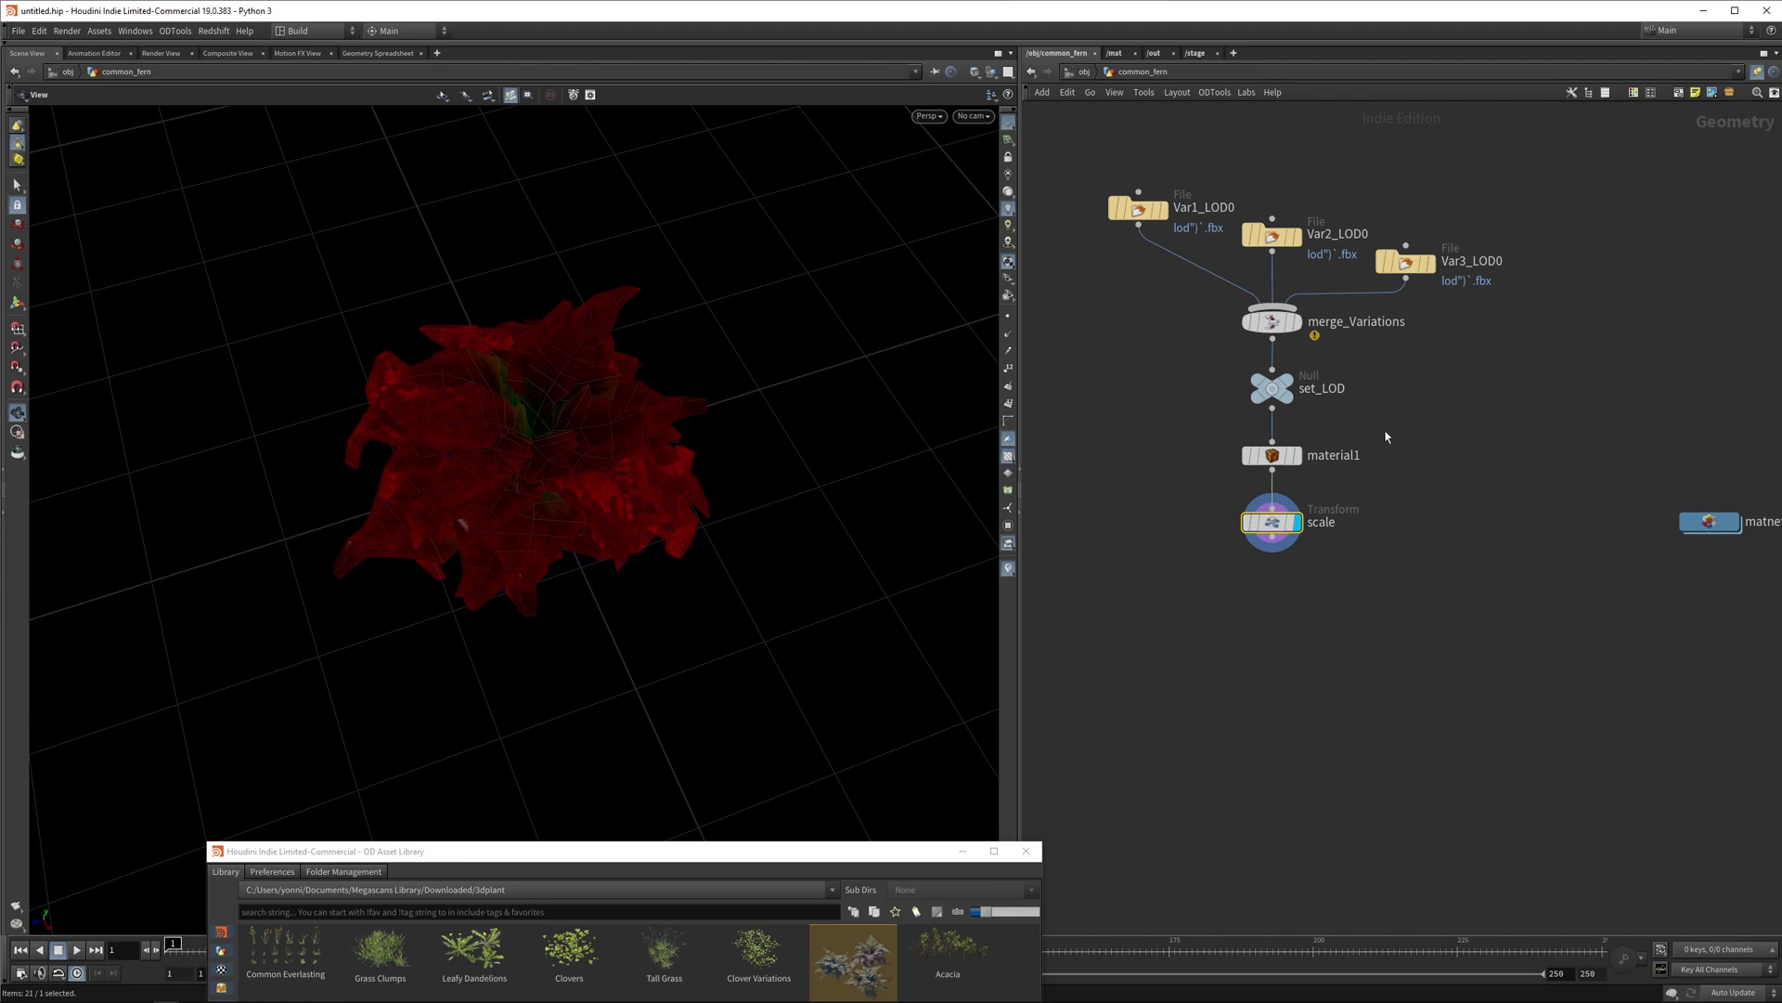
{"action": "middle_click_drag", "start_coordinate": [1548, 488], "coordinate": [1484, 509]}
{"action": "left_click_drag", "start_coordinate": [604, 342], "coordinate": [552, 403]}
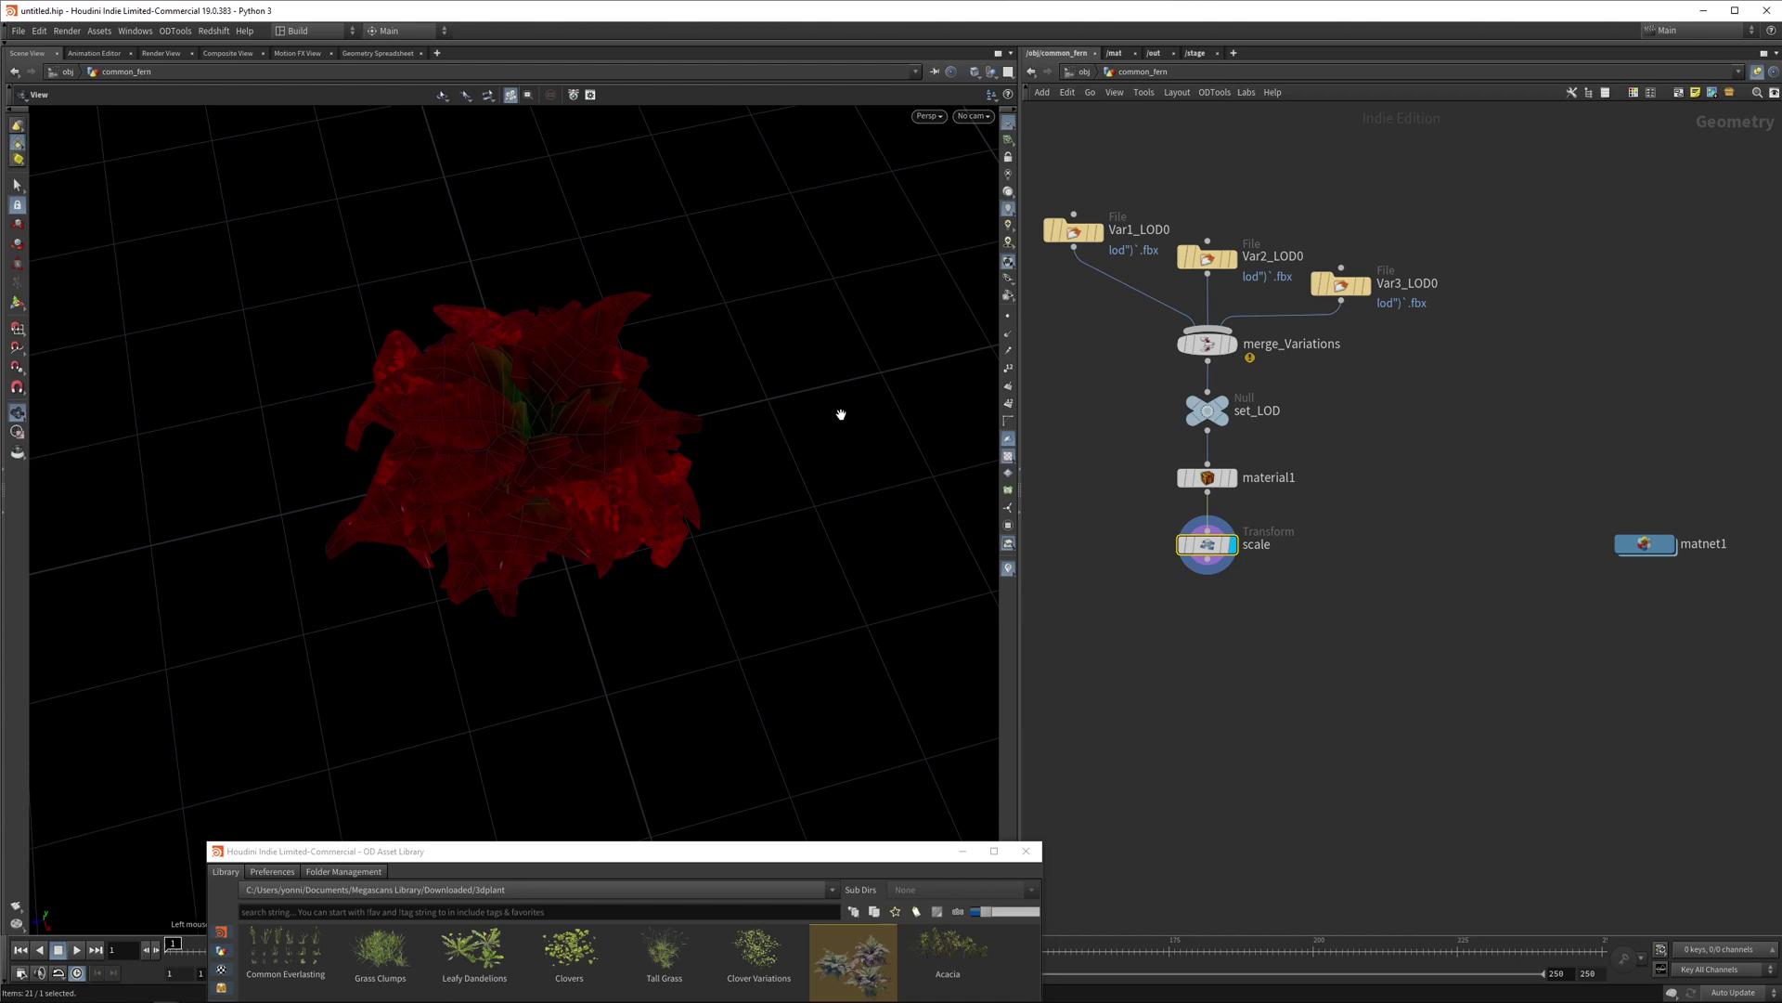
{"action": "left_click_drag", "start_coordinate": [442, 457], "coordinate": [505, 399]}
{"action": "middle_click_drag", "start_coordinate": [1467, 442], "coordinate": [1551, 477]}
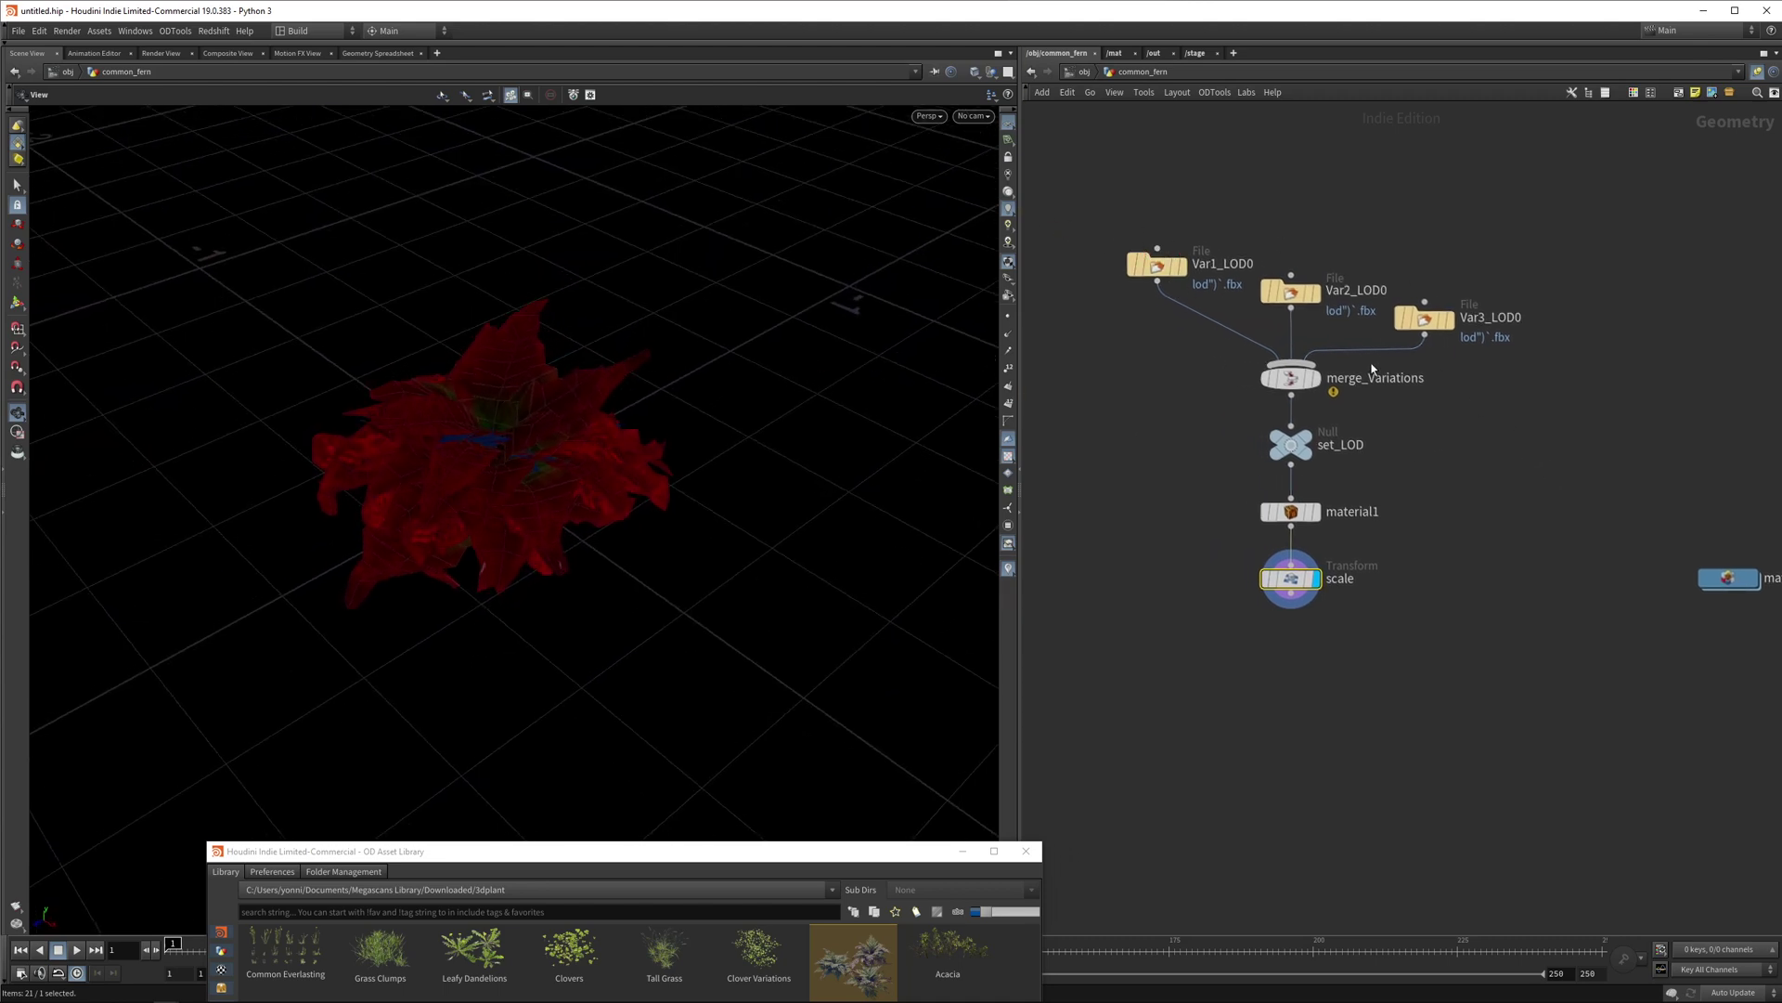
{"action": "scroll", "coordinate": [1387, 439], "scroll_direction": "up", "scroll_amount": 3}
{"action": "scroll", "coordinate": [1451, 427], "scroll_direction": "down", "scroll_amount": 3}
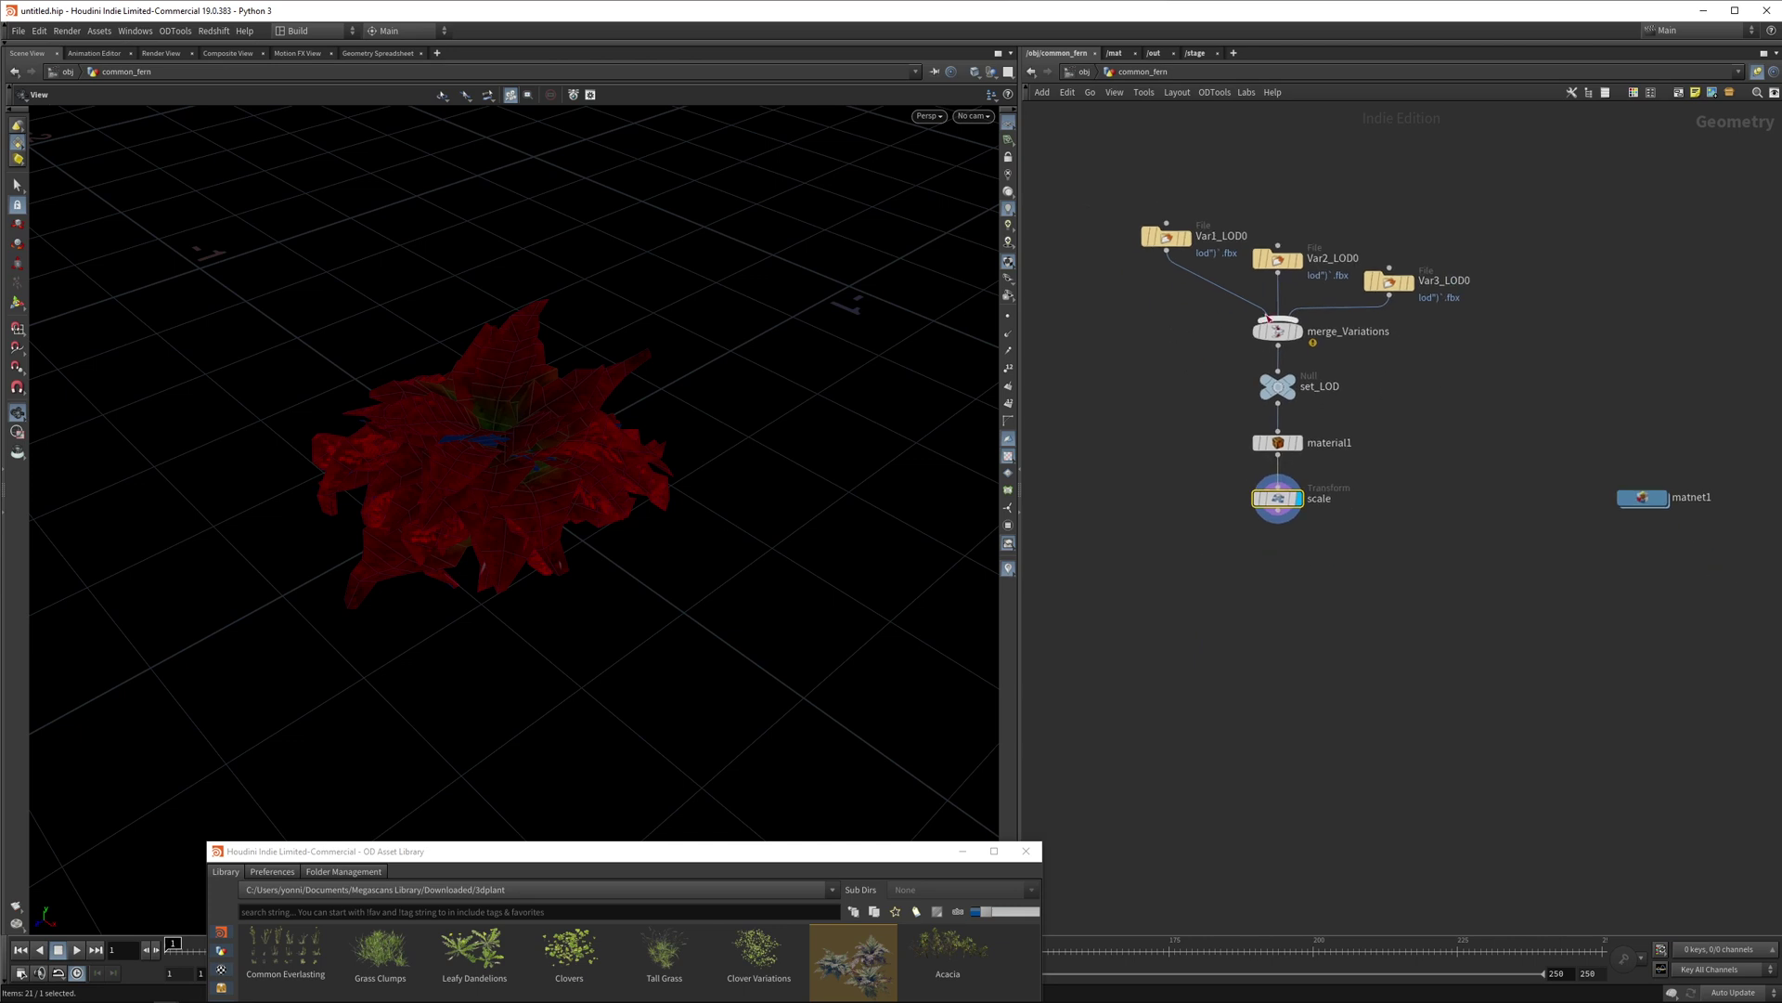
{"action": "left_click_drag", "start_coordinate": [1139, 192], "coordinate": [1184, 333]}
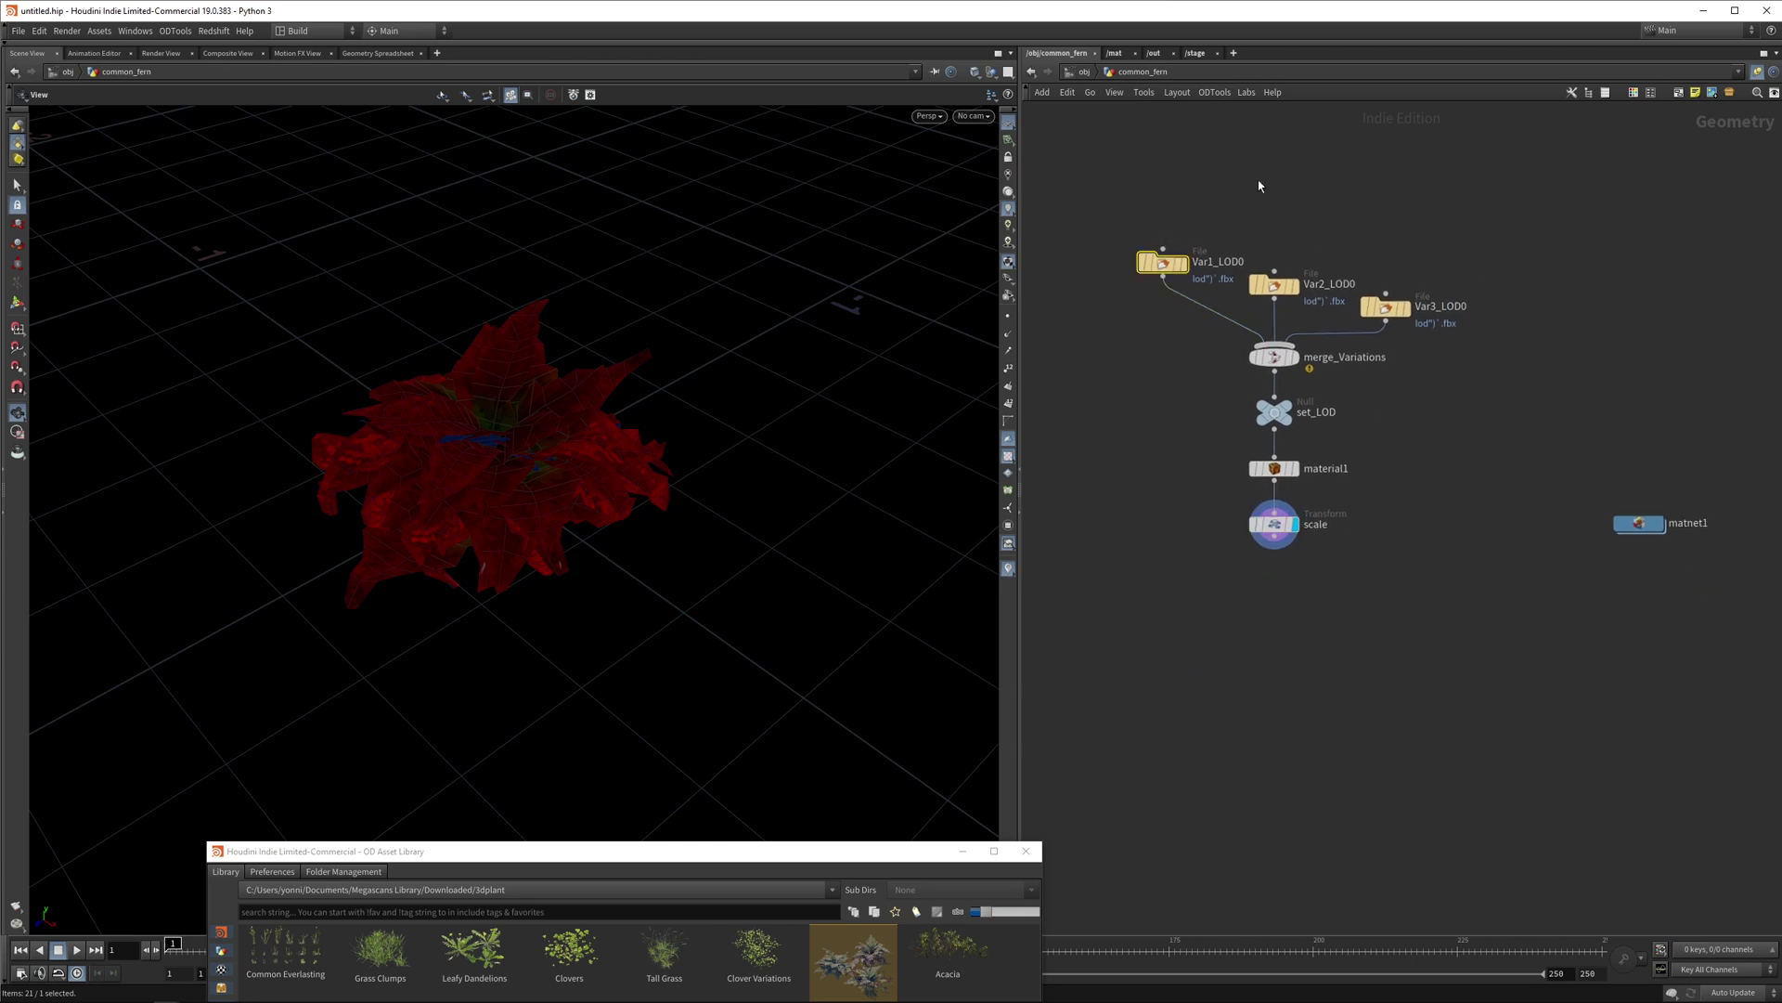
{"action": "key", "text": "p"}
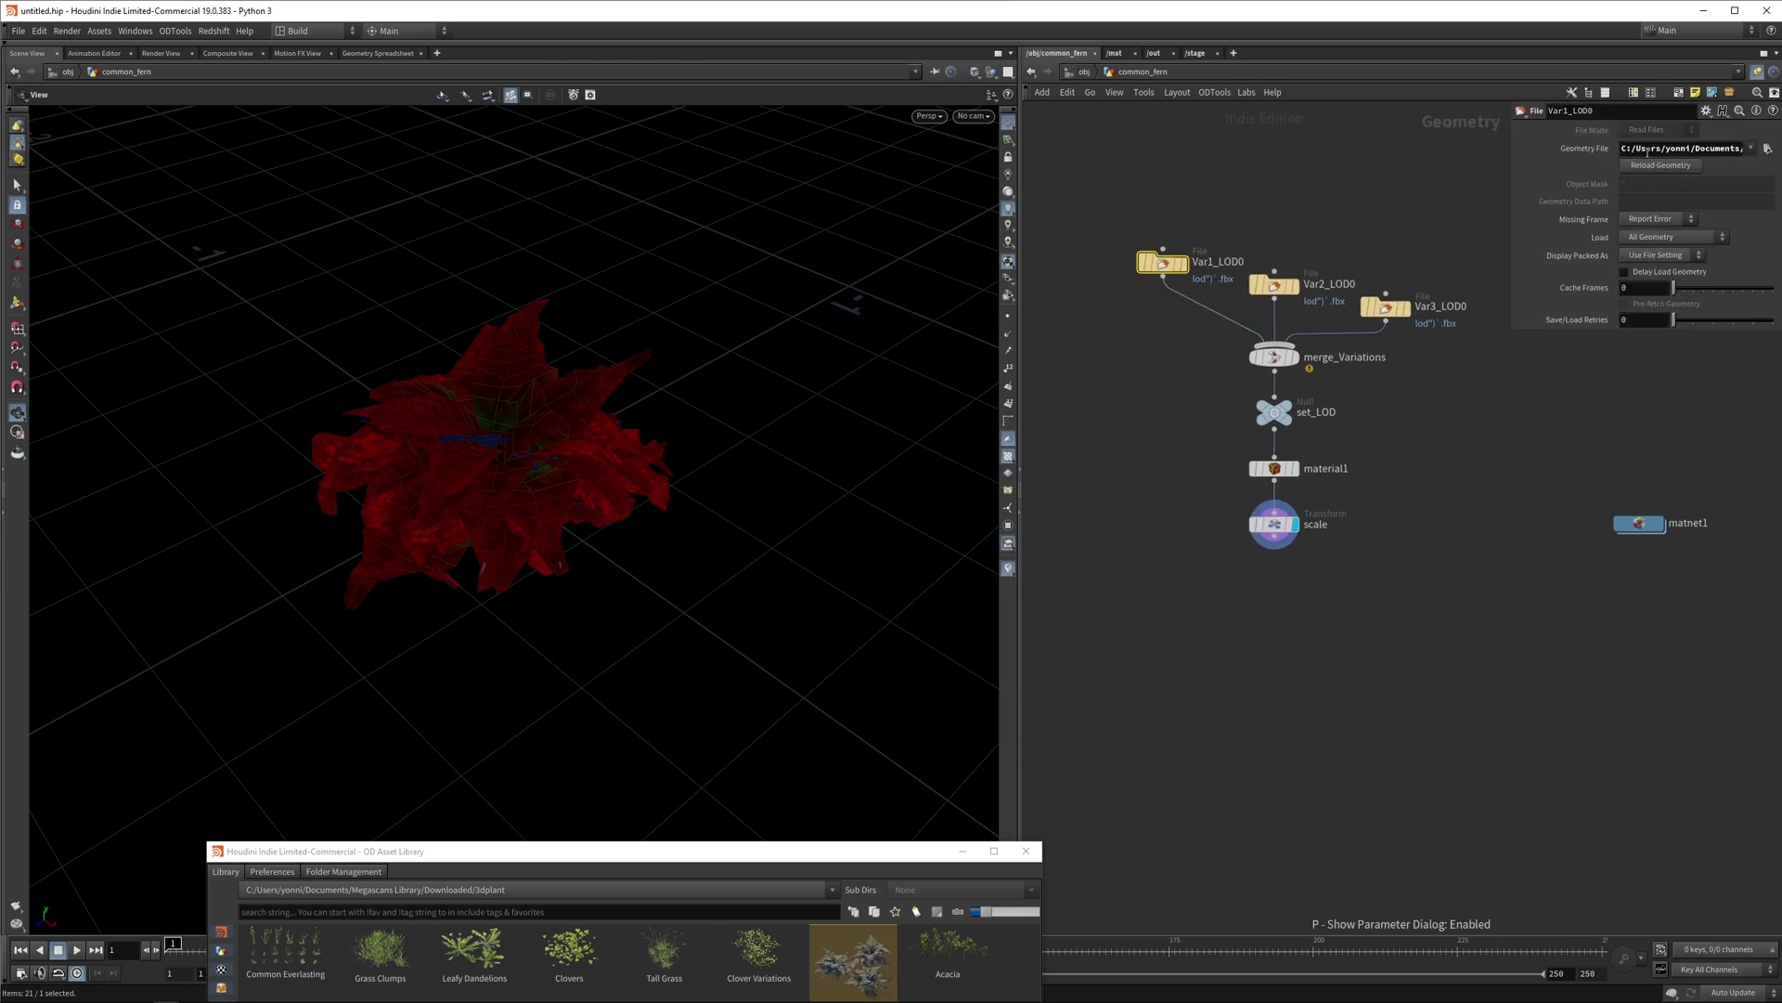
{"action": "middle_click_drag", "start_coordinate": [1495, 381], "coordinate": [1422, 370]}
- Move matnet1 closer to the fern's node chain and open the Var1_LOD0 material builder inside it
{"action": "left_click_drag", "start_coordinate": [1569, 517], "coordinate": [1348, 524]}
{"action": "double_click", "coordinate": [1348, 525]}
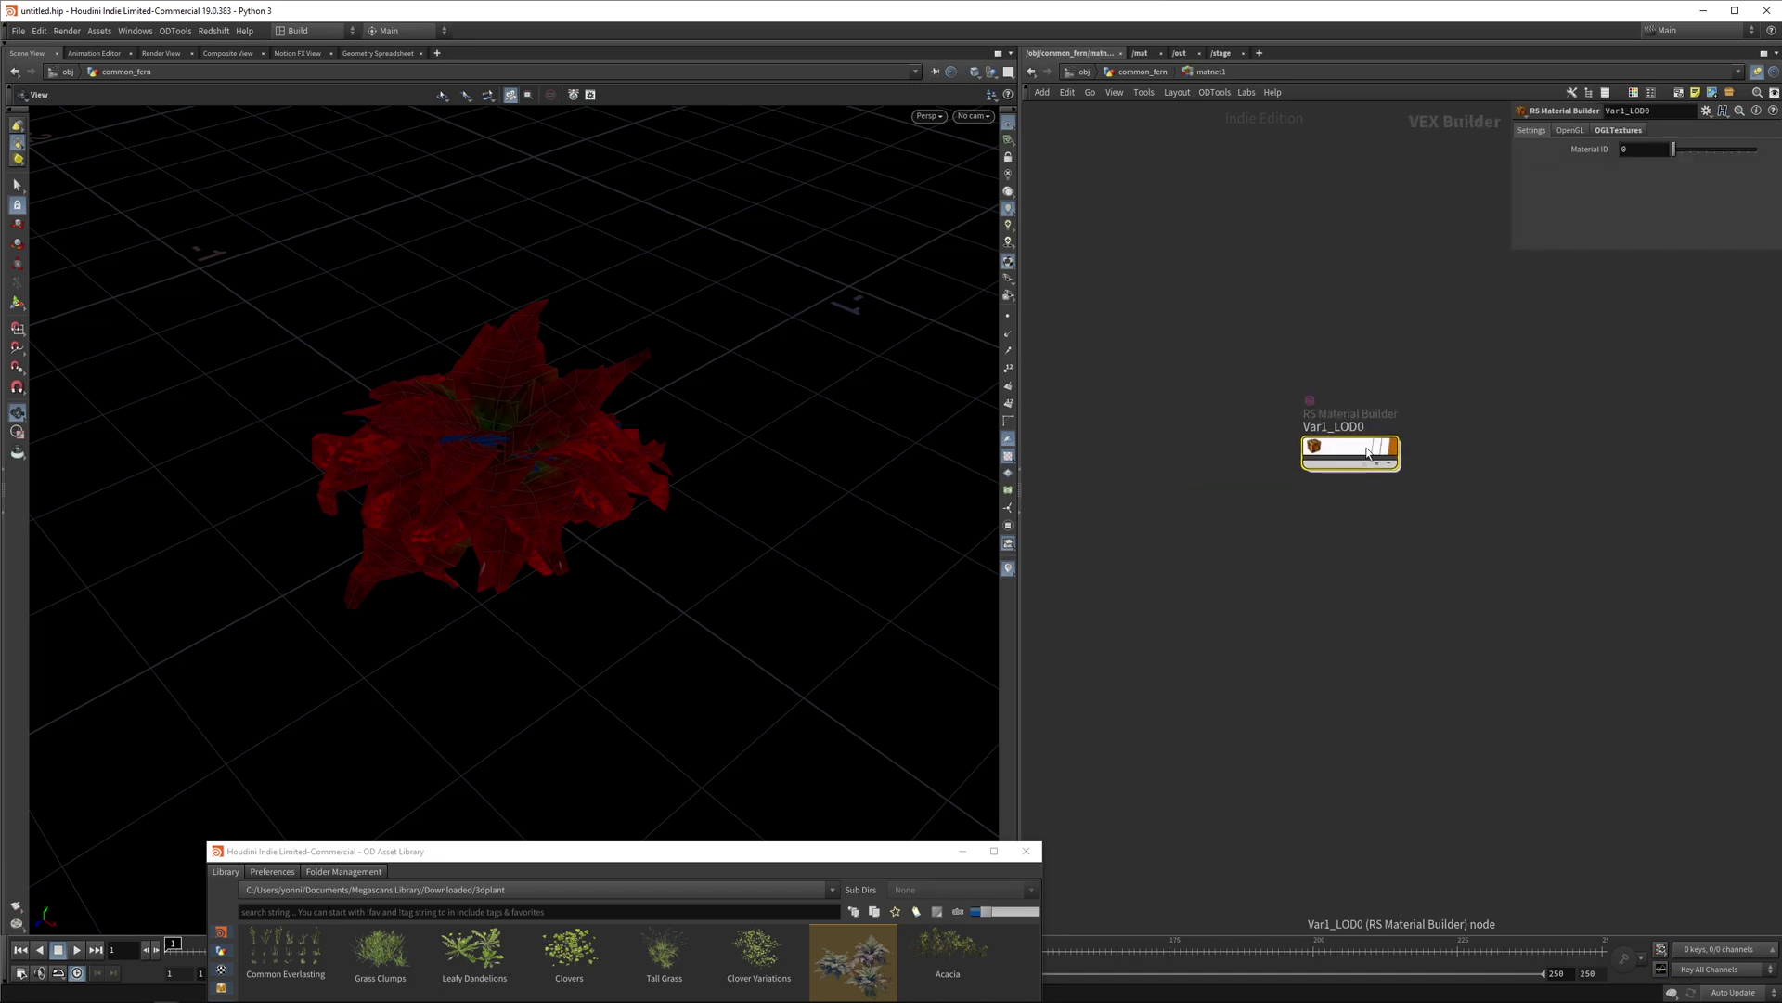
{"action": "double_click", "coordinate": [1361, 445]}
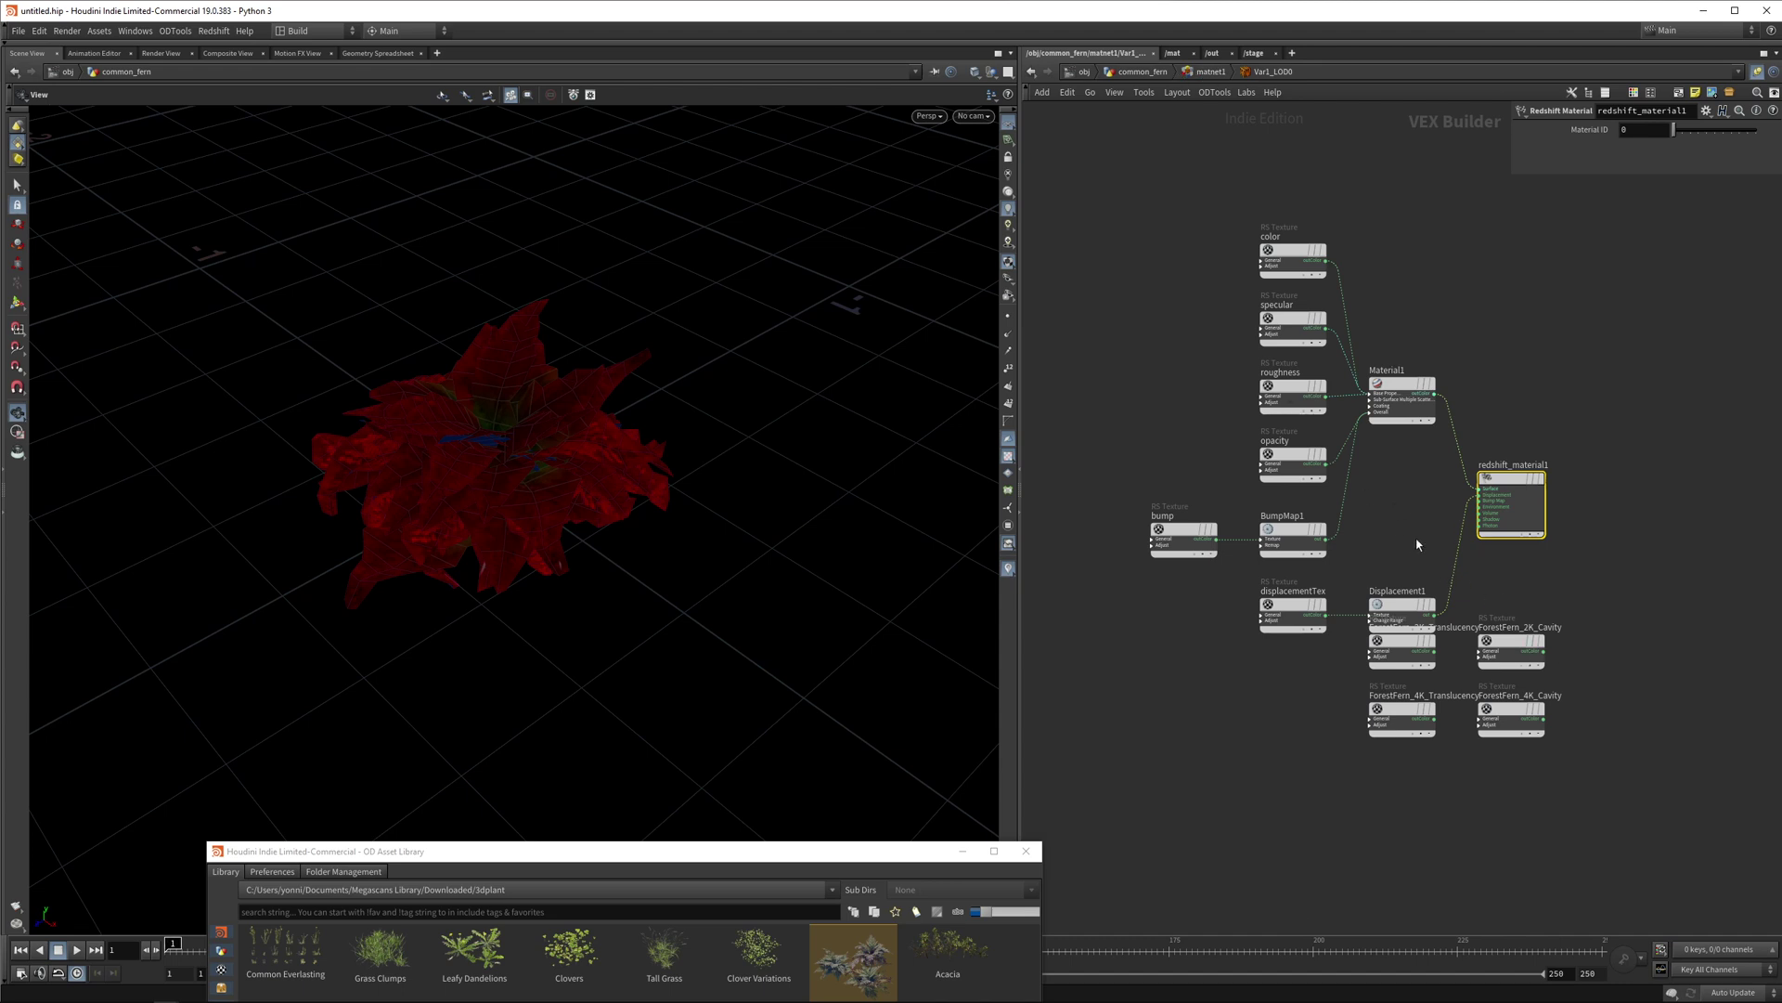
- Set the Displacement1 node's New Range Min to -.5 and New Range Max to .5
{"action": "scroll", "coordinate": [1440, 764], "scroll_direction": "up", "scroll_amount": 3}
{"action": "left_click", "coordinate": [1383, 534]}
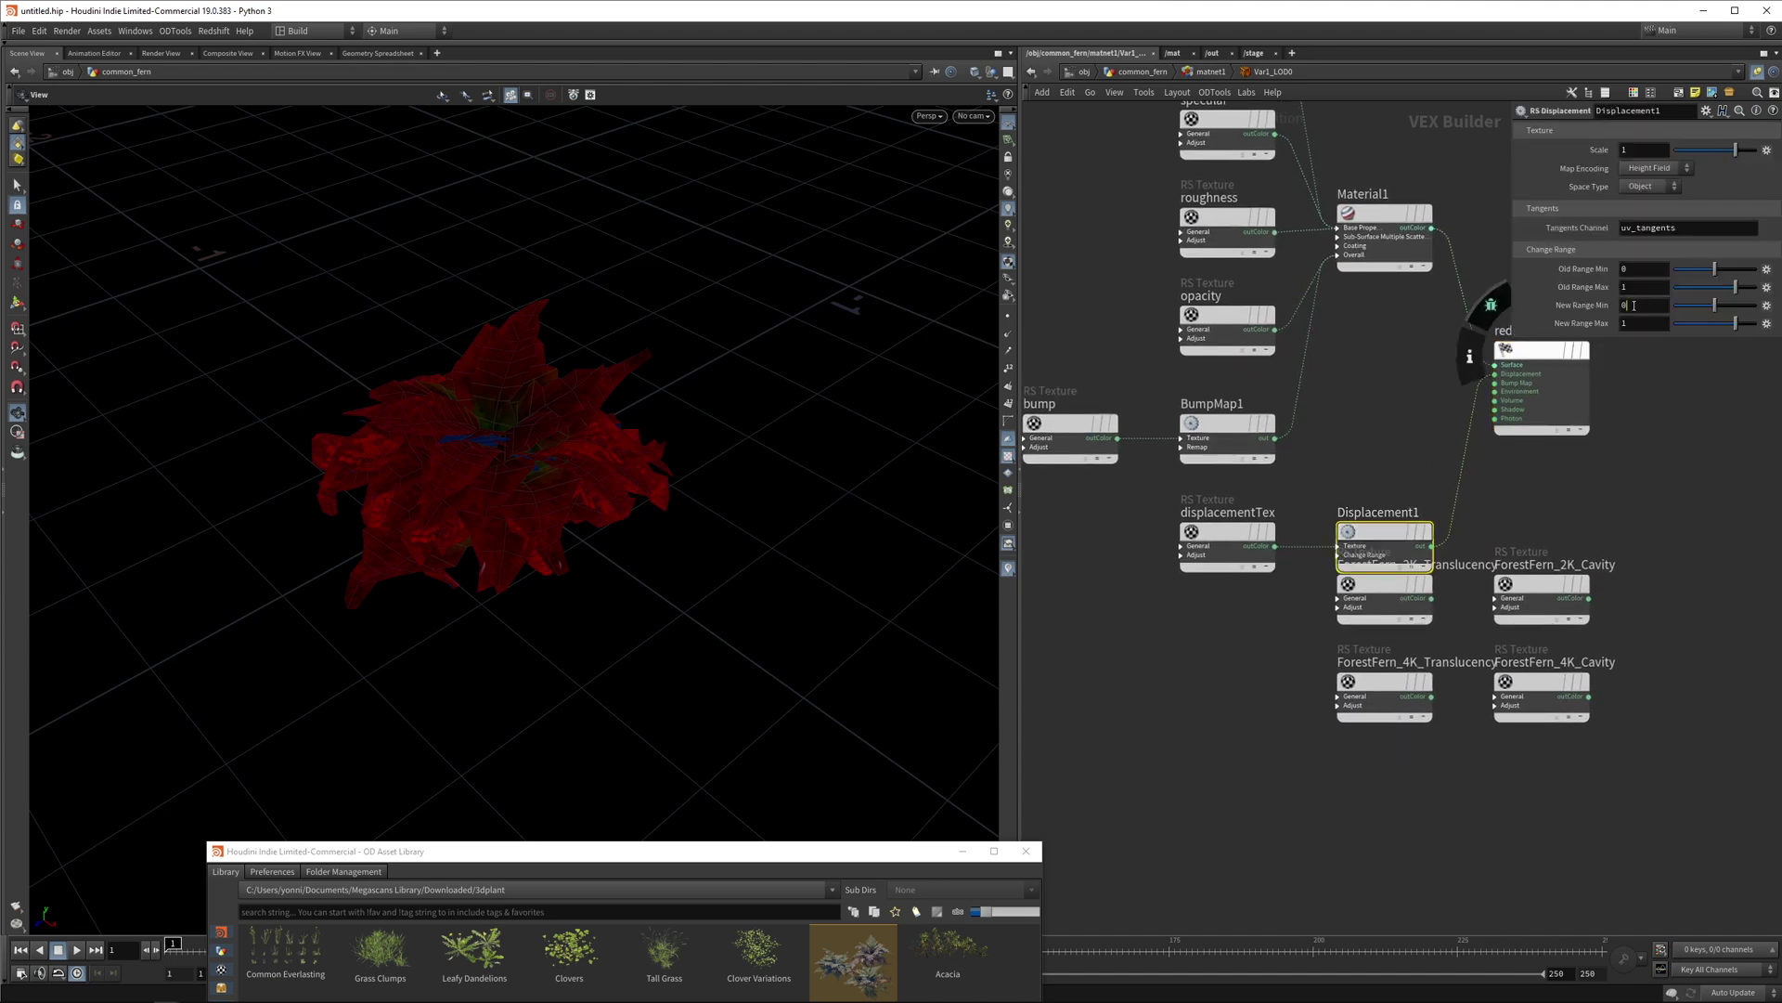
{"action": "left_click", "coordinate": [1635, 305]}
{"action": "type", "text": "-.5"}
{"action": "key", "text": "Tab"}
{"action": "type", "text": ".5"}
{"action": "key", "text": "Return"}
- Move the four unconnected ForestFern translucency and cavity textures clear of the Displacement1 node
{"action": "left_click_drag", "start_coordinate": [1608, 788], "coordinate": [1379, 594]}
{"action": "left_click_drag", "start_coordinate": [1383, 600], "coordinate": [1384, 660]}
{"action": "left_click", "coordinate": [1582, 577]}
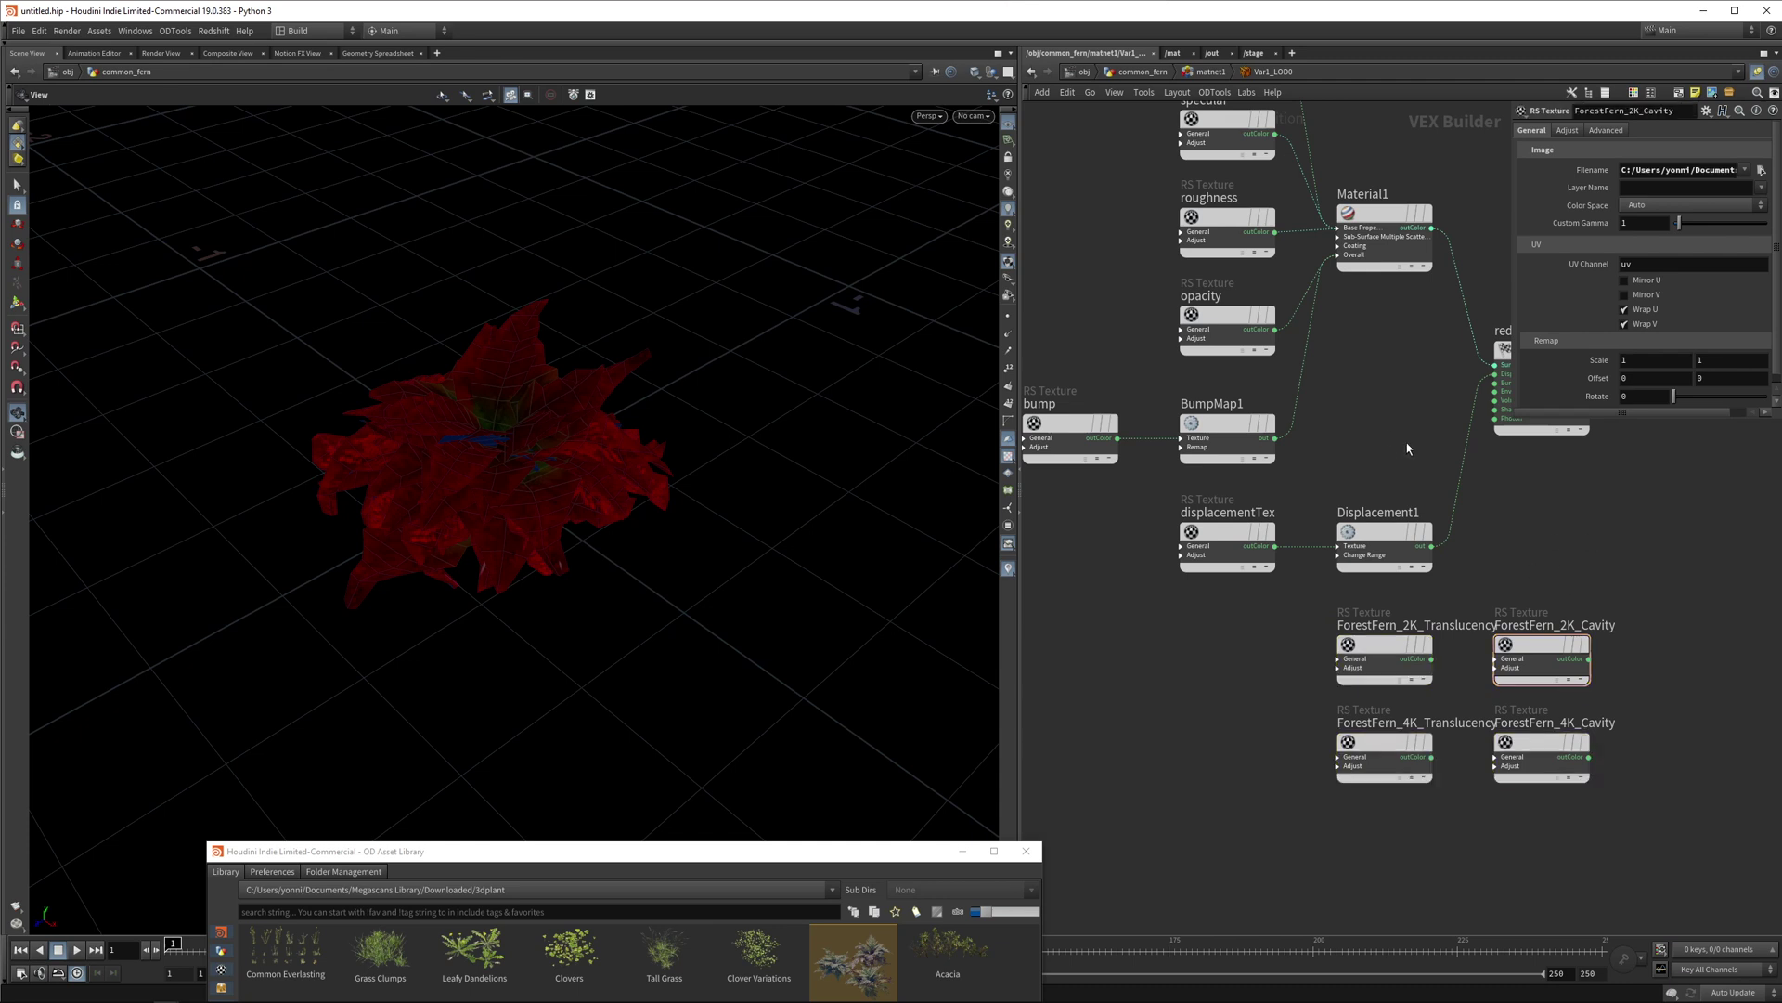
{"action": "left_click", "coordinate": [1388, 533]}
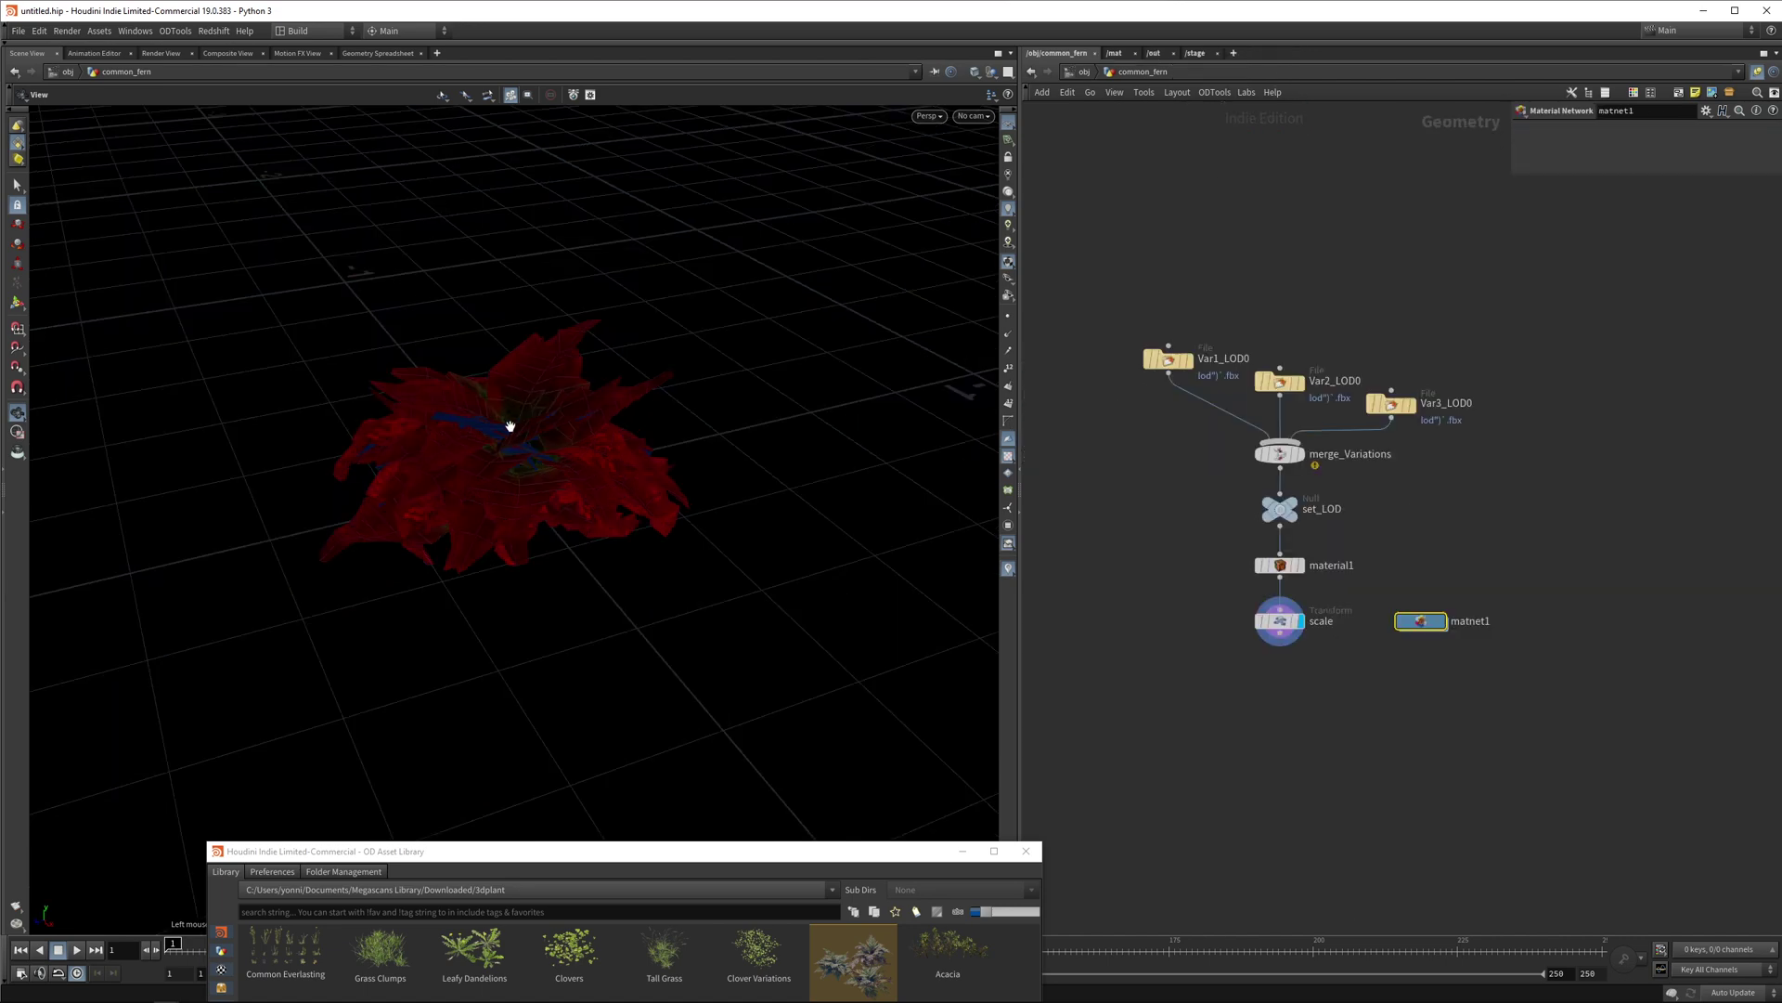
- Render the fern in the Redshift Render View through a default camera and move the render window beside the viewport
{"action": "mouse_move", "coordinate": [510, 426]}
{"action": "left_mouse_down"}
{"action": "mouse_move", "coordinate": [530, 457]}
{"action": "mouse_move", "coordinate": [509, 413]}
{"action": "left_mouse_up"}
{"action": "left_click", "coordinate": [213, 30]}
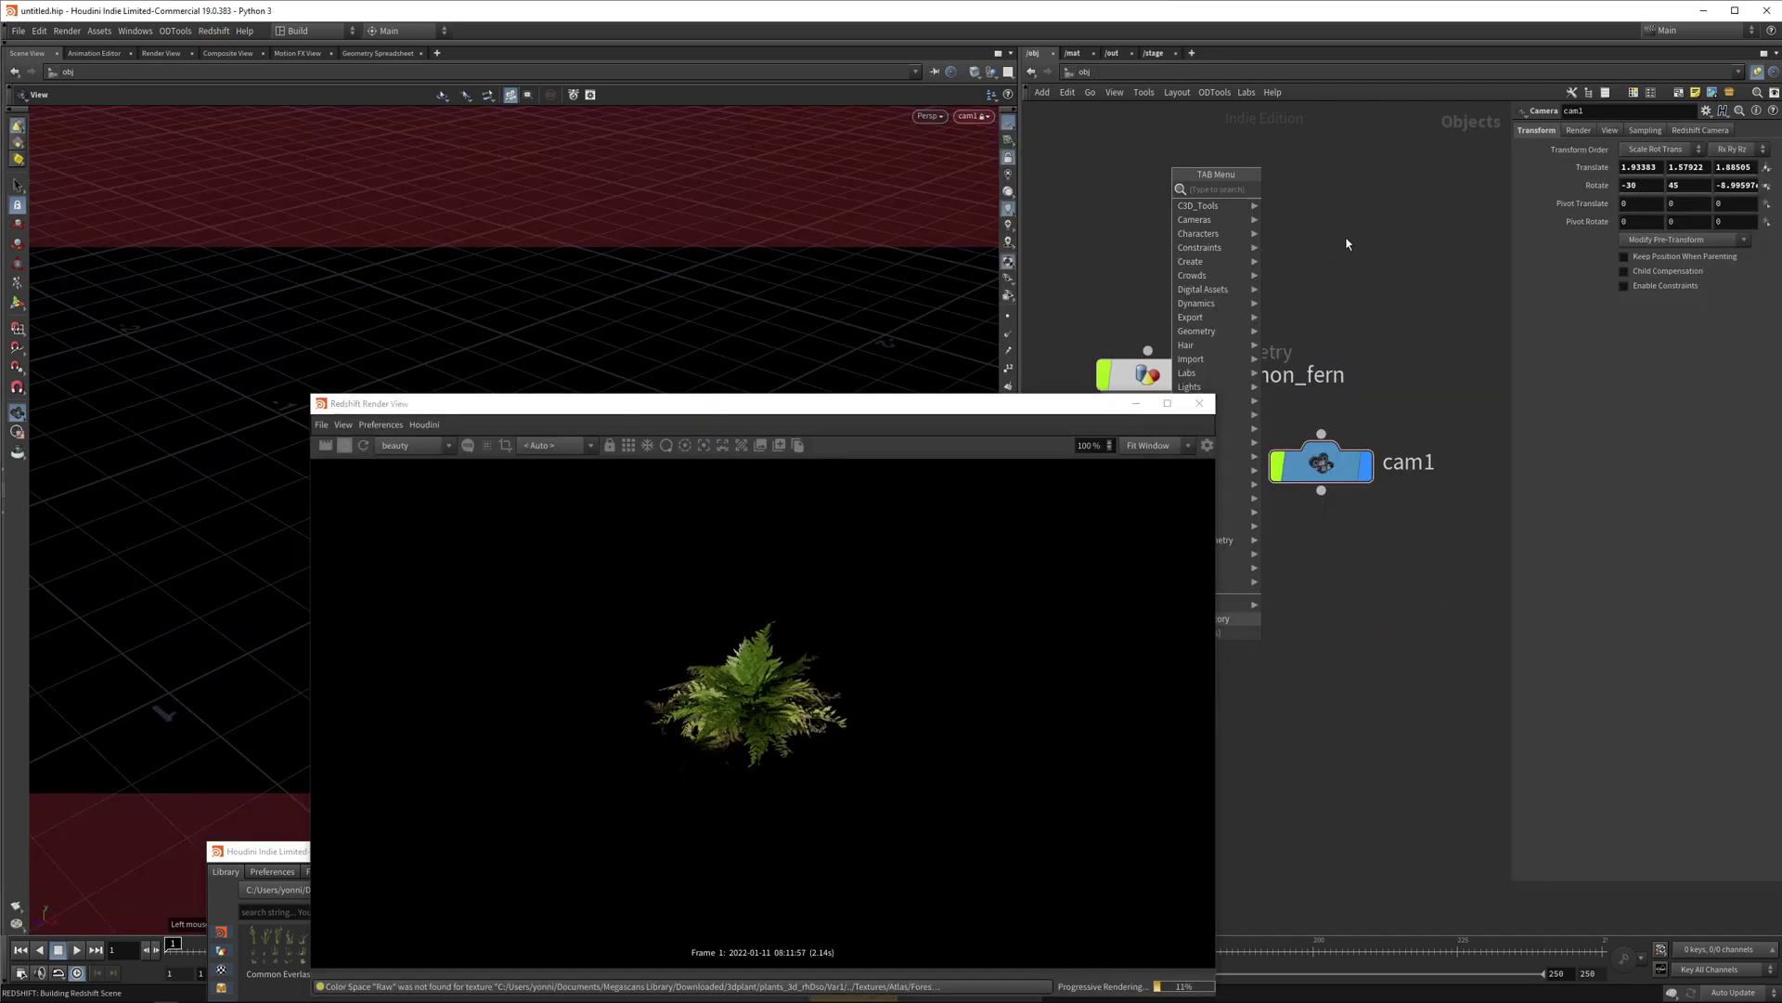
{"action": "left_click", "coordinate": [1346, 243]}
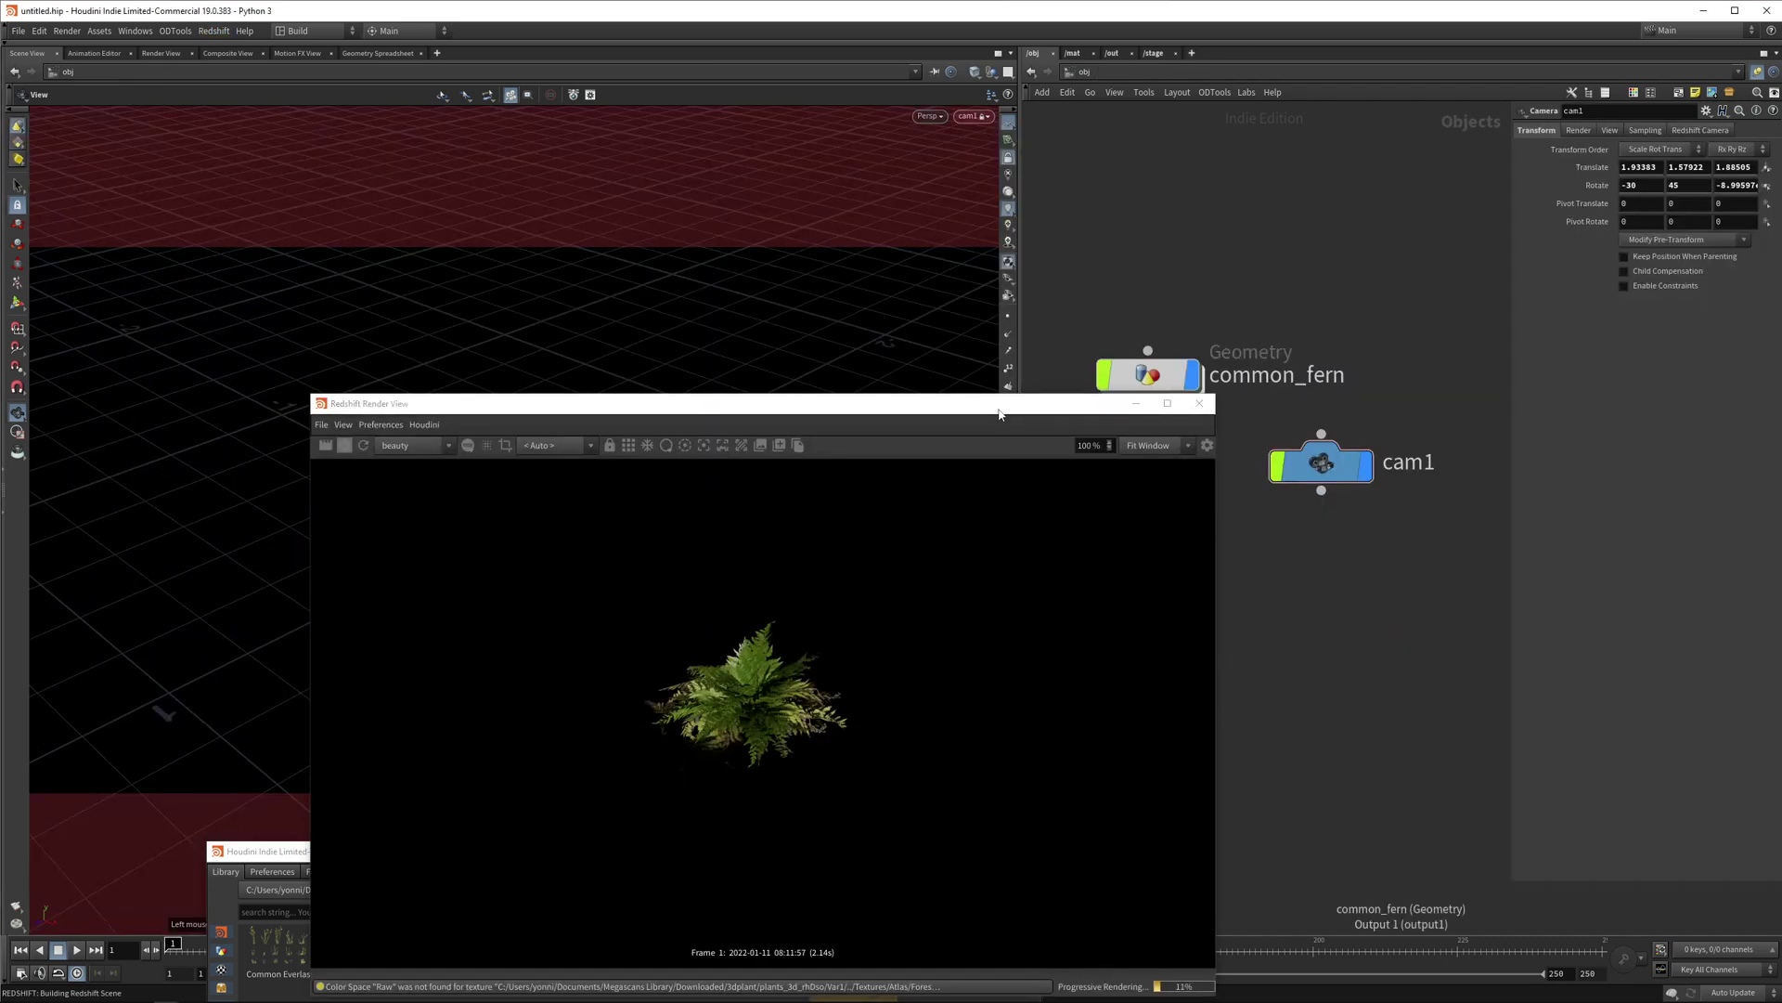
{"action": "left_click_drag", "start_coordinate": [984, 407], "coordinate": [1520, 293]}
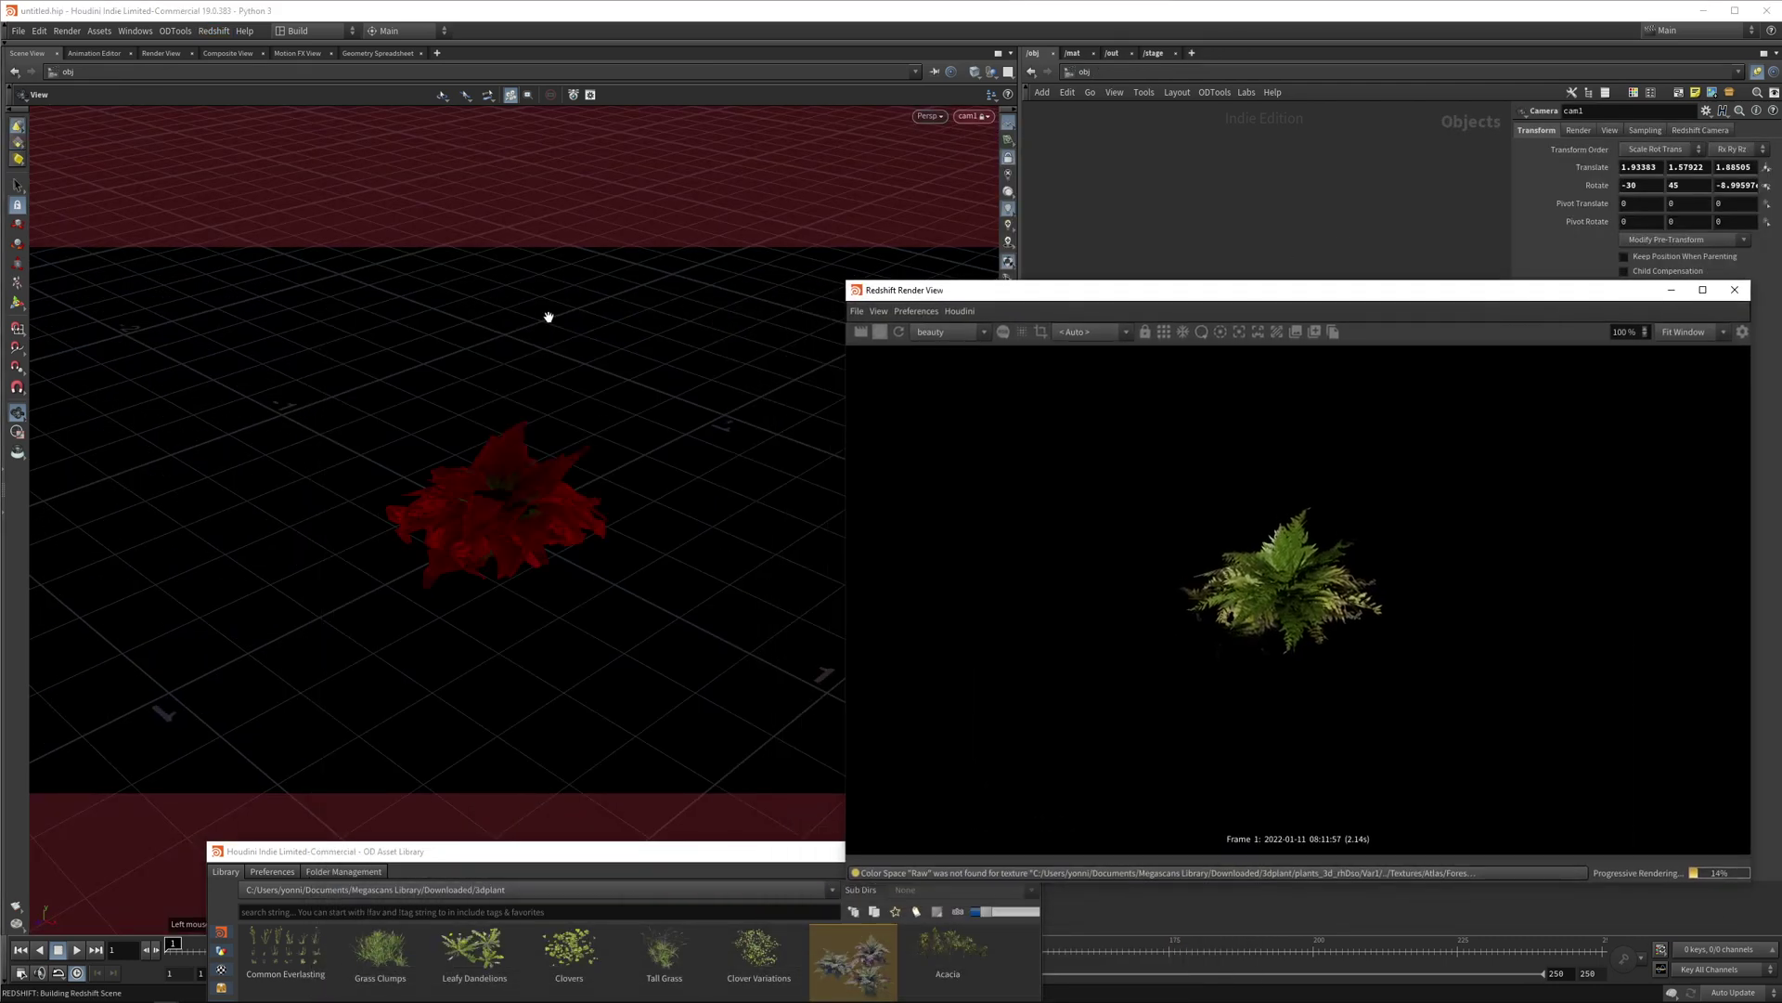
- Create a polygon grid object at the origin beneath the fern
{"action": "key", "text": "c"}
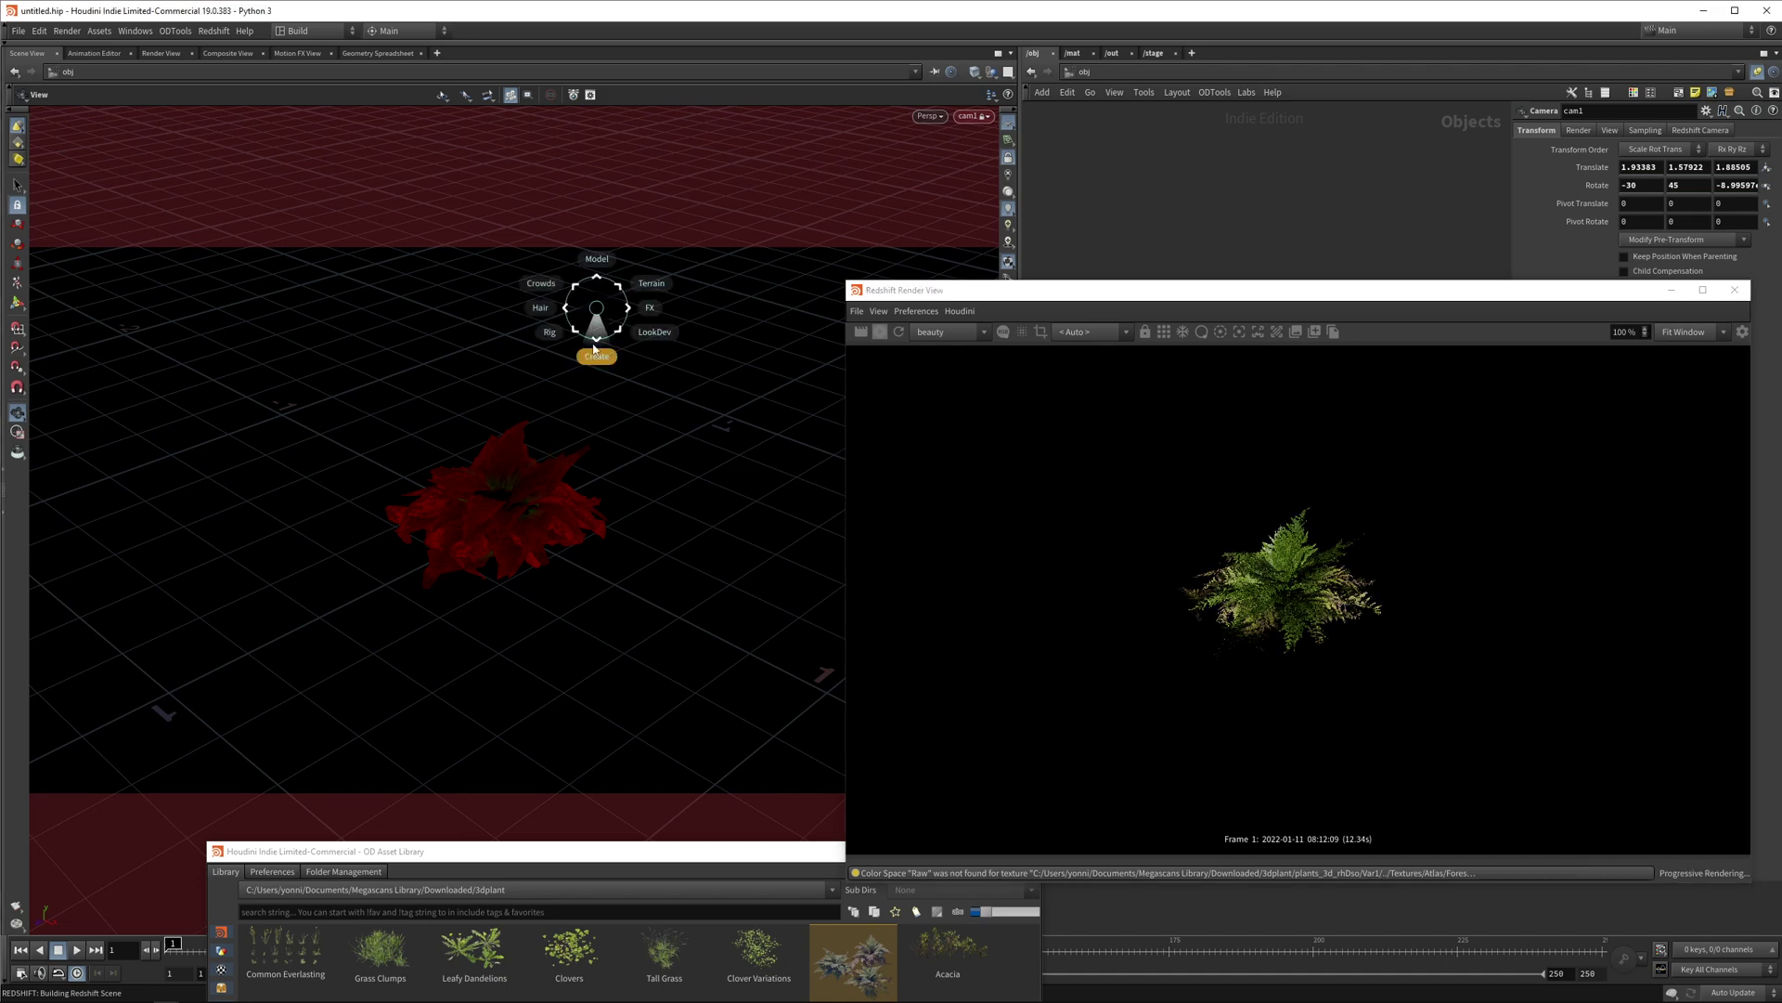
{"action": "left_click", "coordinate": [596, 419]}
{"action": "left_click", "coordinate": [596, 482]}
{"action": "left_click", "coordinate": [536, 483]}
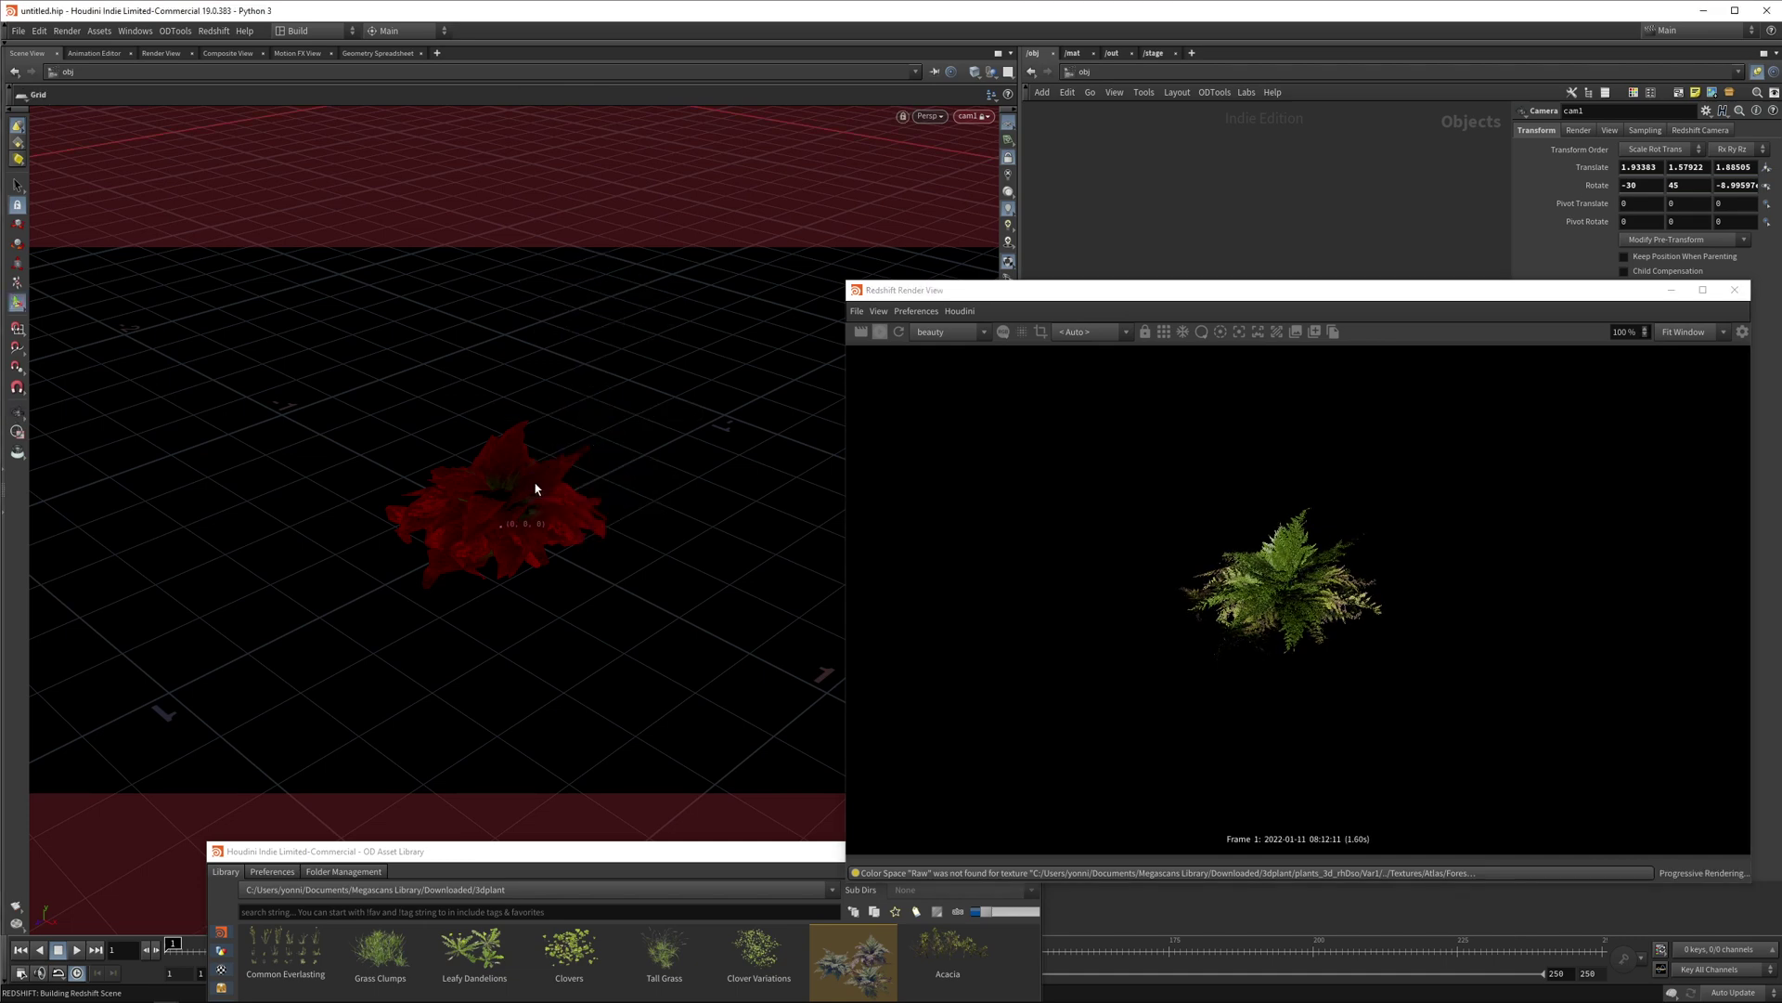
{"action": "key", "text": "Return"}
- Rearrange the render and library windows and show the Megascans Downloaded/surface folder in the asset library
{"action": "left_click_drag", "start_coordinate": [1439, 295], "coordinate": [654, 217]}
{"action": "left_click_drag", "start_coordinate": [808, 851], "coordinate": [1018, 139]}
{"action": "left_click_drag", "start_coordinate": [735, 219], "coordinate": [674, 630]}
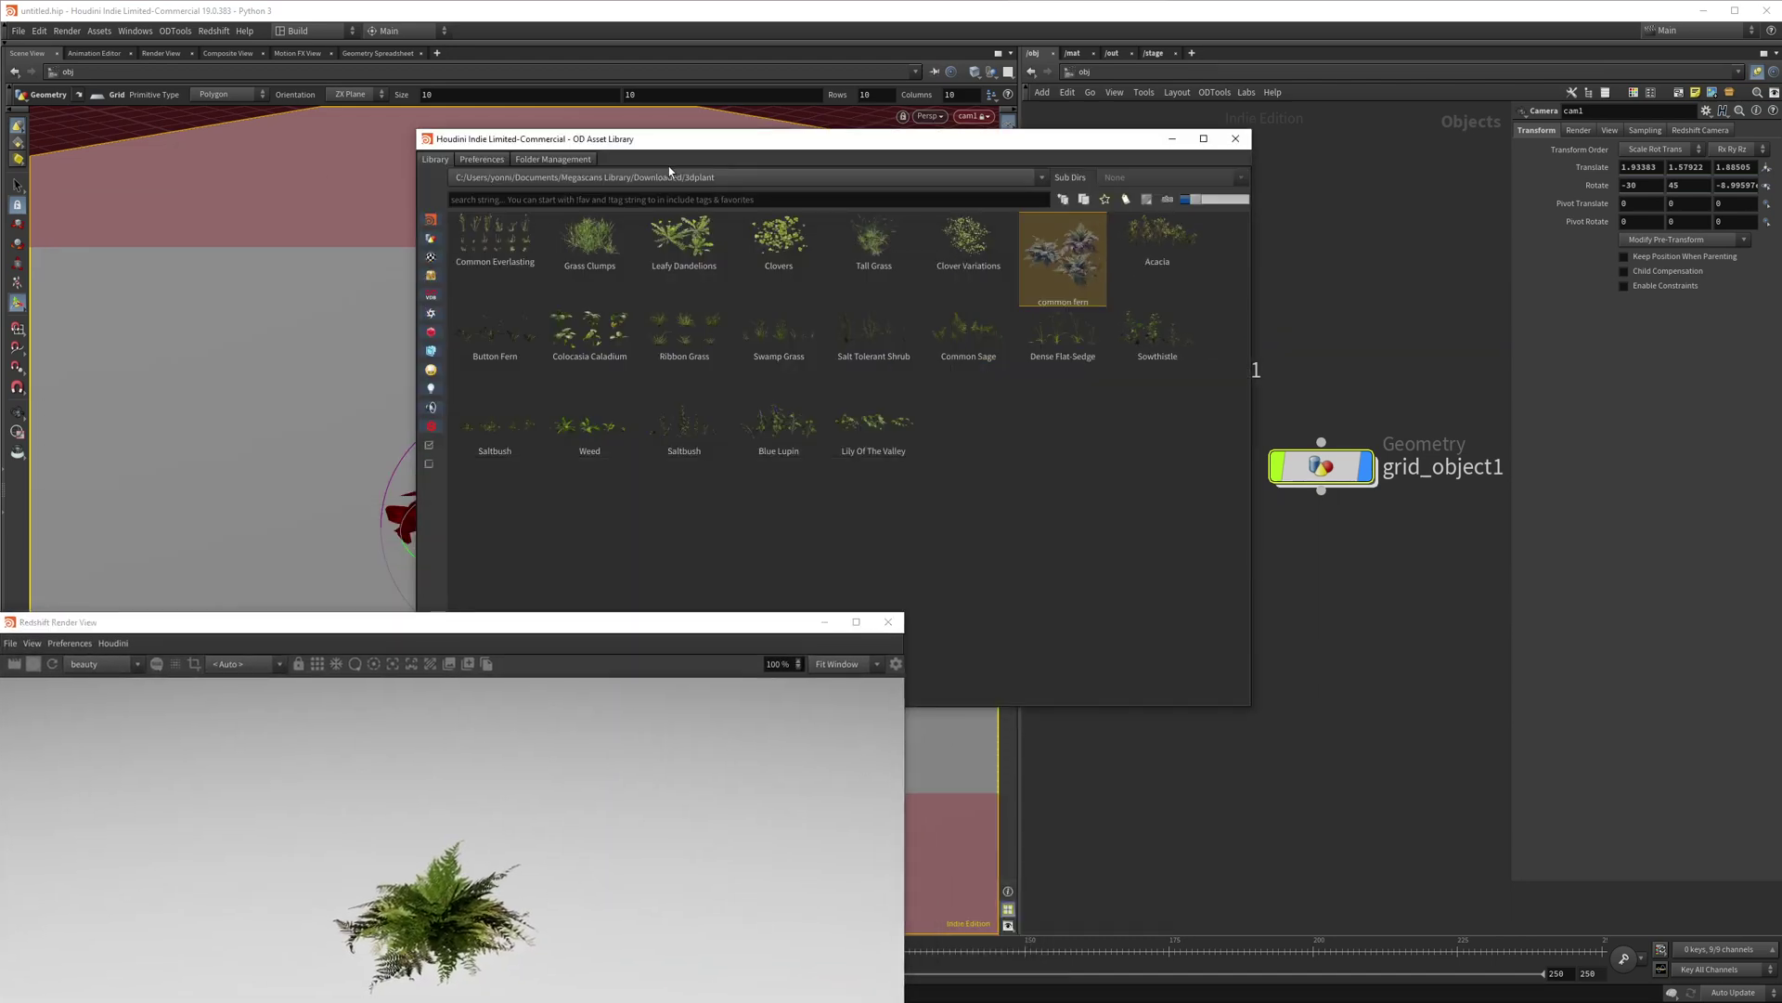
{"action": "left_click", "coordinate": [669, 177]}
{"action": "left_click", "coordinate": [705, 253]}
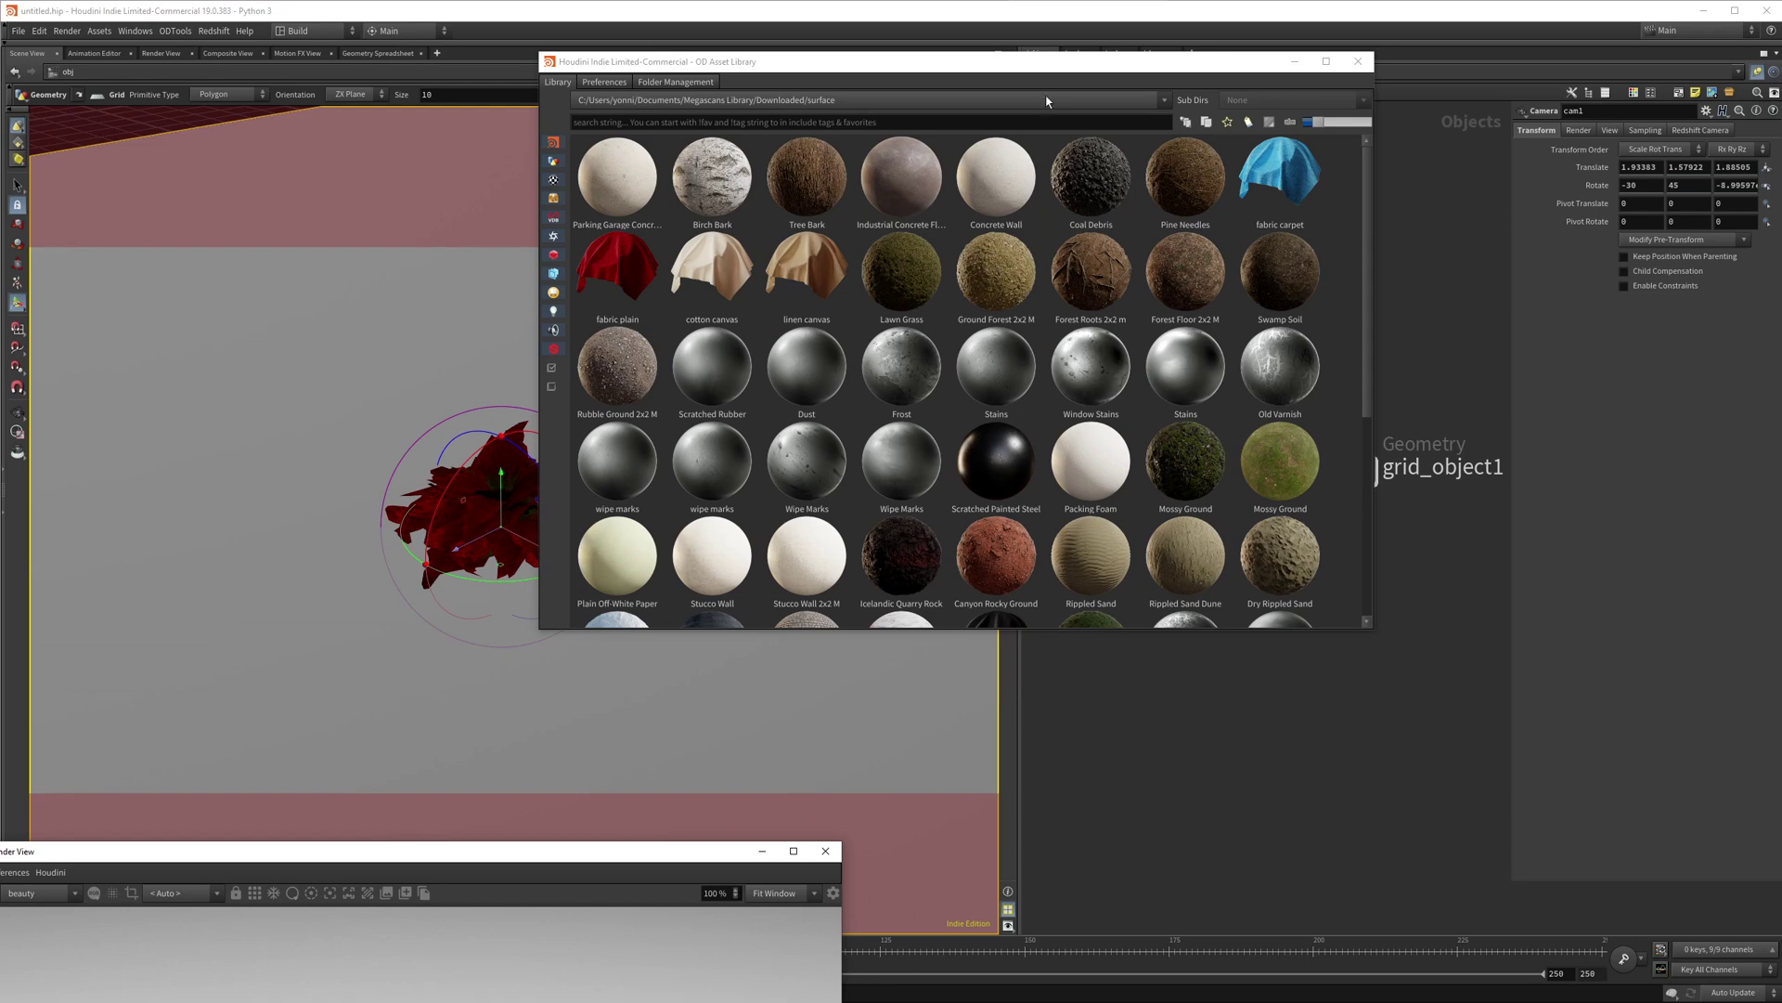
{"action": "left_click_drag", "start_coordinate": [1043, 62], "coordinate": [725, 151]}
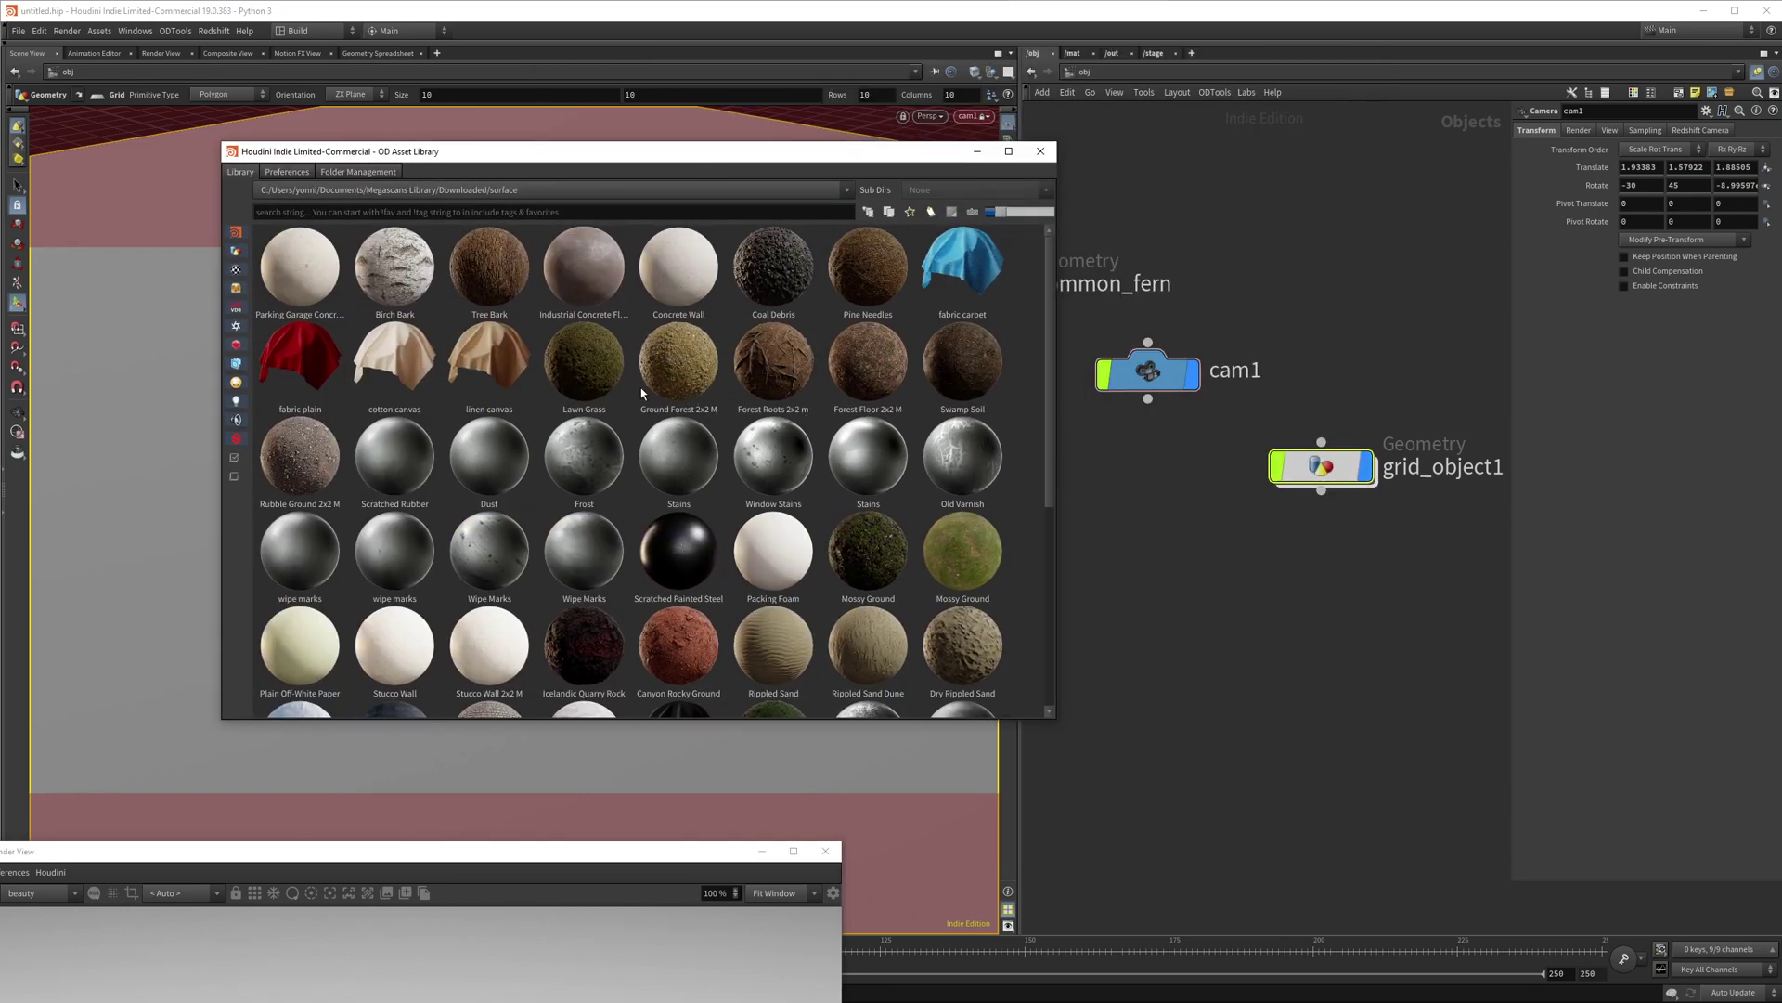
- Select the Pine Needles surface in the library and open the grid object's geometry network
{"action": "left_click", "coordinate": [873, 274]}
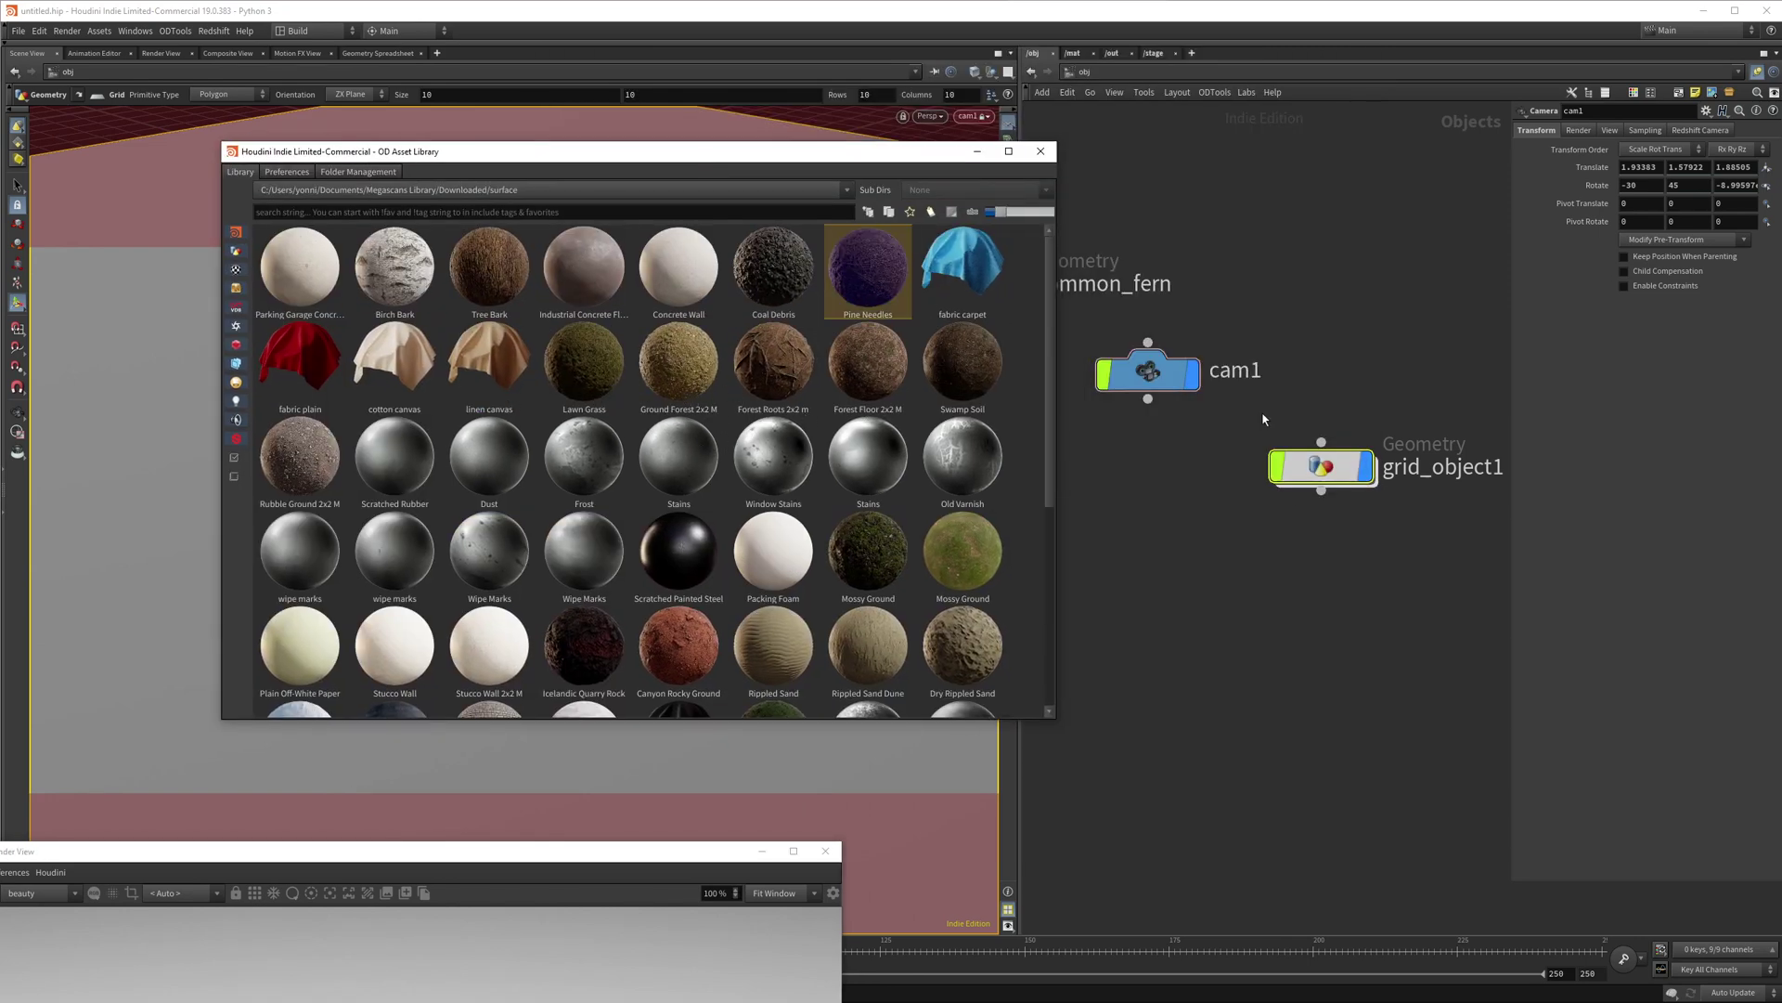
{"action": "middle_click_drag", "start_coordinate": [1336, 474], "coordinate": [1371, 444]}
{"action": "double_click", "coordinate": [1360, 416]}
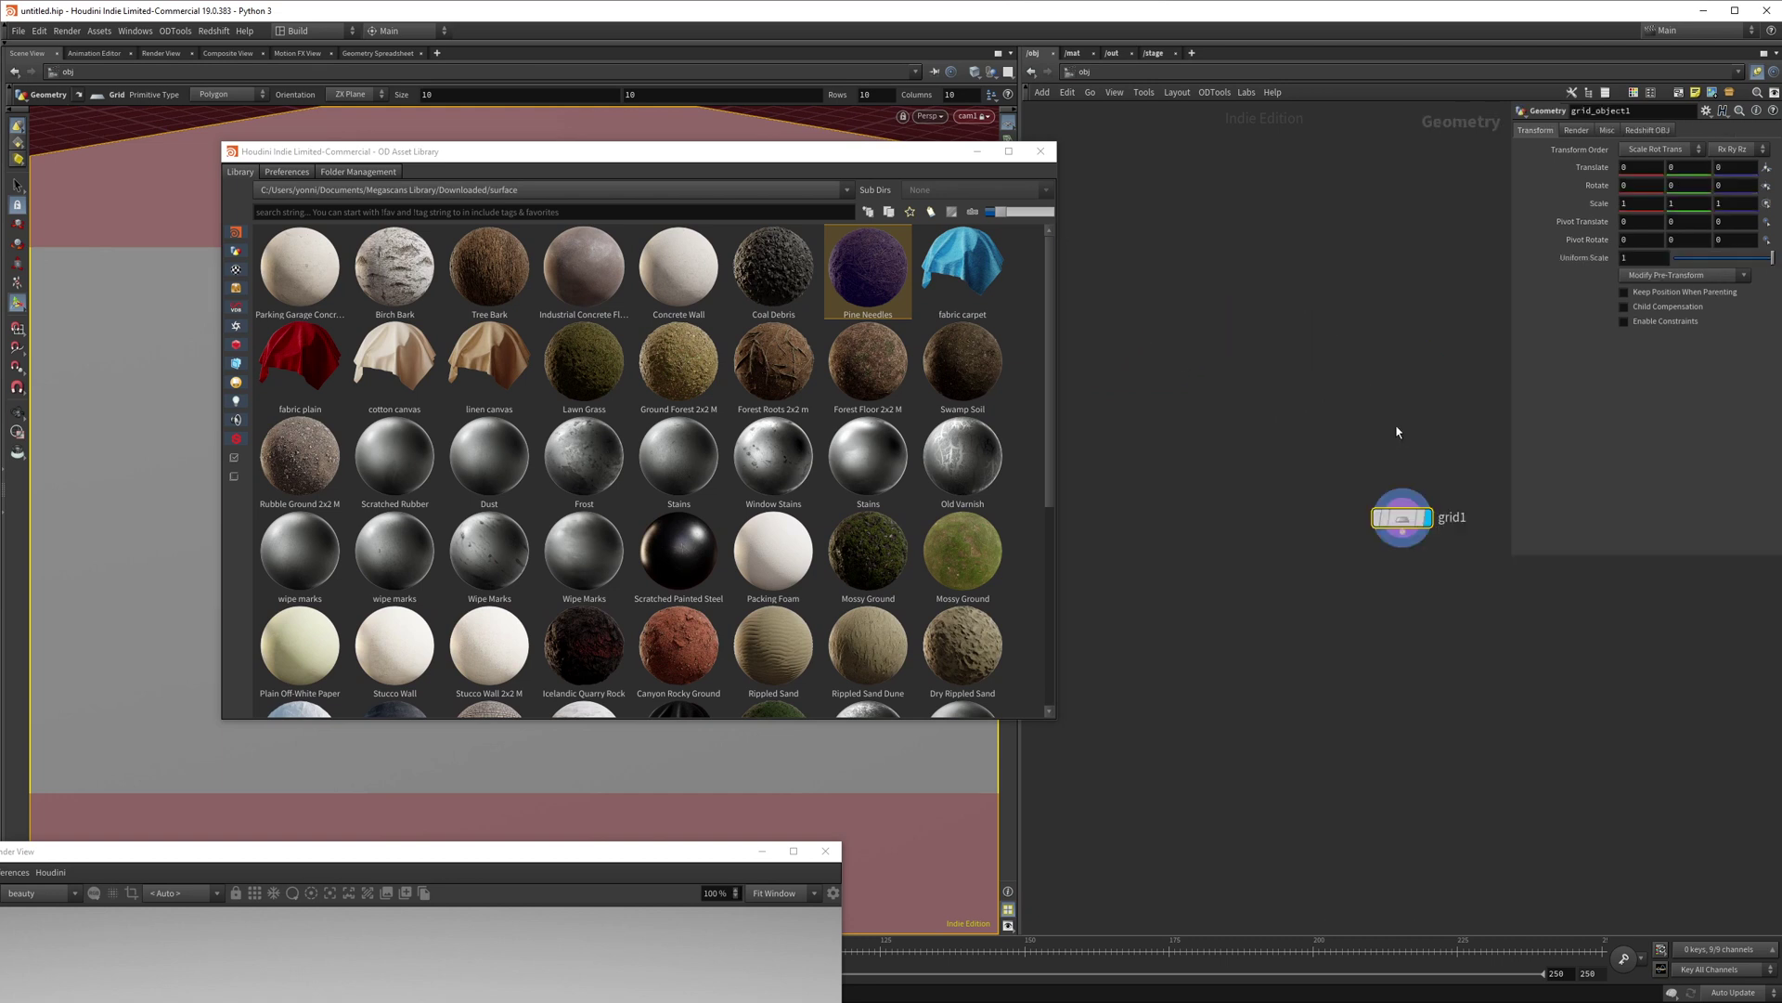
{"action": "left_click", "coordinate": [1111, 53]}
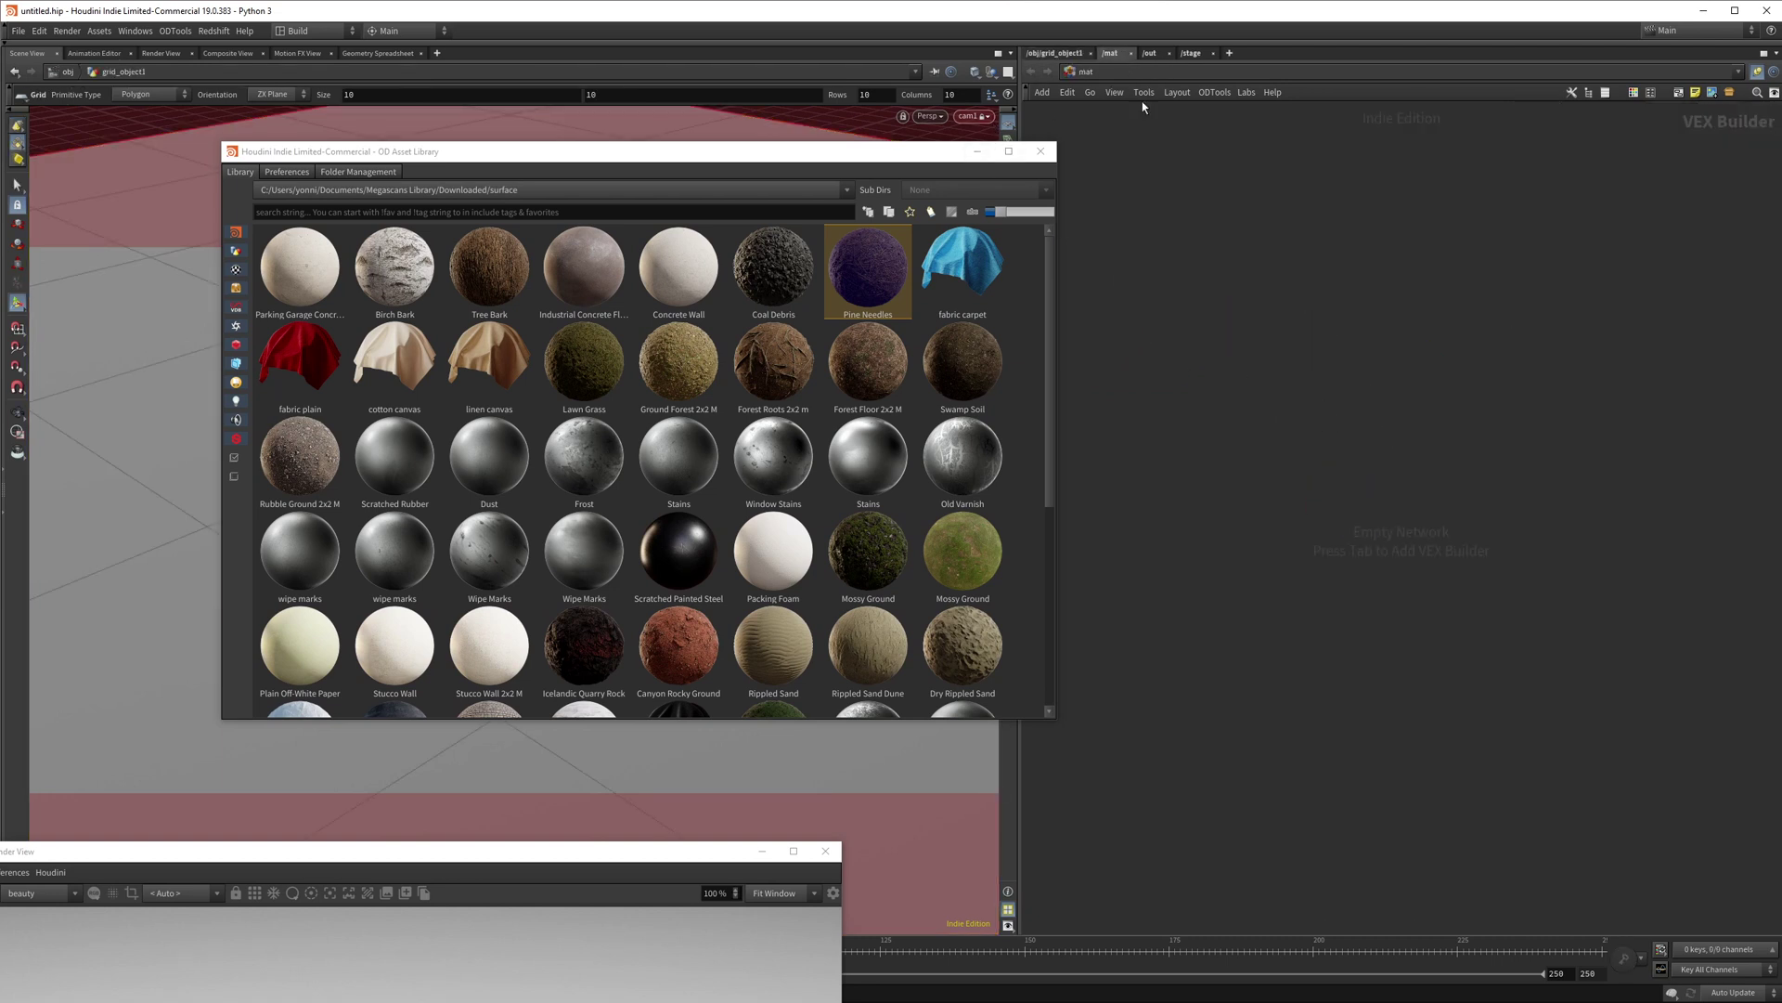
{"action": "left_click", "coordinate": [1054, 52]}
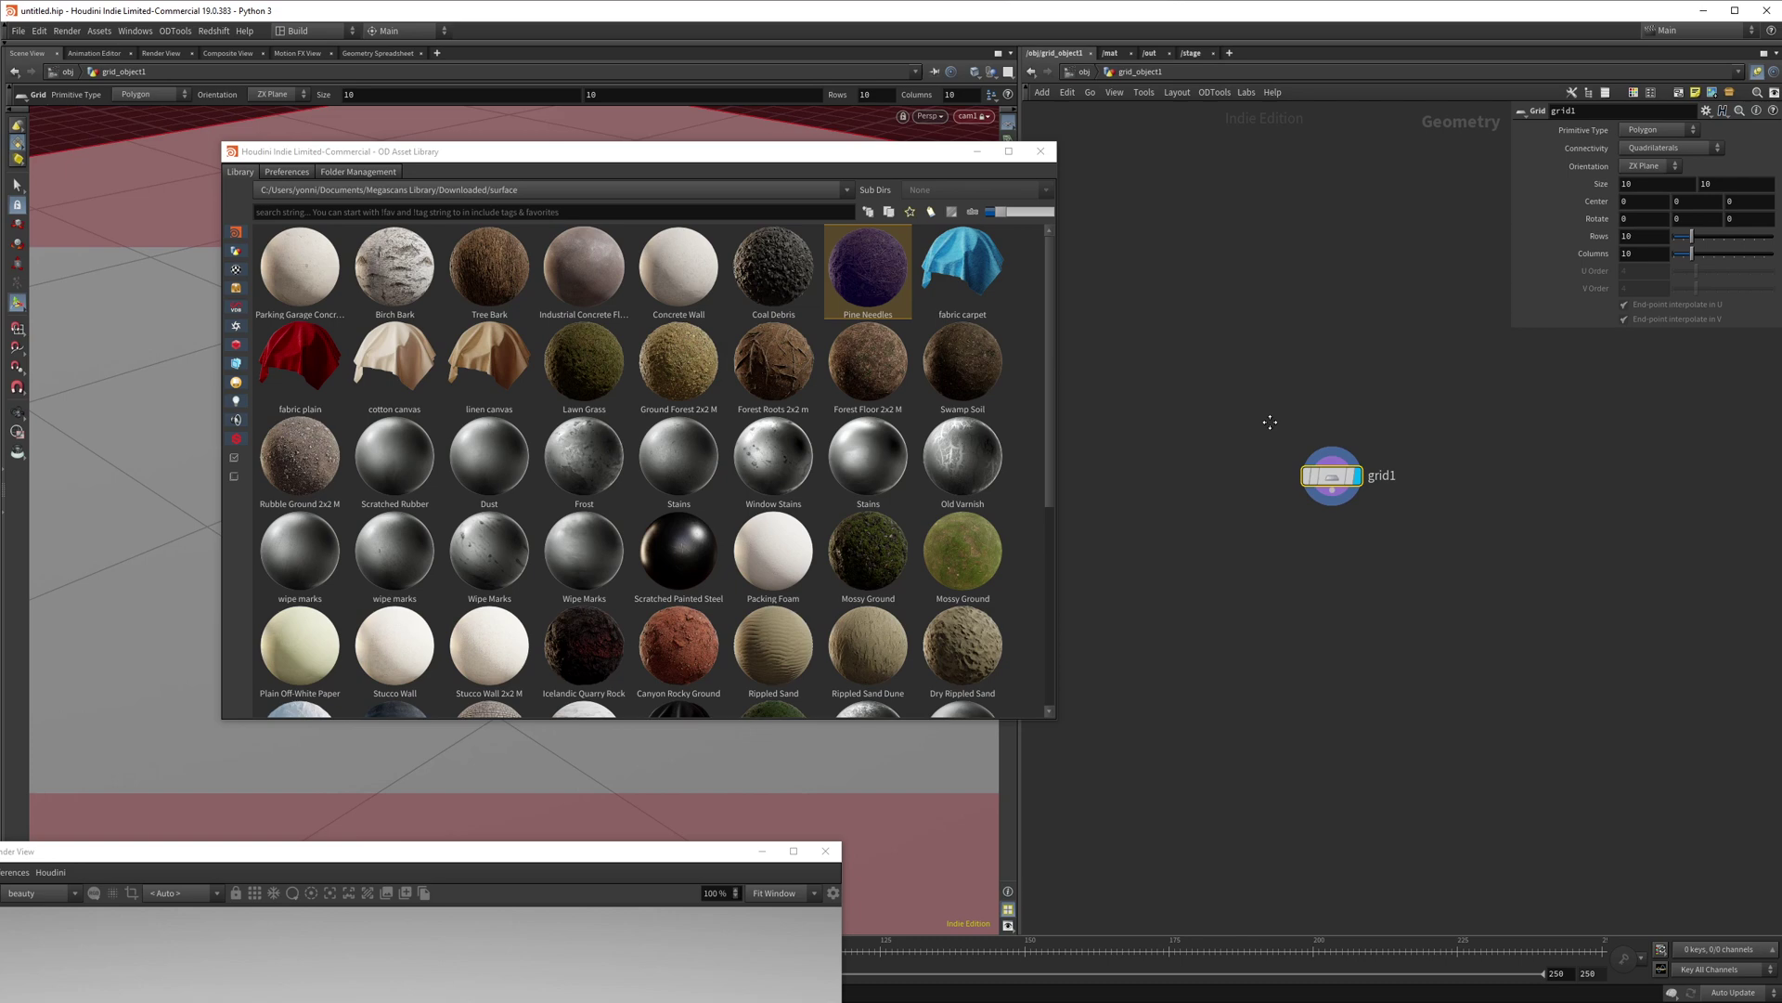
- Add a Material node connected after grid1
{"action": "key", "text": "Tab"}
{"action": "type", "text": "material"}
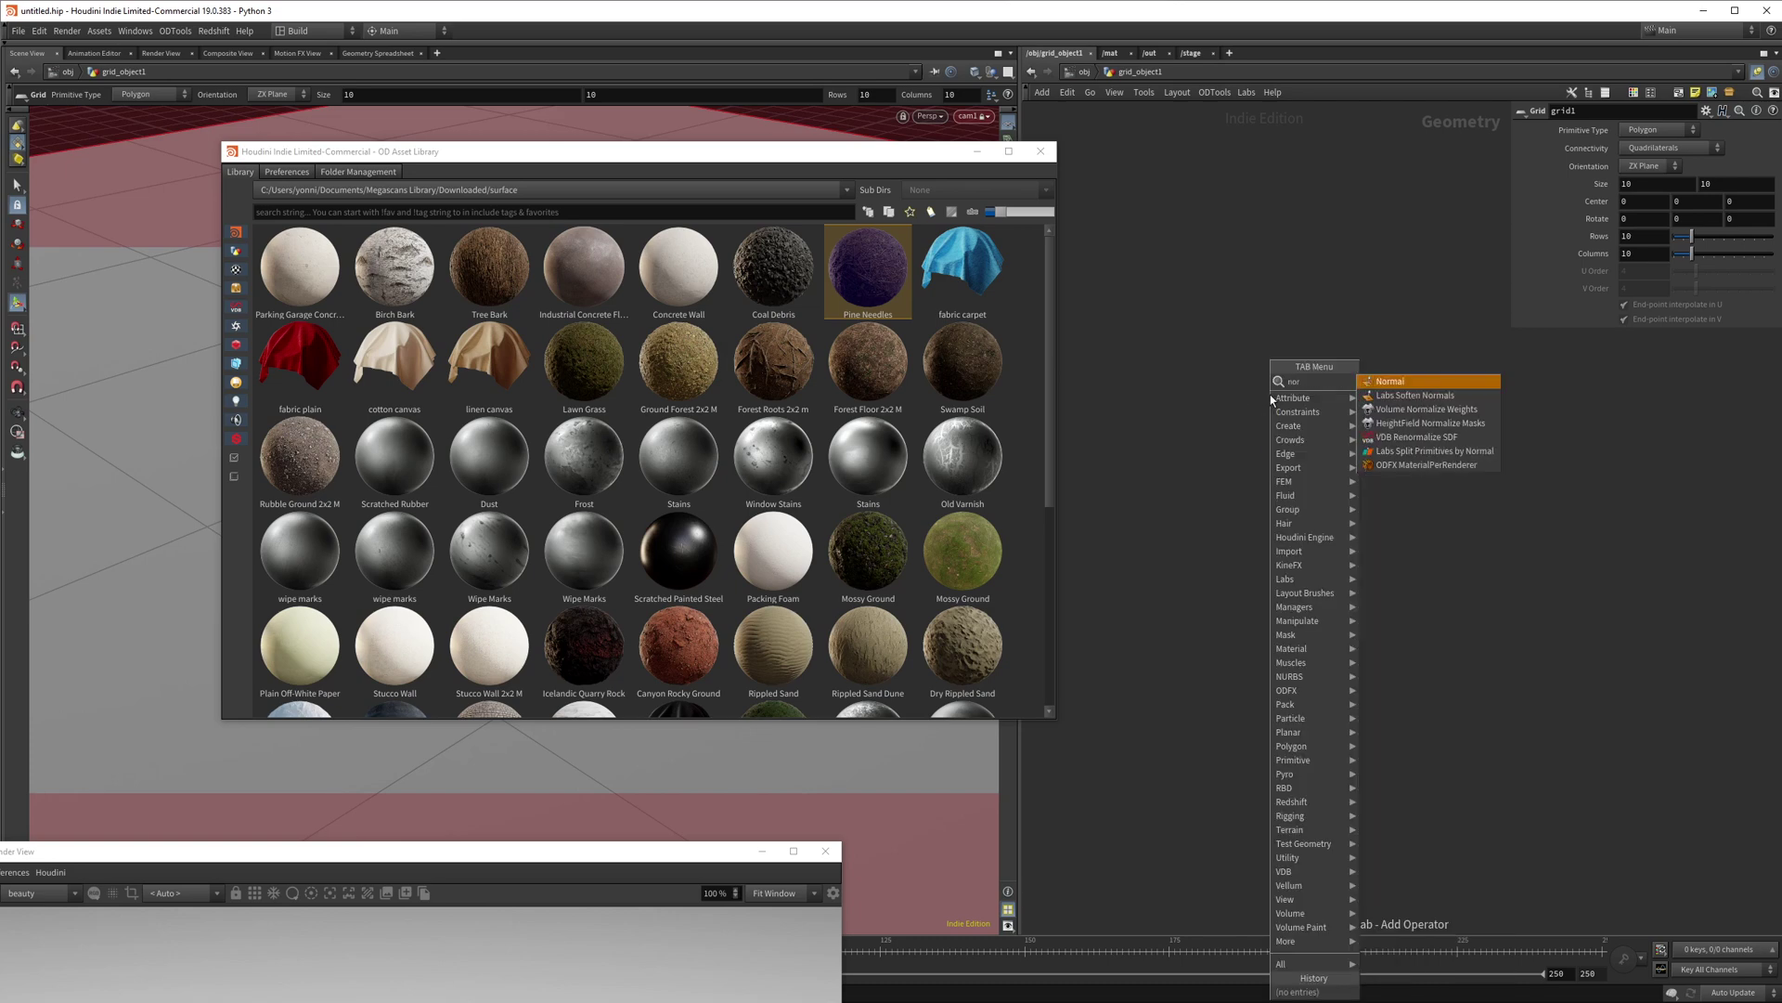
{"action": "key", "text": "Return"}
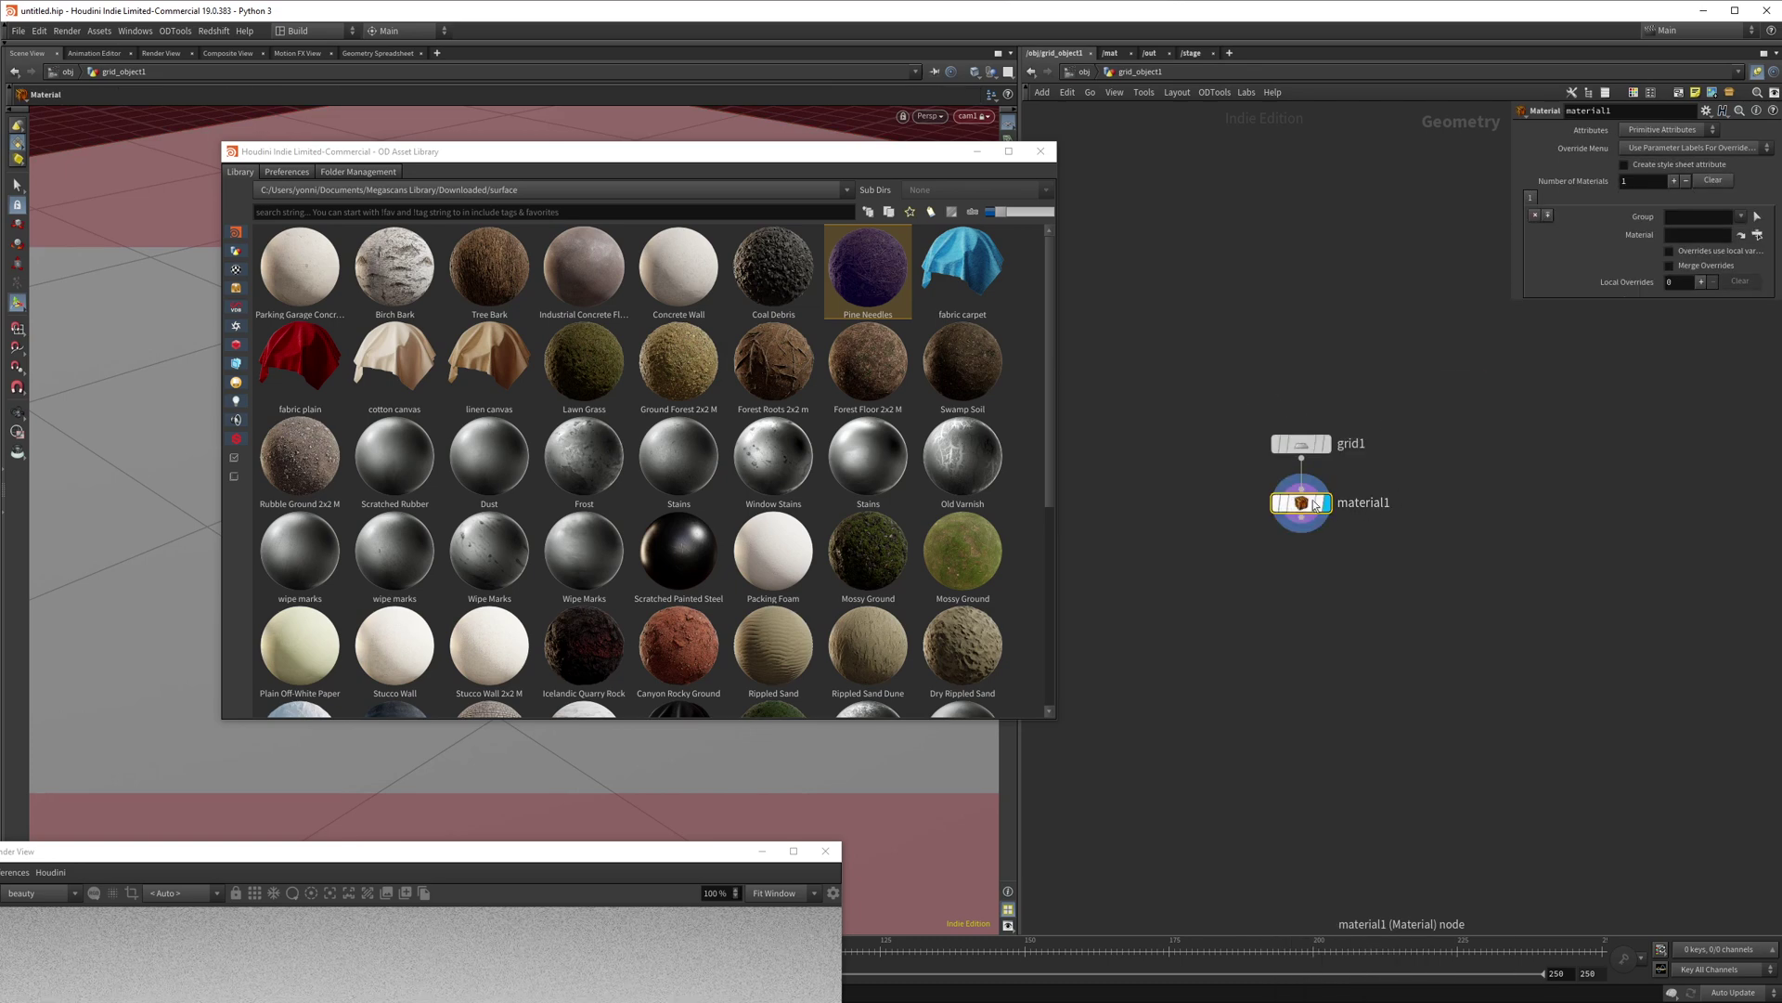
- Import the Pine Needles surface onto the grid's Material node with UV mapping as a Redshift material
{"action": "double_click", "coordinate": [870, 297]}
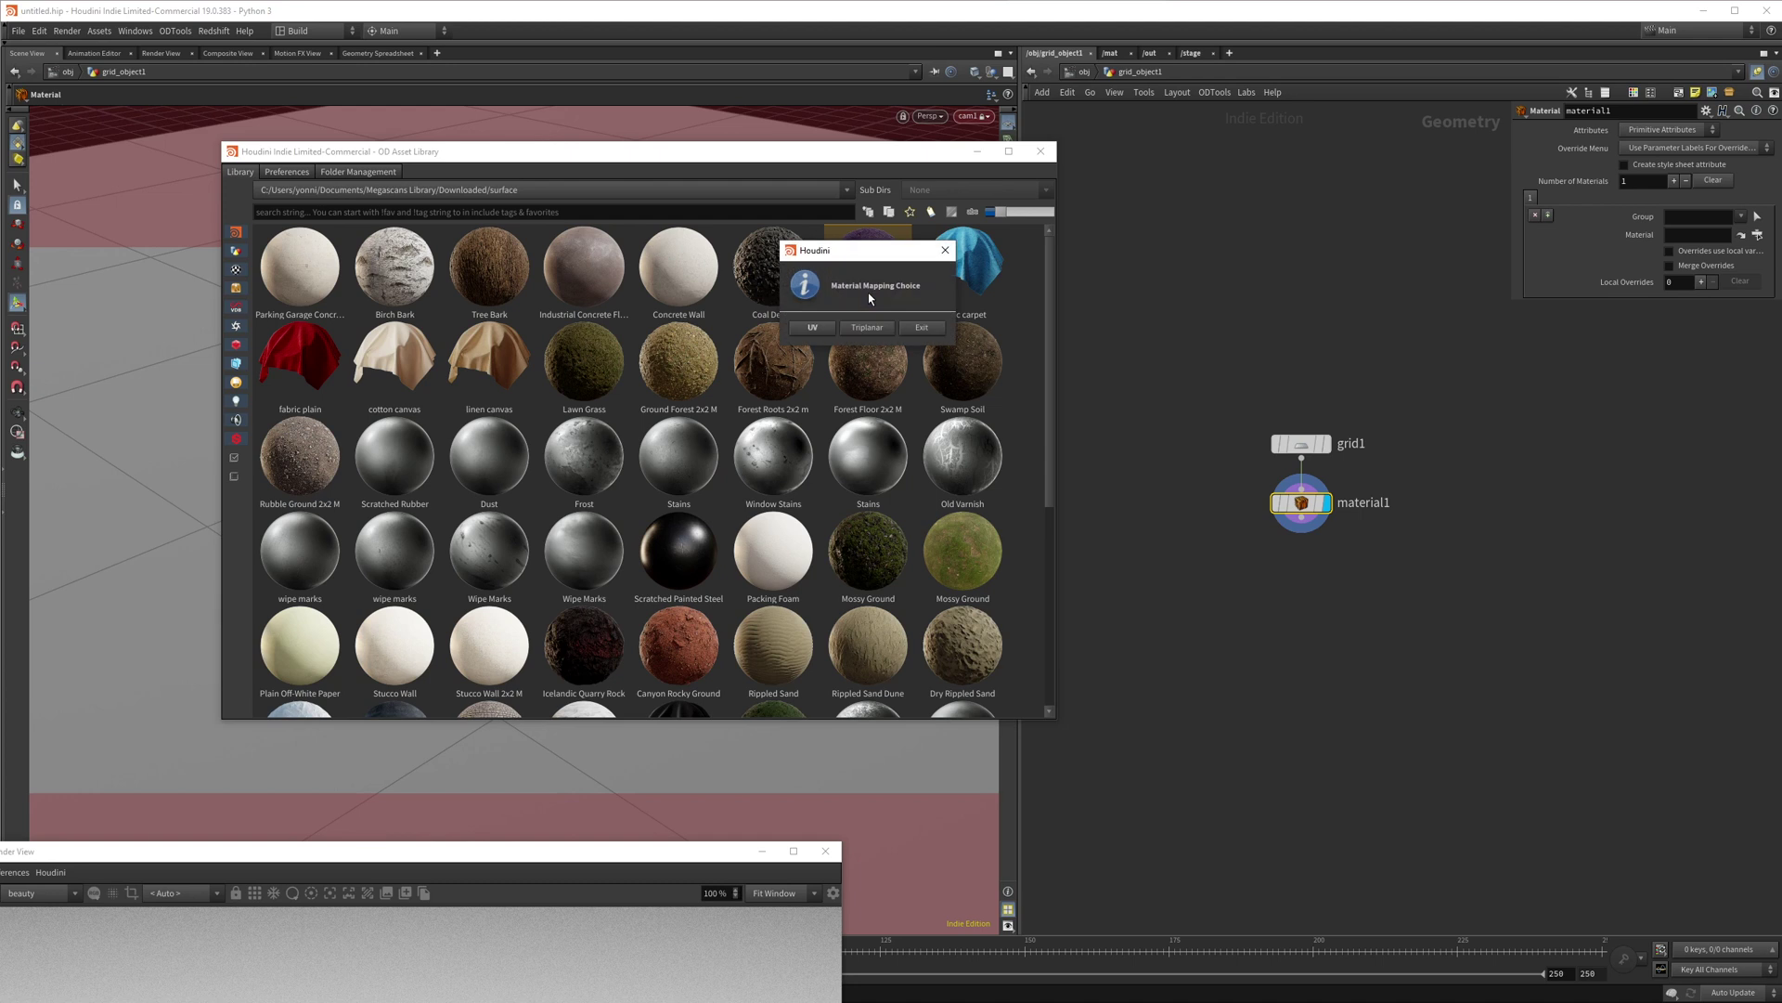
{"action": "left_click", "coordinate": [813, 327]}
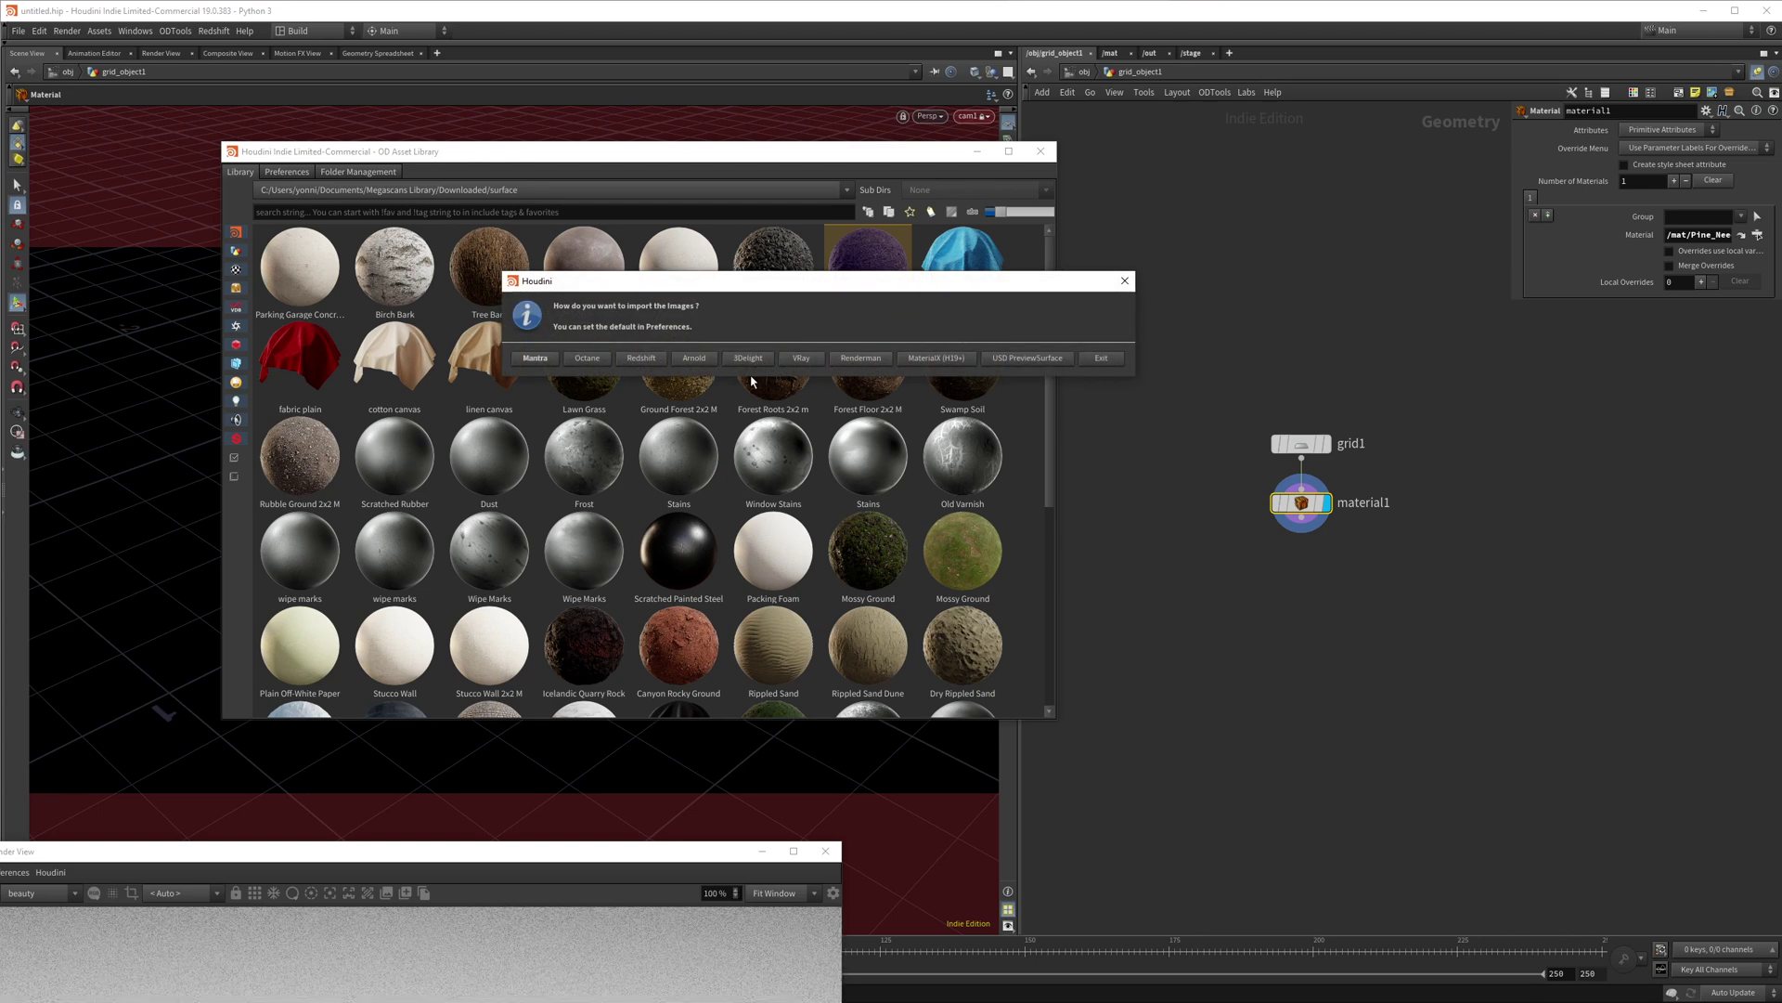
{"action": "left_click", "coordinate": [652, 359]}
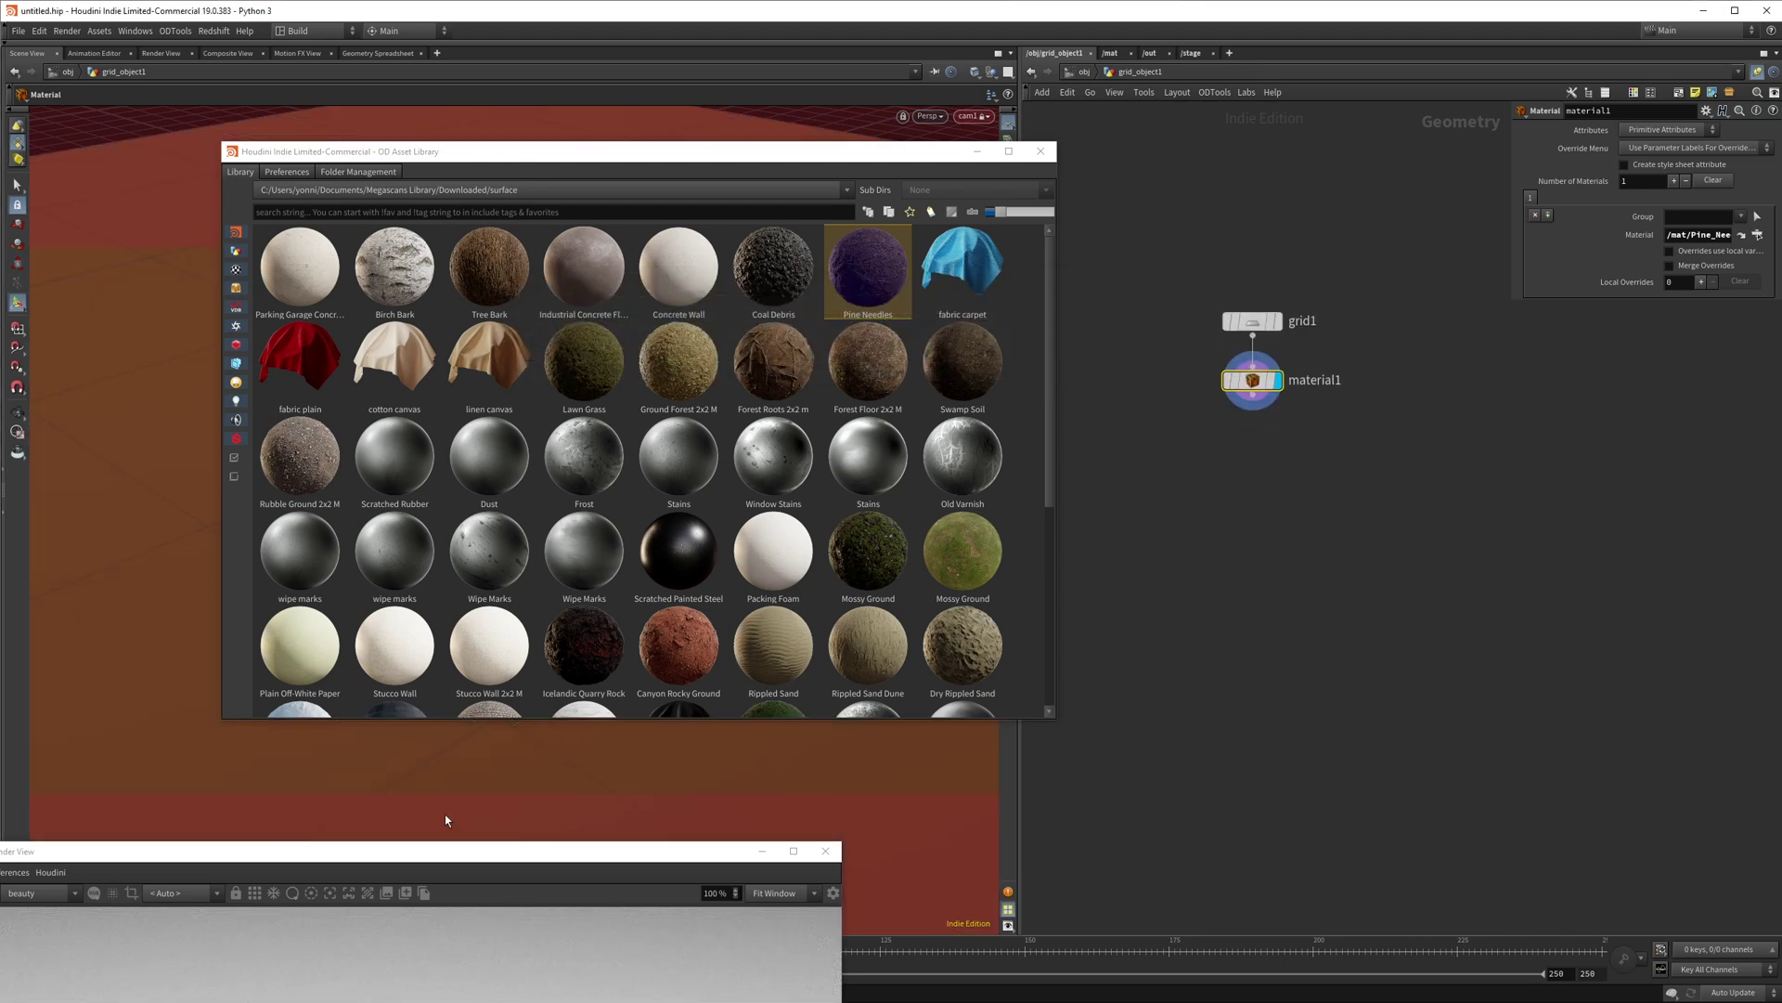
- Inspect the imported Pine_Needles RS Material Builder in the /mat network and reposition the render view
{"action": "left_click_drag", "start_coordinate": [1695, 235], "coordinate": [1732, 235]}
{"action": "left_click", "coordinate": [628, 43]}
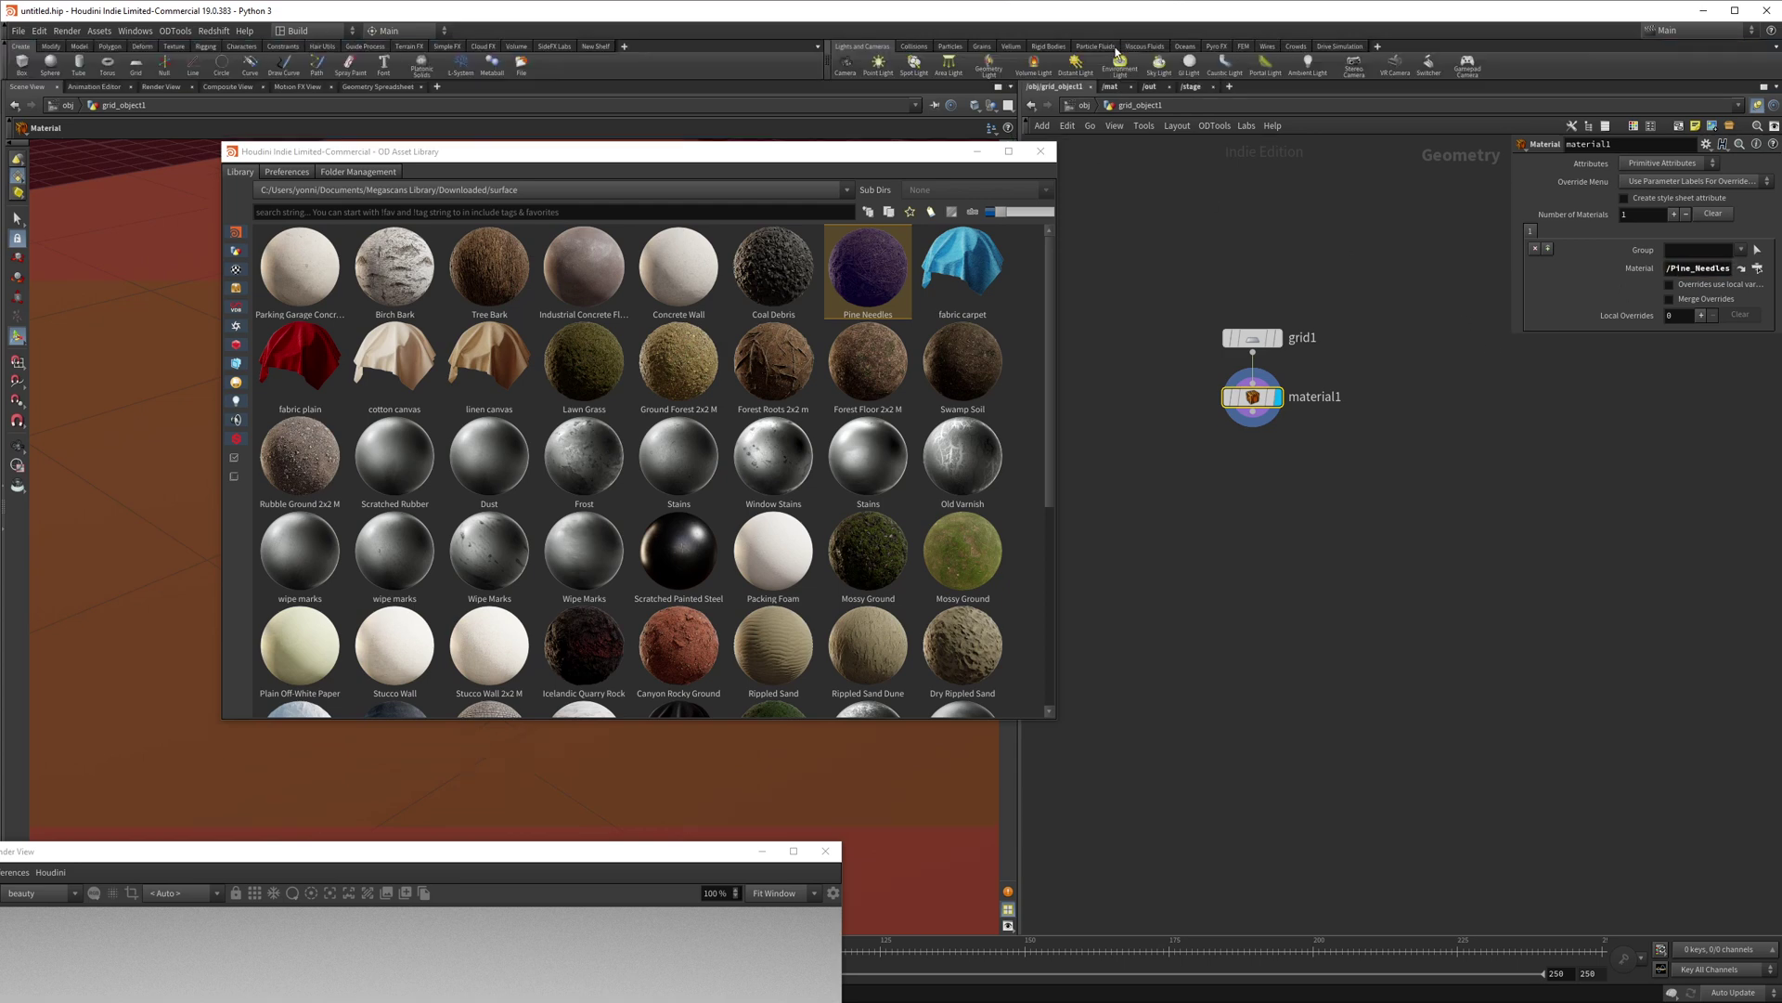
{"action": "left_click", "coordinate": [1109, 86]}
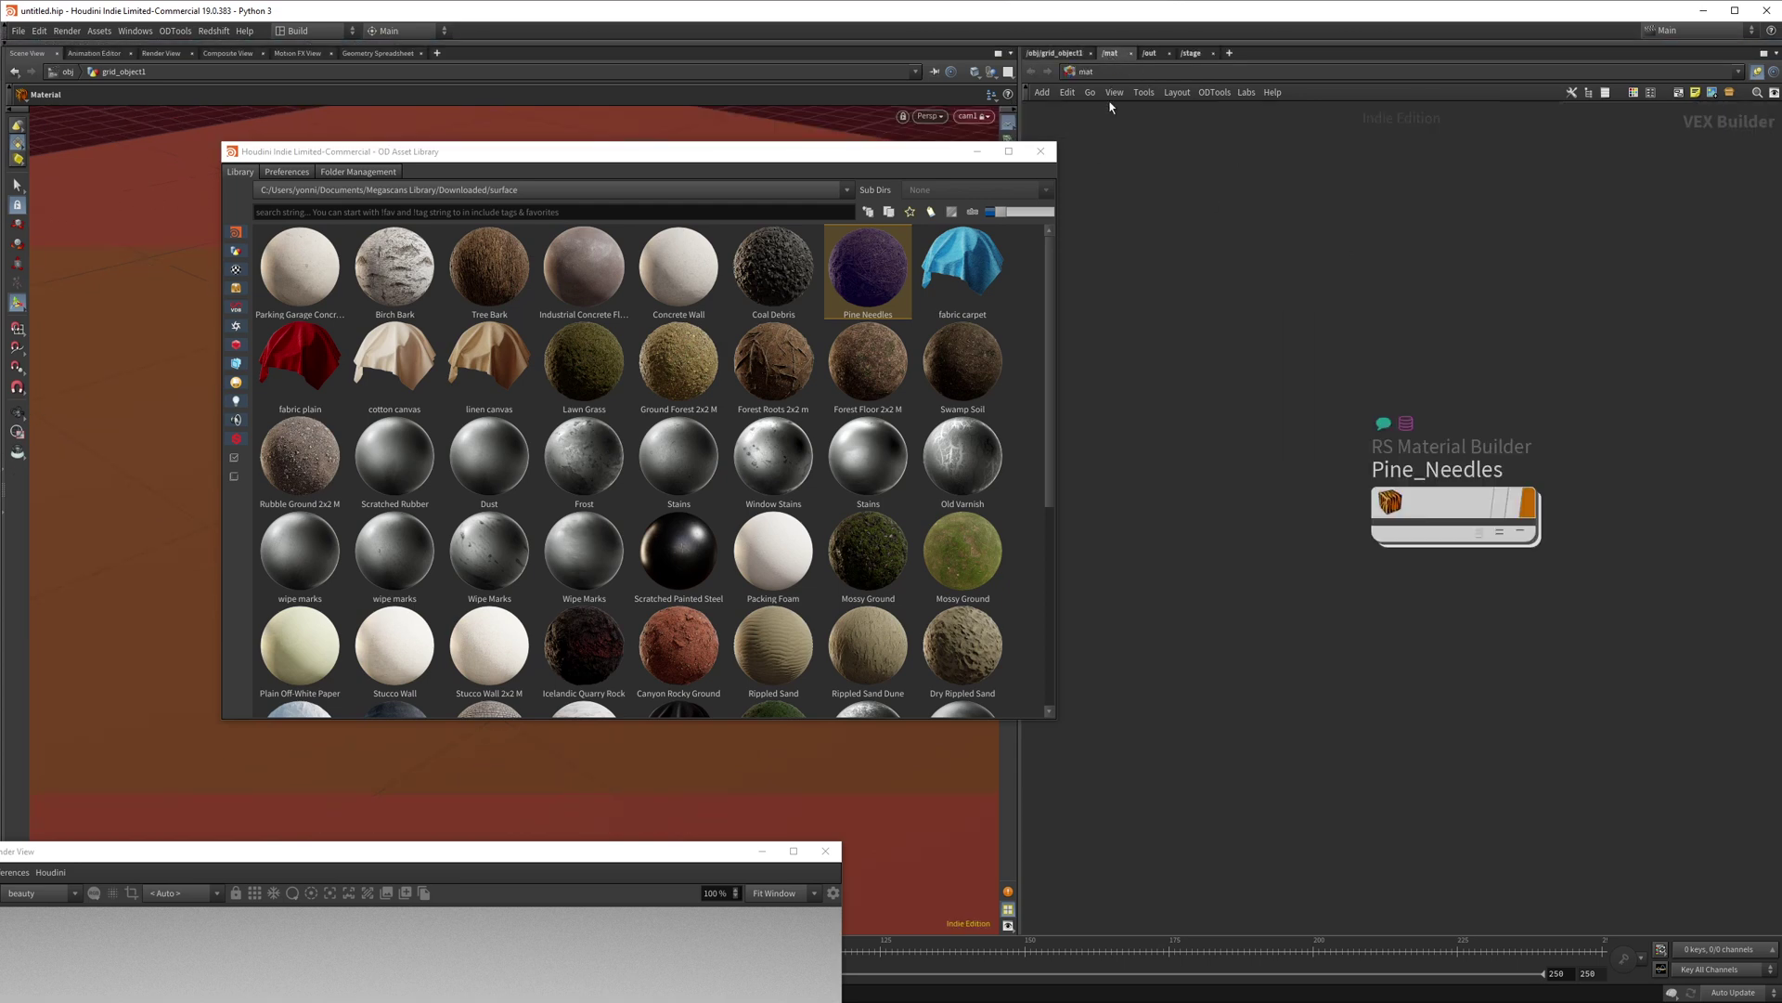
{"action": "middle_click", "coordinate": [1455, 515]}
{"action": "left_click_drag", "start_coordinate": [448, 858], "coordinate": [675, 372]}
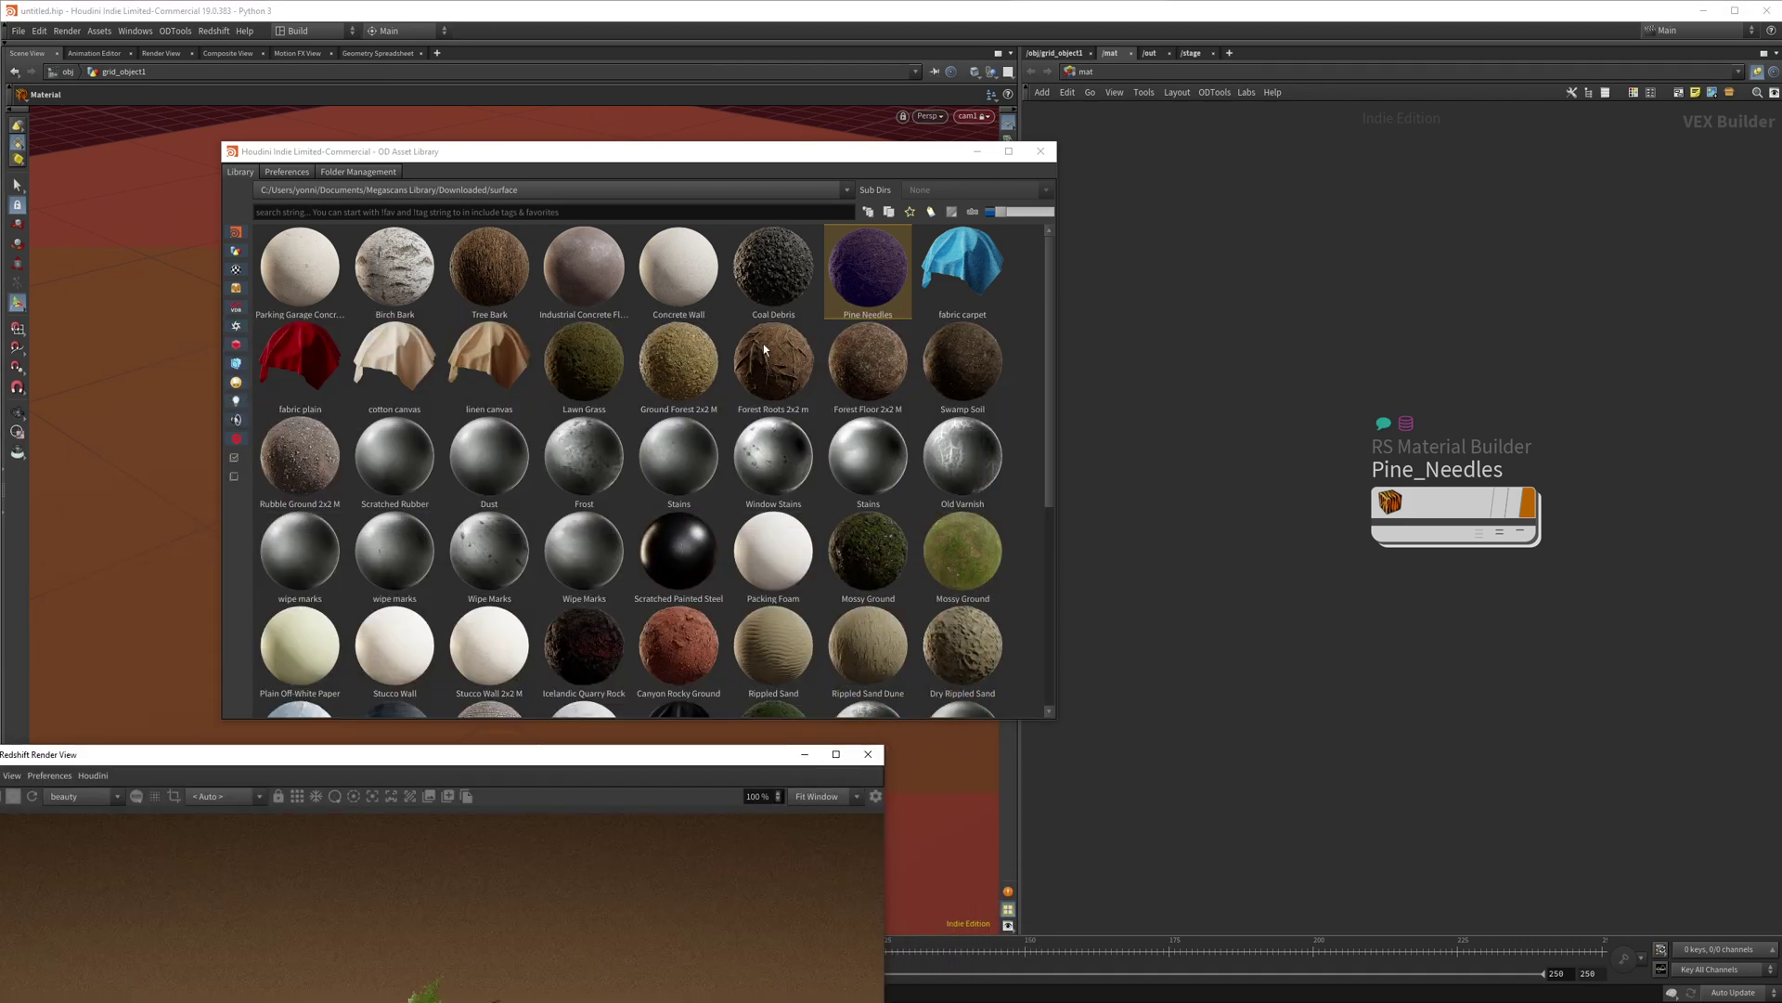
- Insert a UV Texture node between grid1 and material1 in the grid object's geometry network
{"action": "left_click", "coordinate": [1053, 53]}
{"action": "key", "text": "Tab"}
{"action": "type", "text": "uv"}
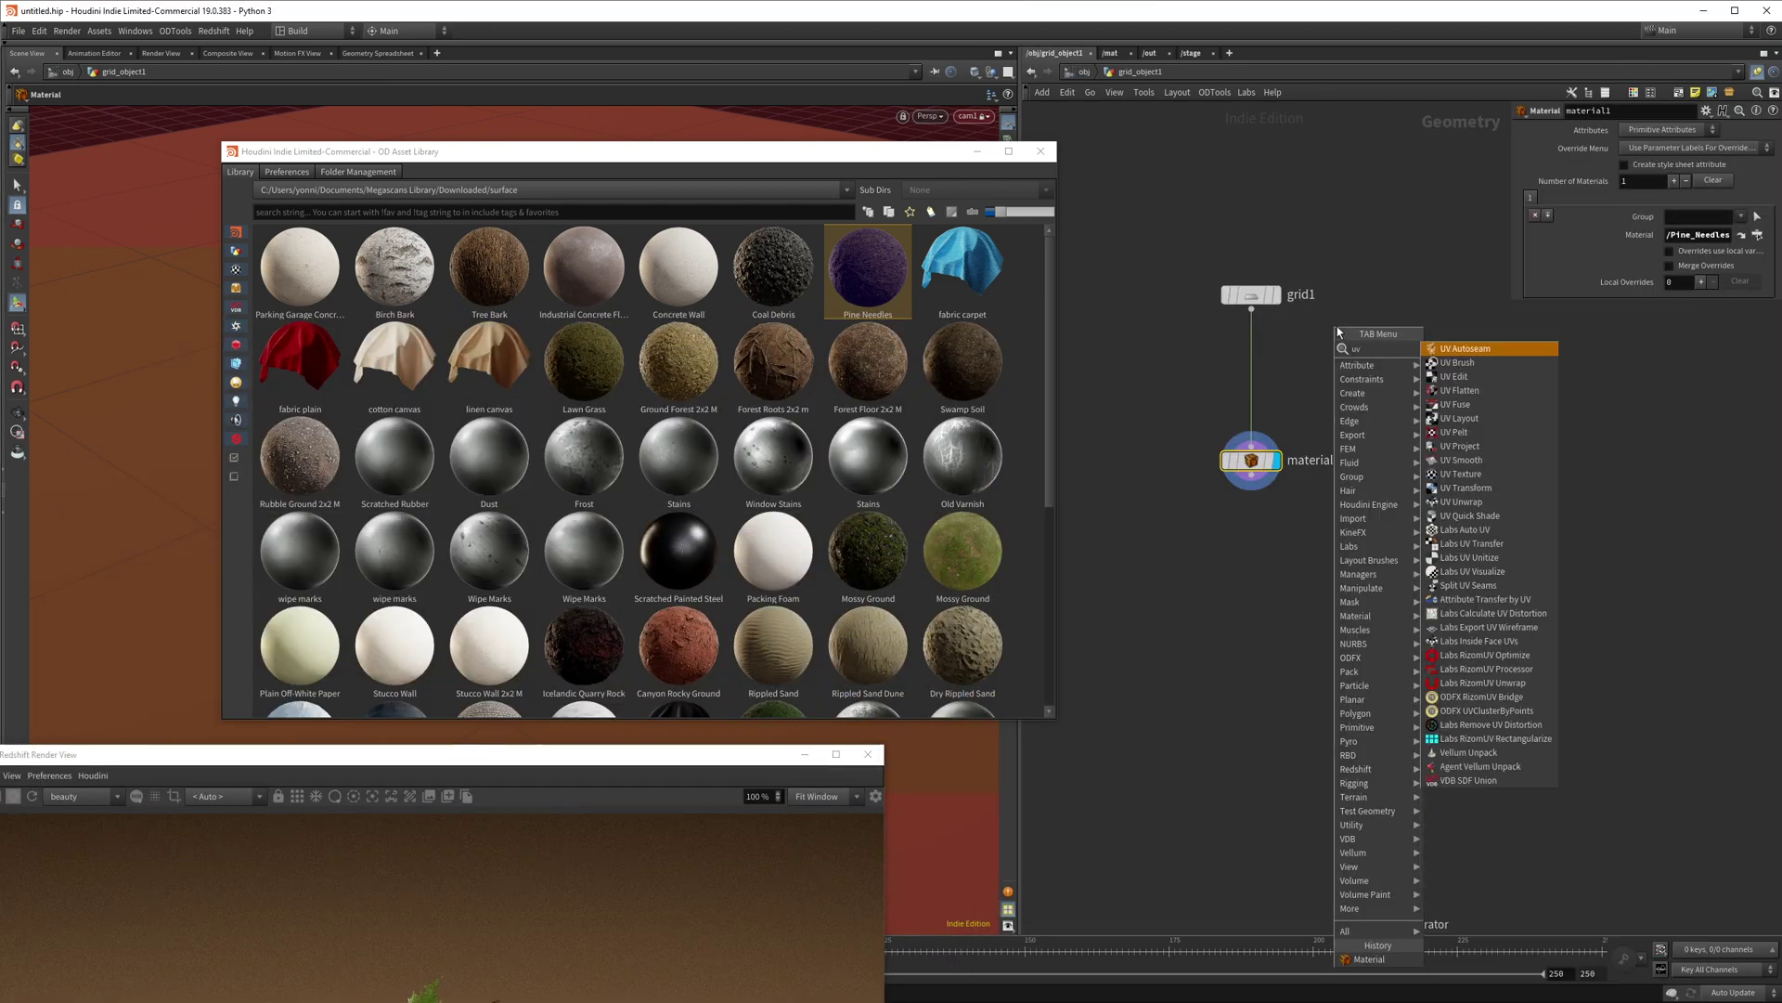
{"action": "type", "text": "tex"}
{"action": "key", "text": "Return"}
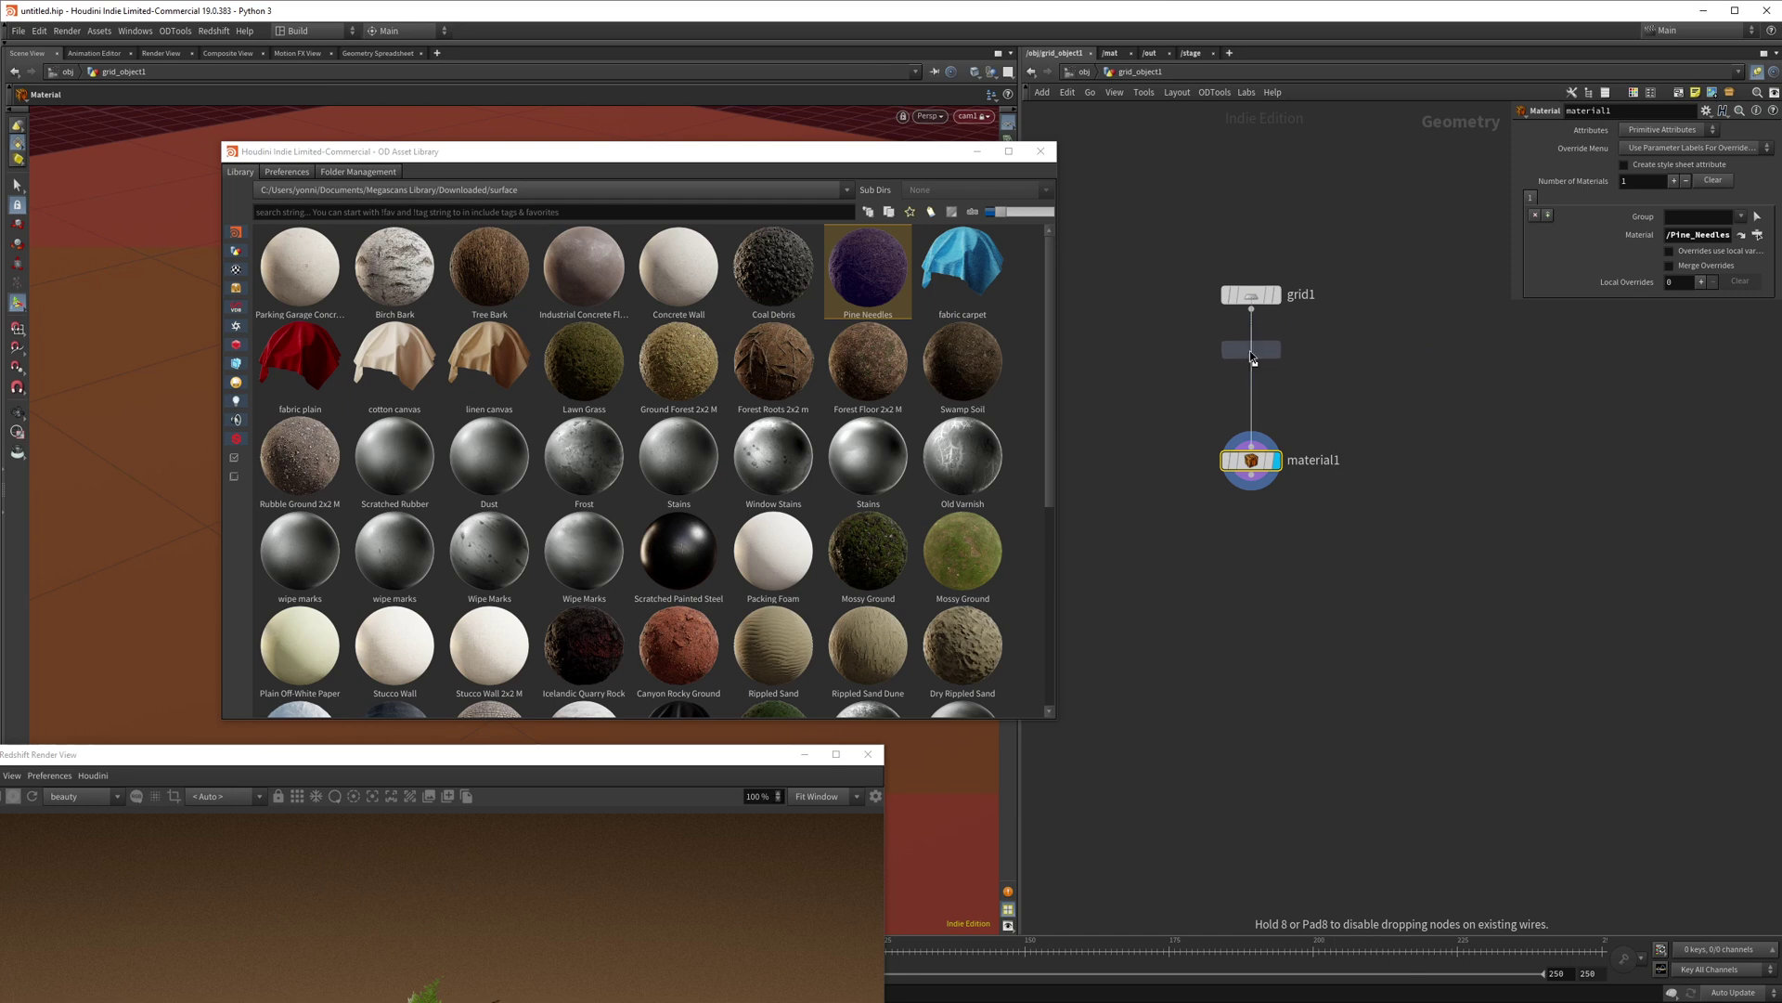
{"action": "left_click", "coordinate": [1250, 349]}
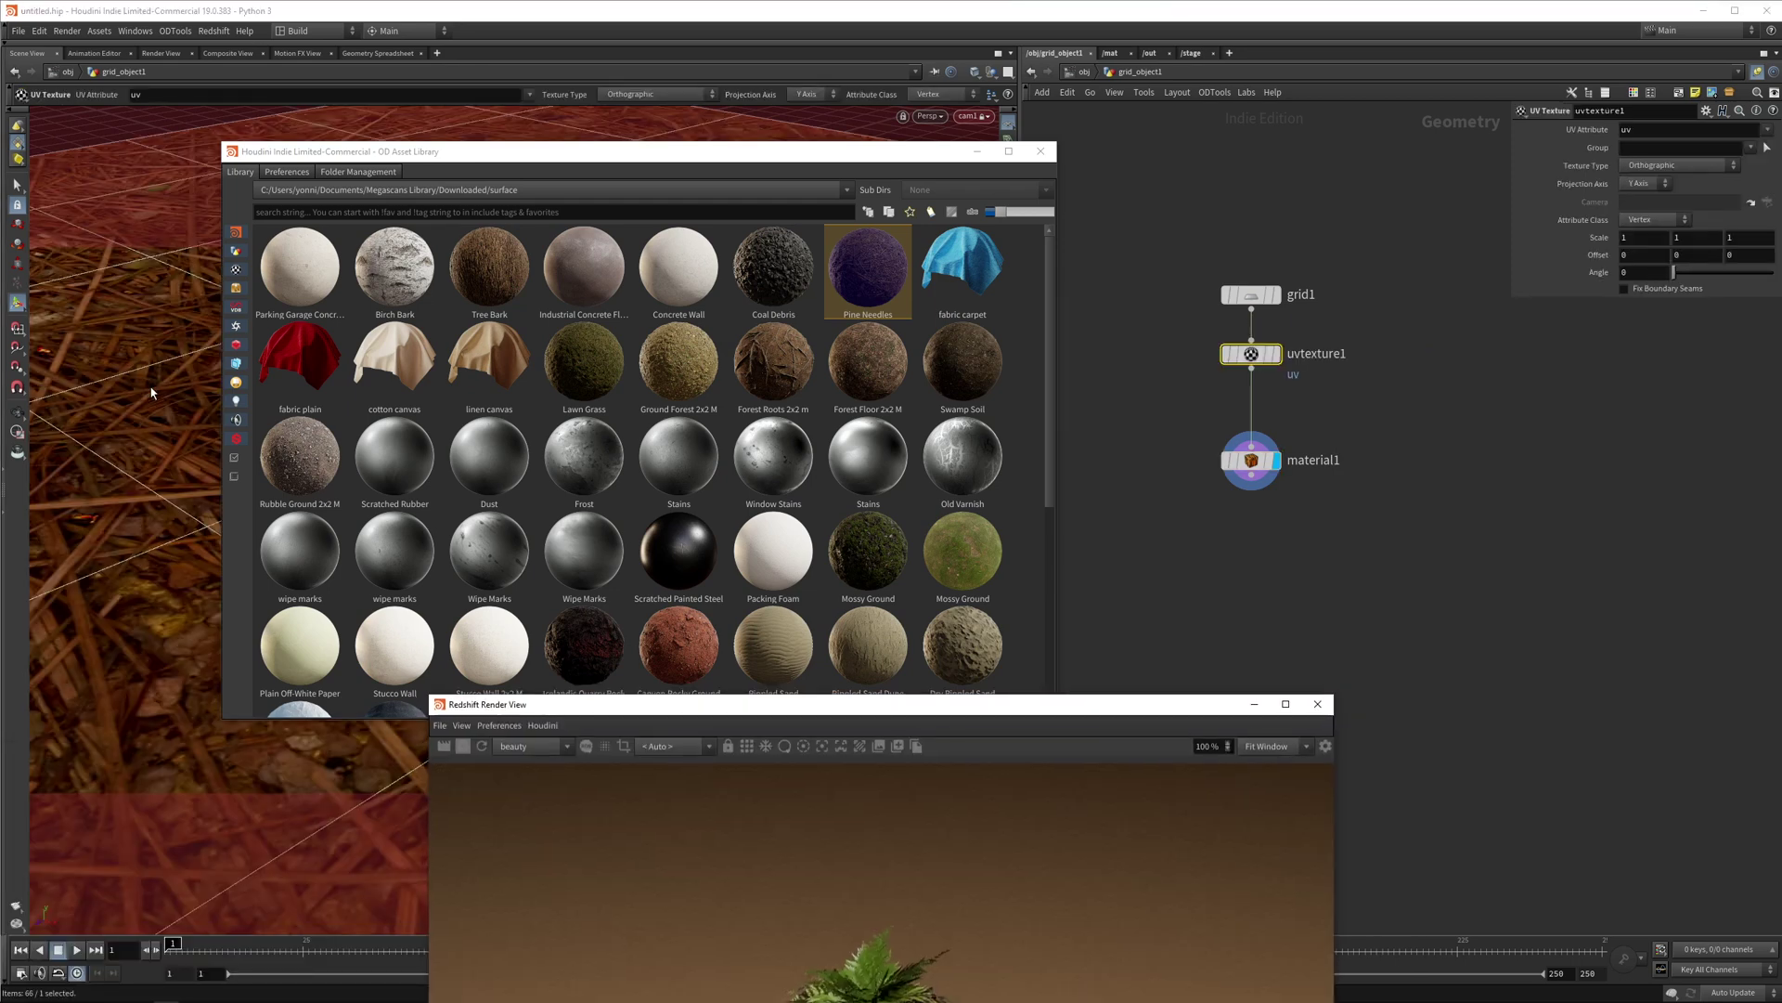
- Move the render view aside and set the UV Texture node's scale to 8.7 on all three axes
{"action": "left_click_drag", "start_coordinate": [817, 712], "coordinate": [783, 899]}
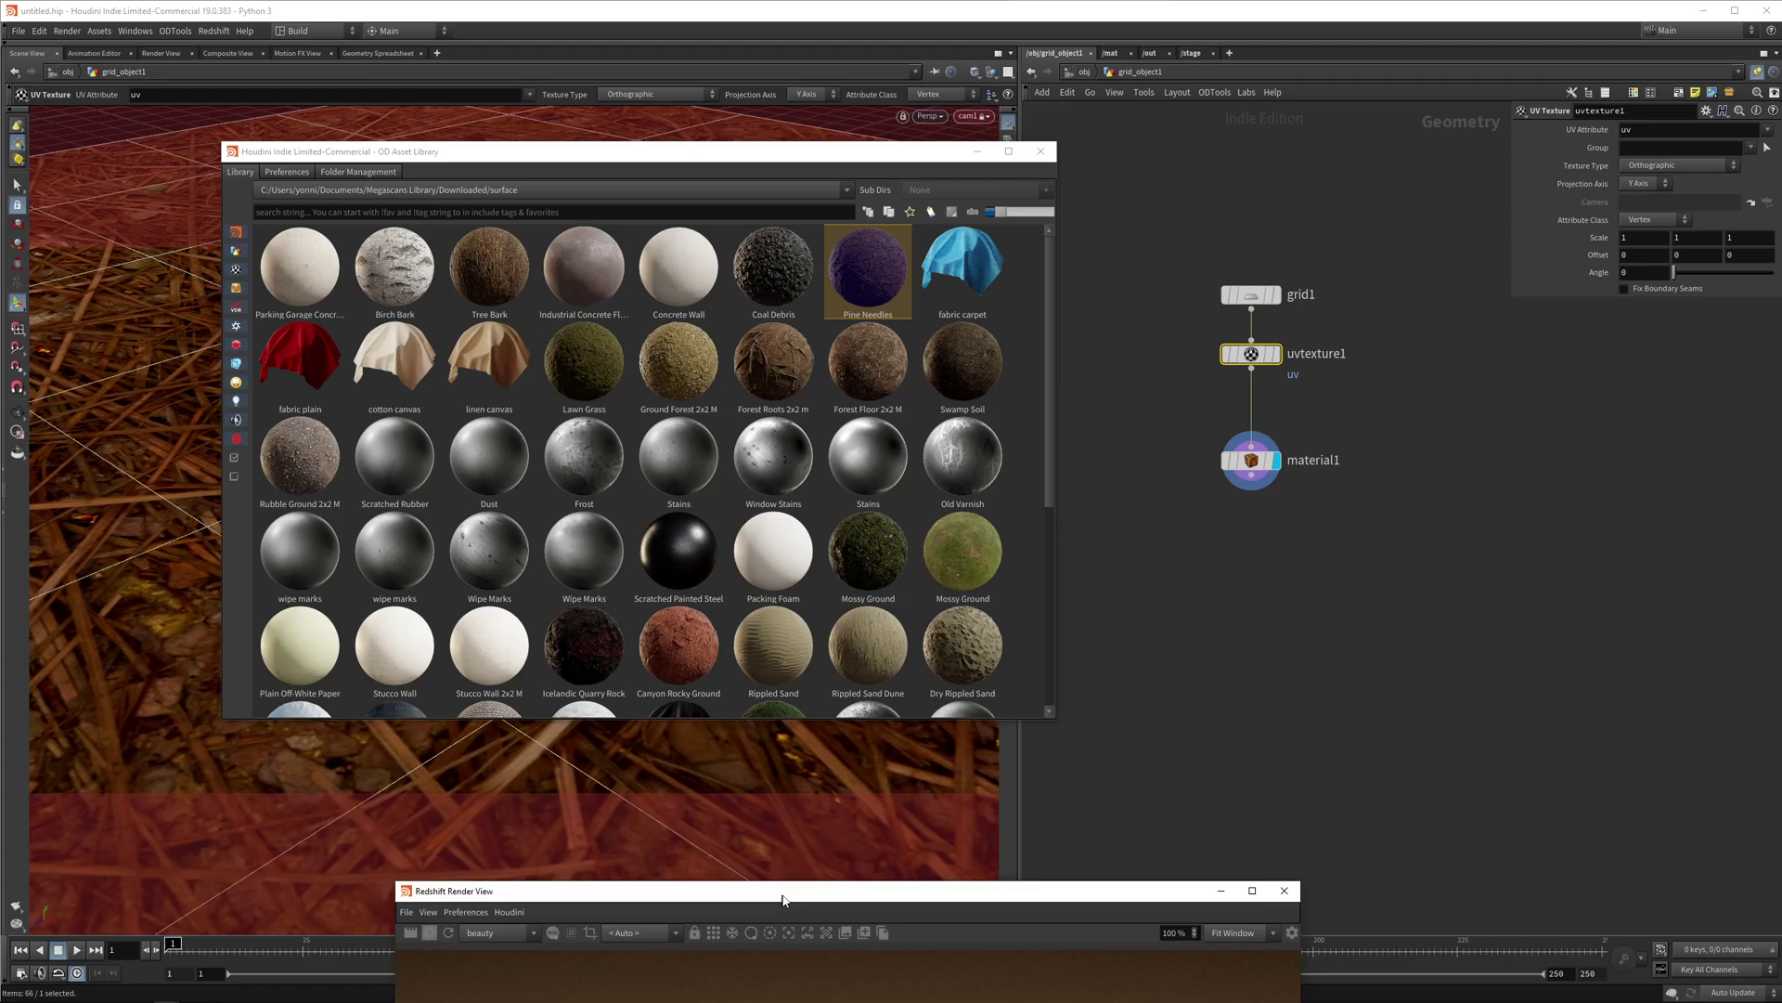
{"action": "left_click", "coordinate": [464, 352]}
{"action": "middle_click_drag", "start_coordinate": [1598, 237], "coordinate": [1707, 231]}
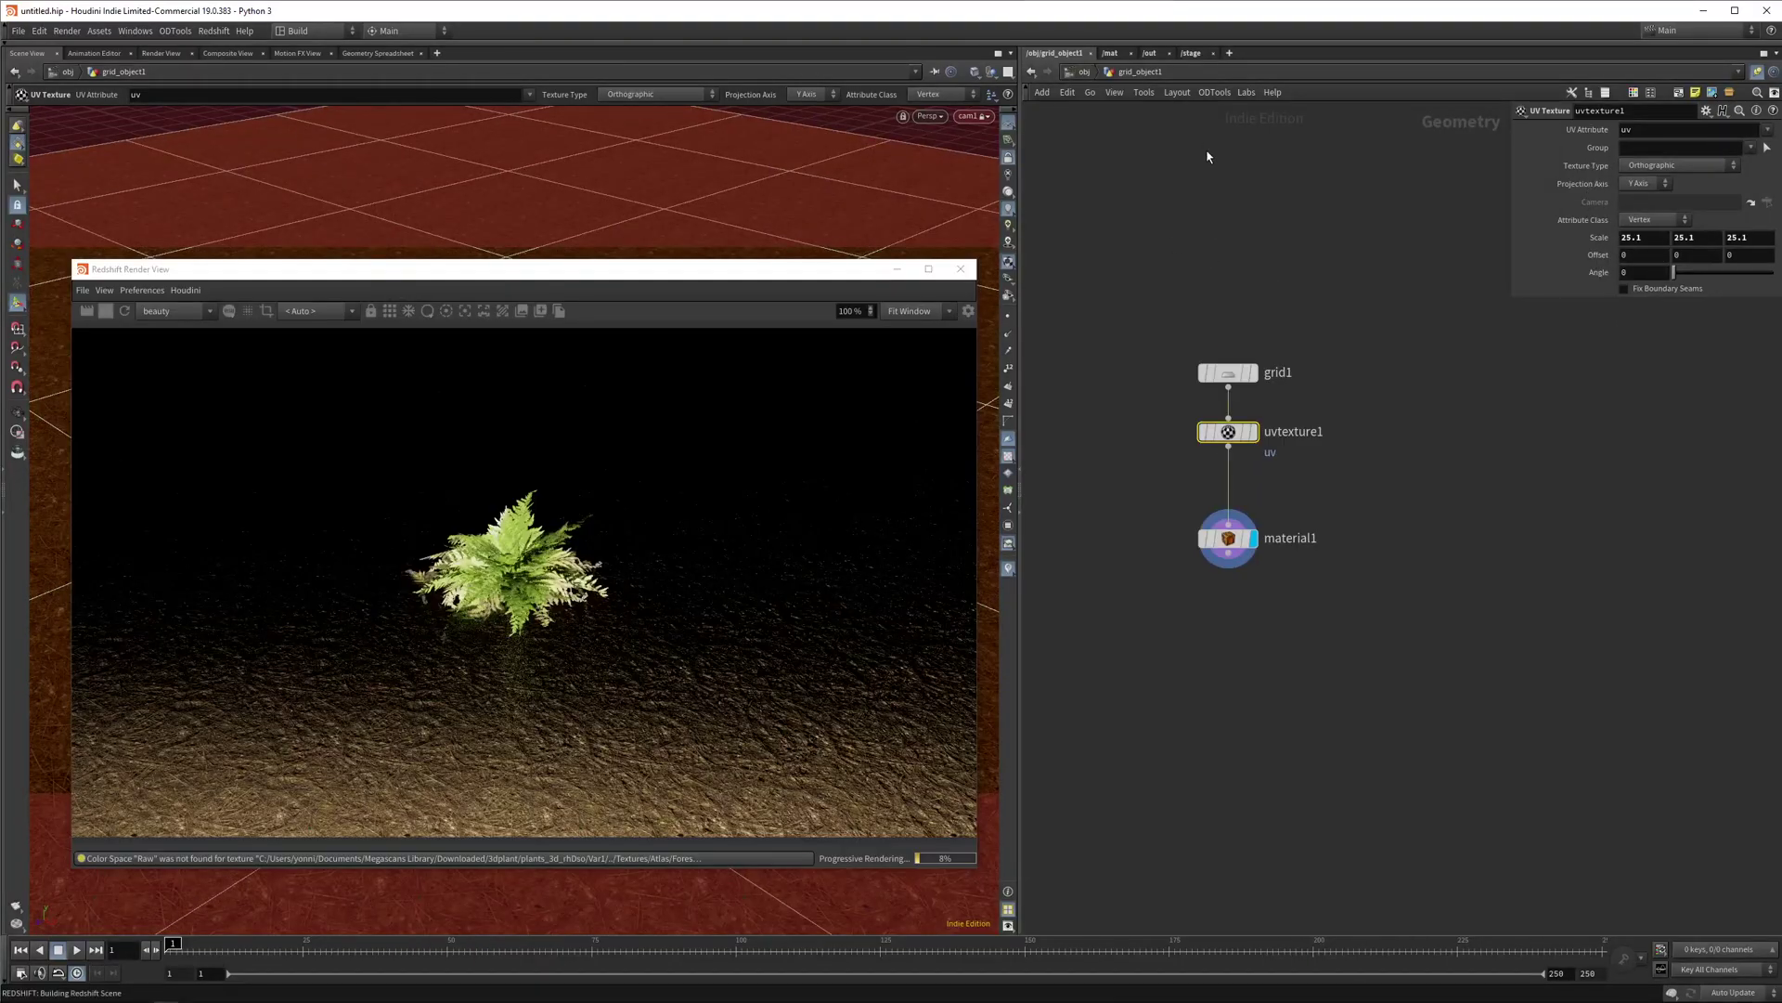
- Return to the object level and add an RSLightDome below the existing objects
{"action": "key", "text": "u"}
{"action": "key", "text": "Tab"}
{"action": "type", "text": "rs"}
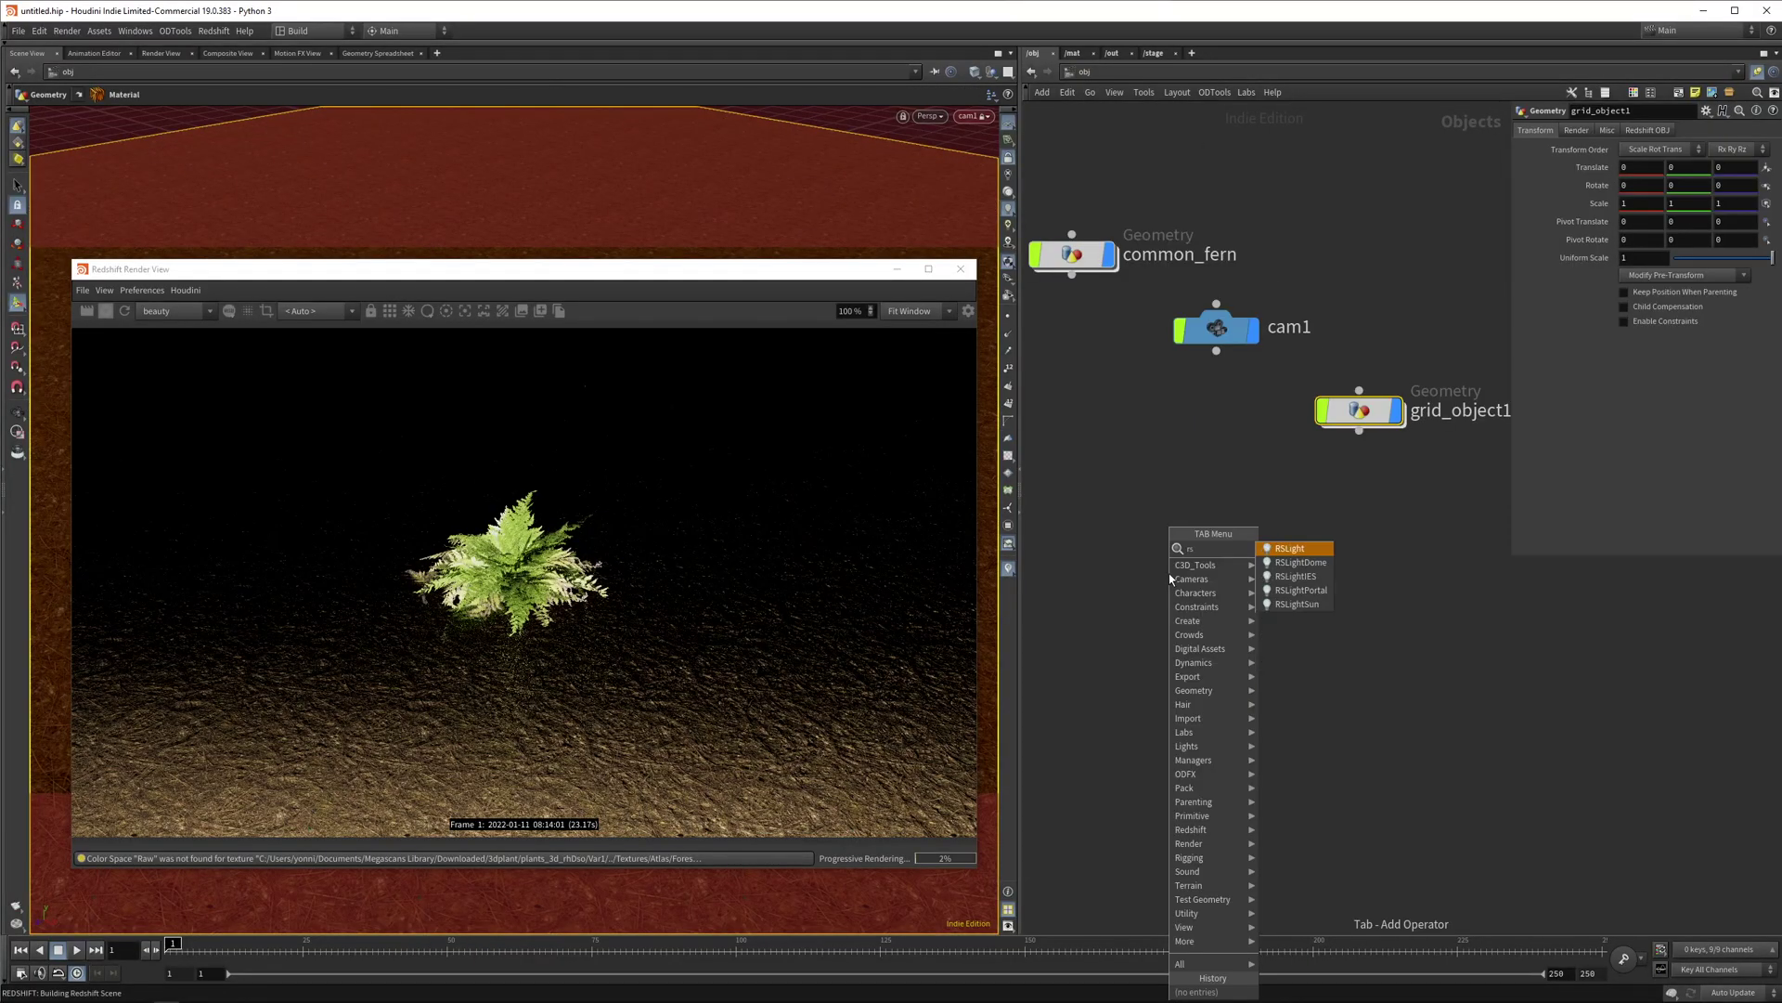
{"action": "key", "text": "Down"}
{"action": "key", "text": "Return"}
{"action": "left_click", "coordinate": [1167, 572]}
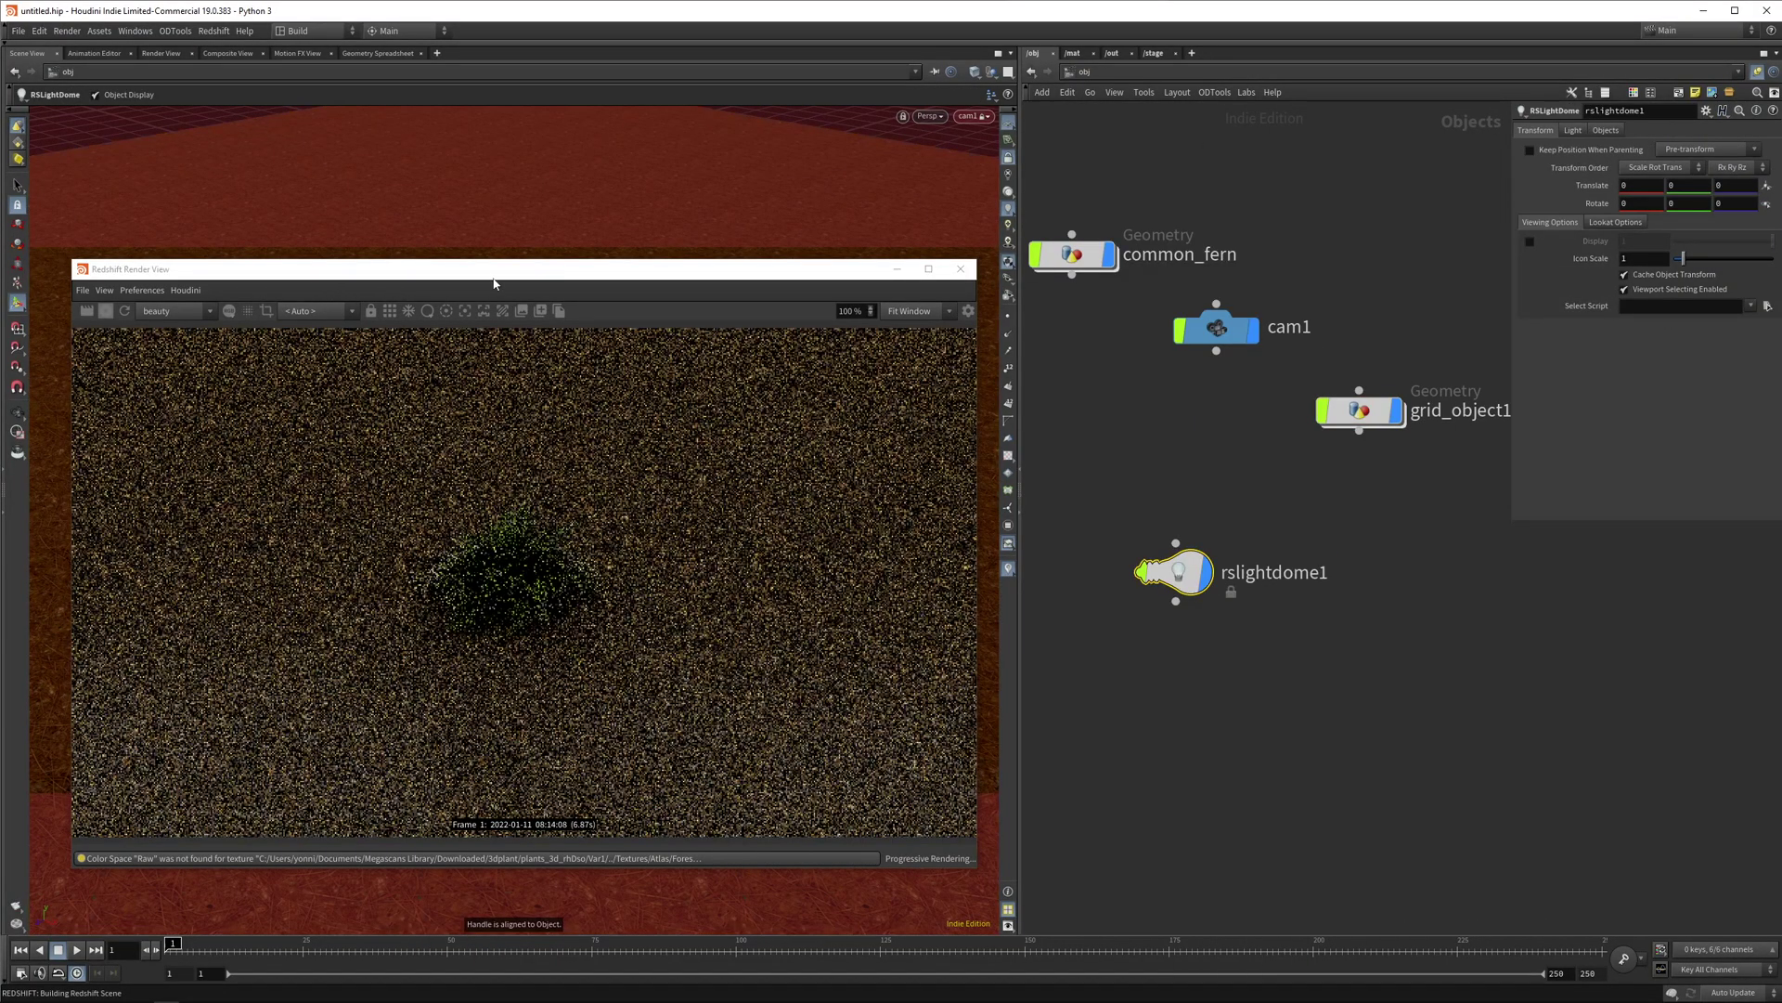
- Close the render view, reopen the OD Asset Library and show the D:/Dropbox/Resources/3d/HDR/Outdoors folder
{"action": "left_click", "coordinate": [961, 268]}
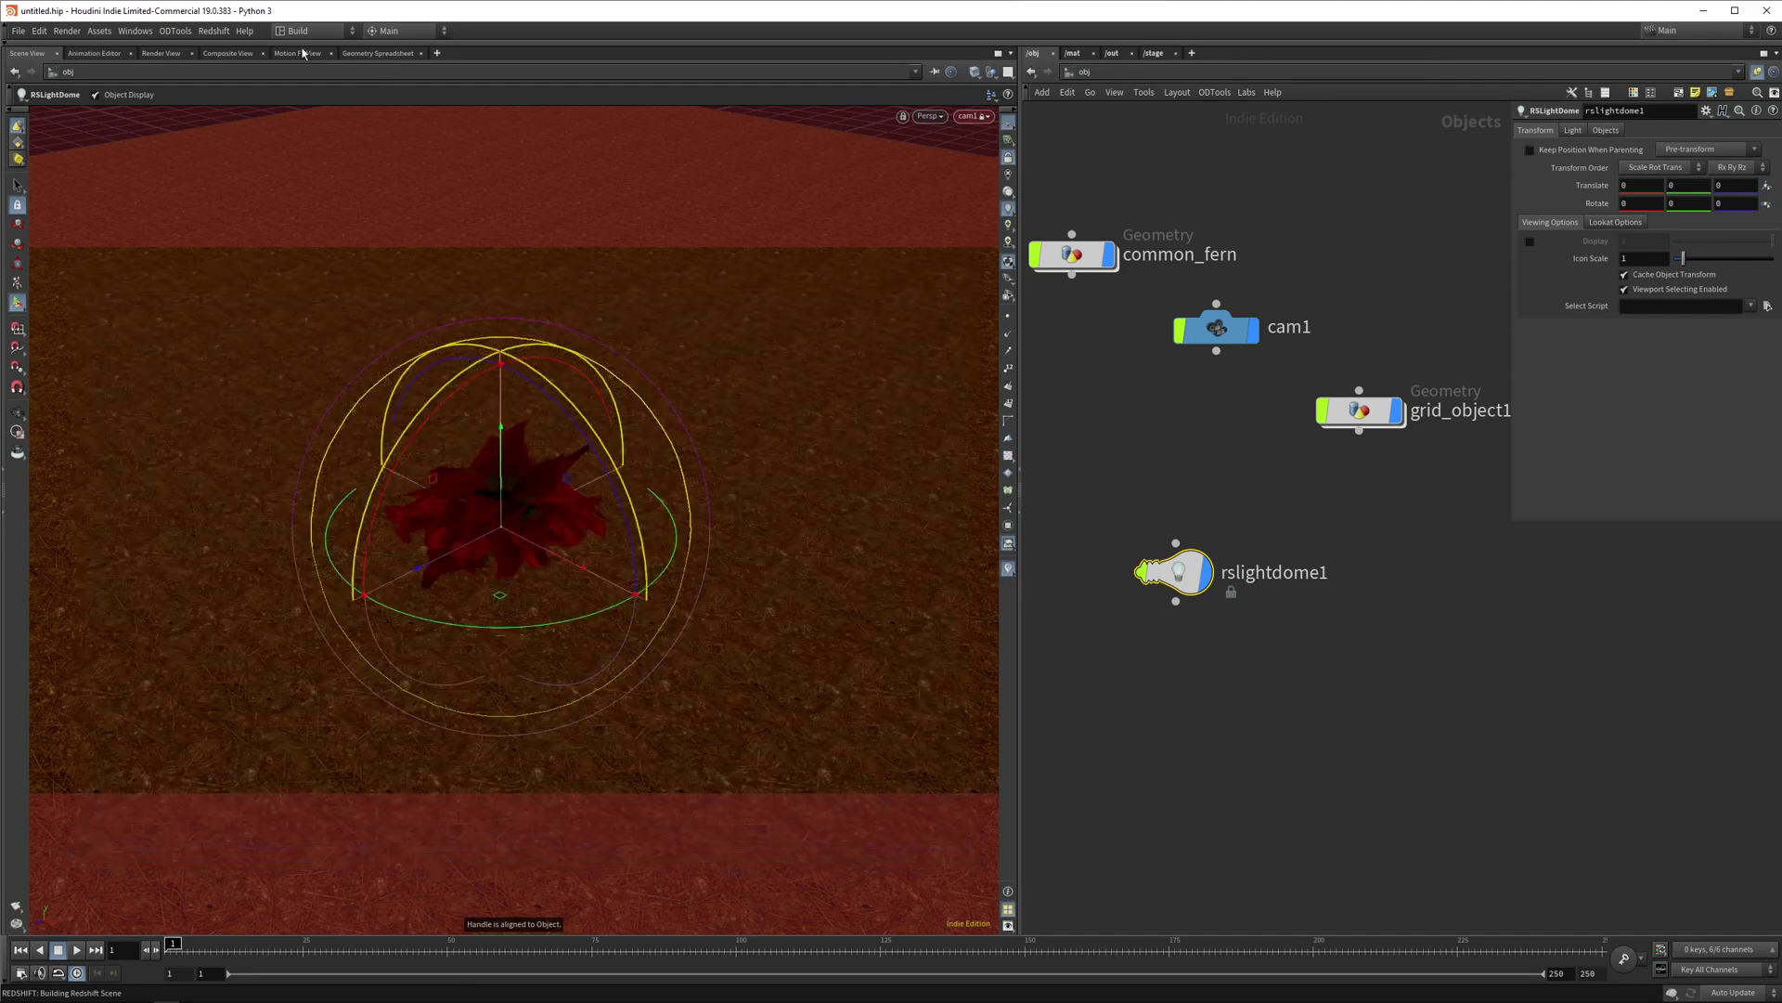
{"action": "left_click", "coordinate": [175, 31]}
{"action": "left_click", "coordinate": [197, 46]}
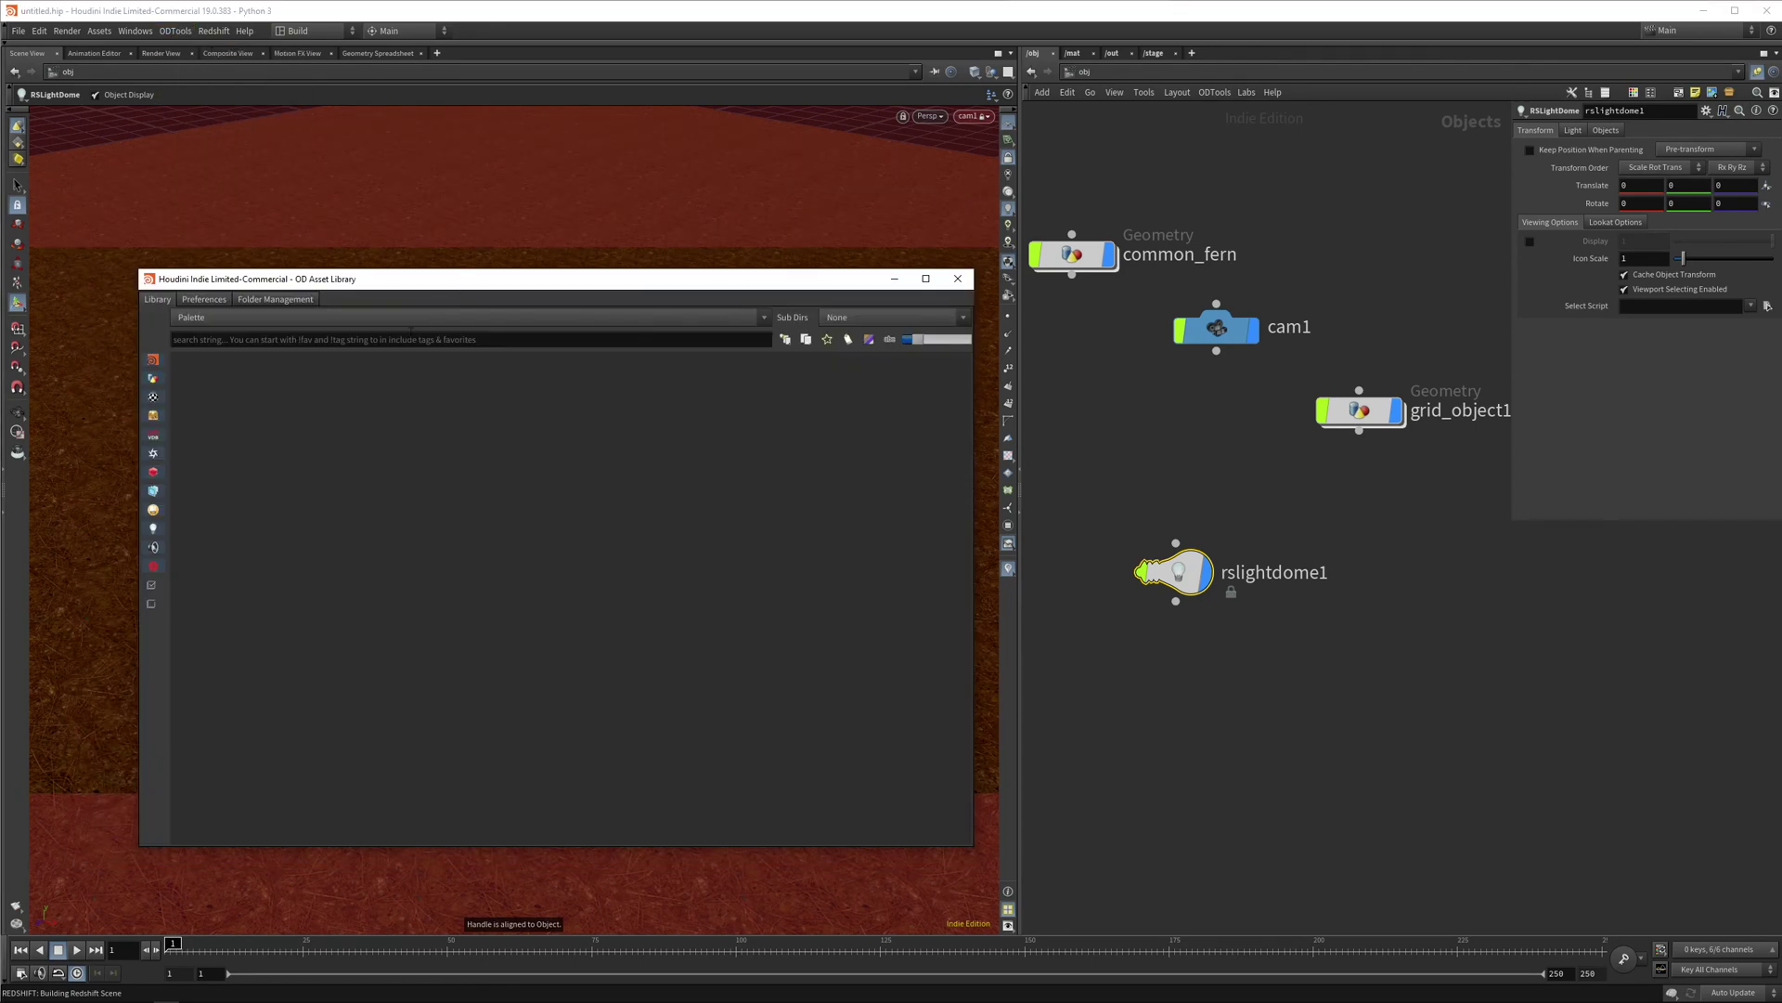
{"action": "left_click", "coordinate": [411, 320]}
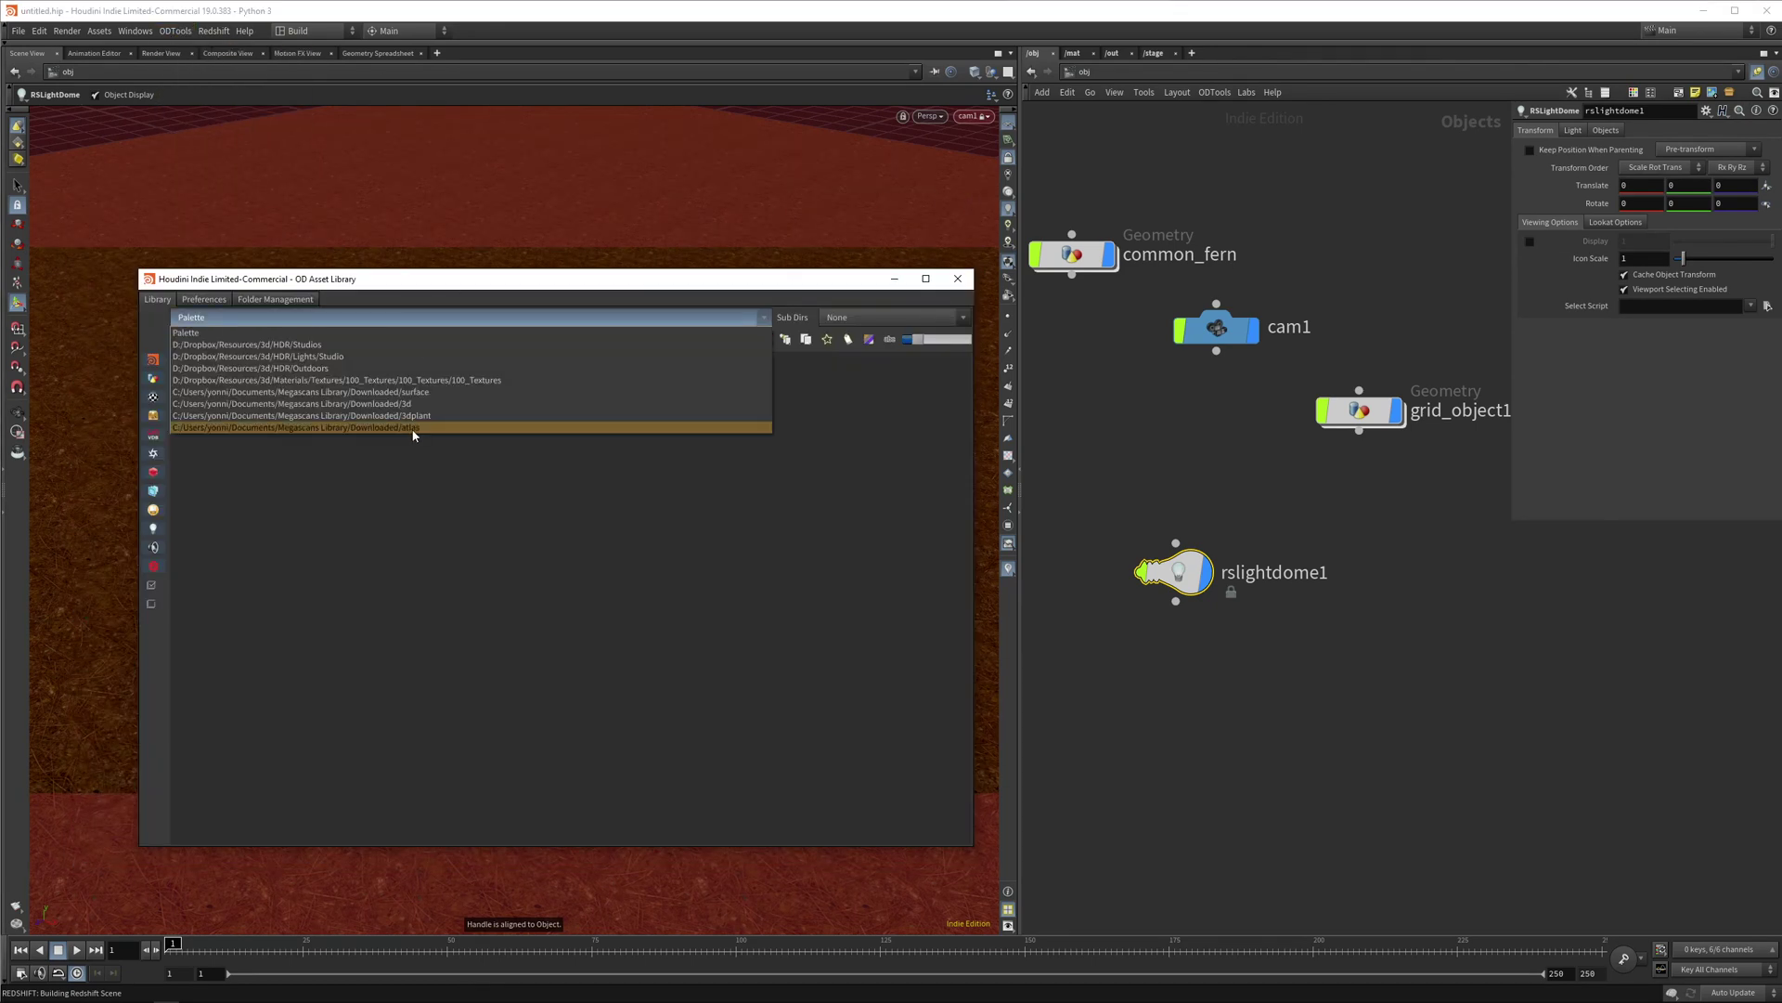
{"action": "left_click", "coordinate": [340, 368]}
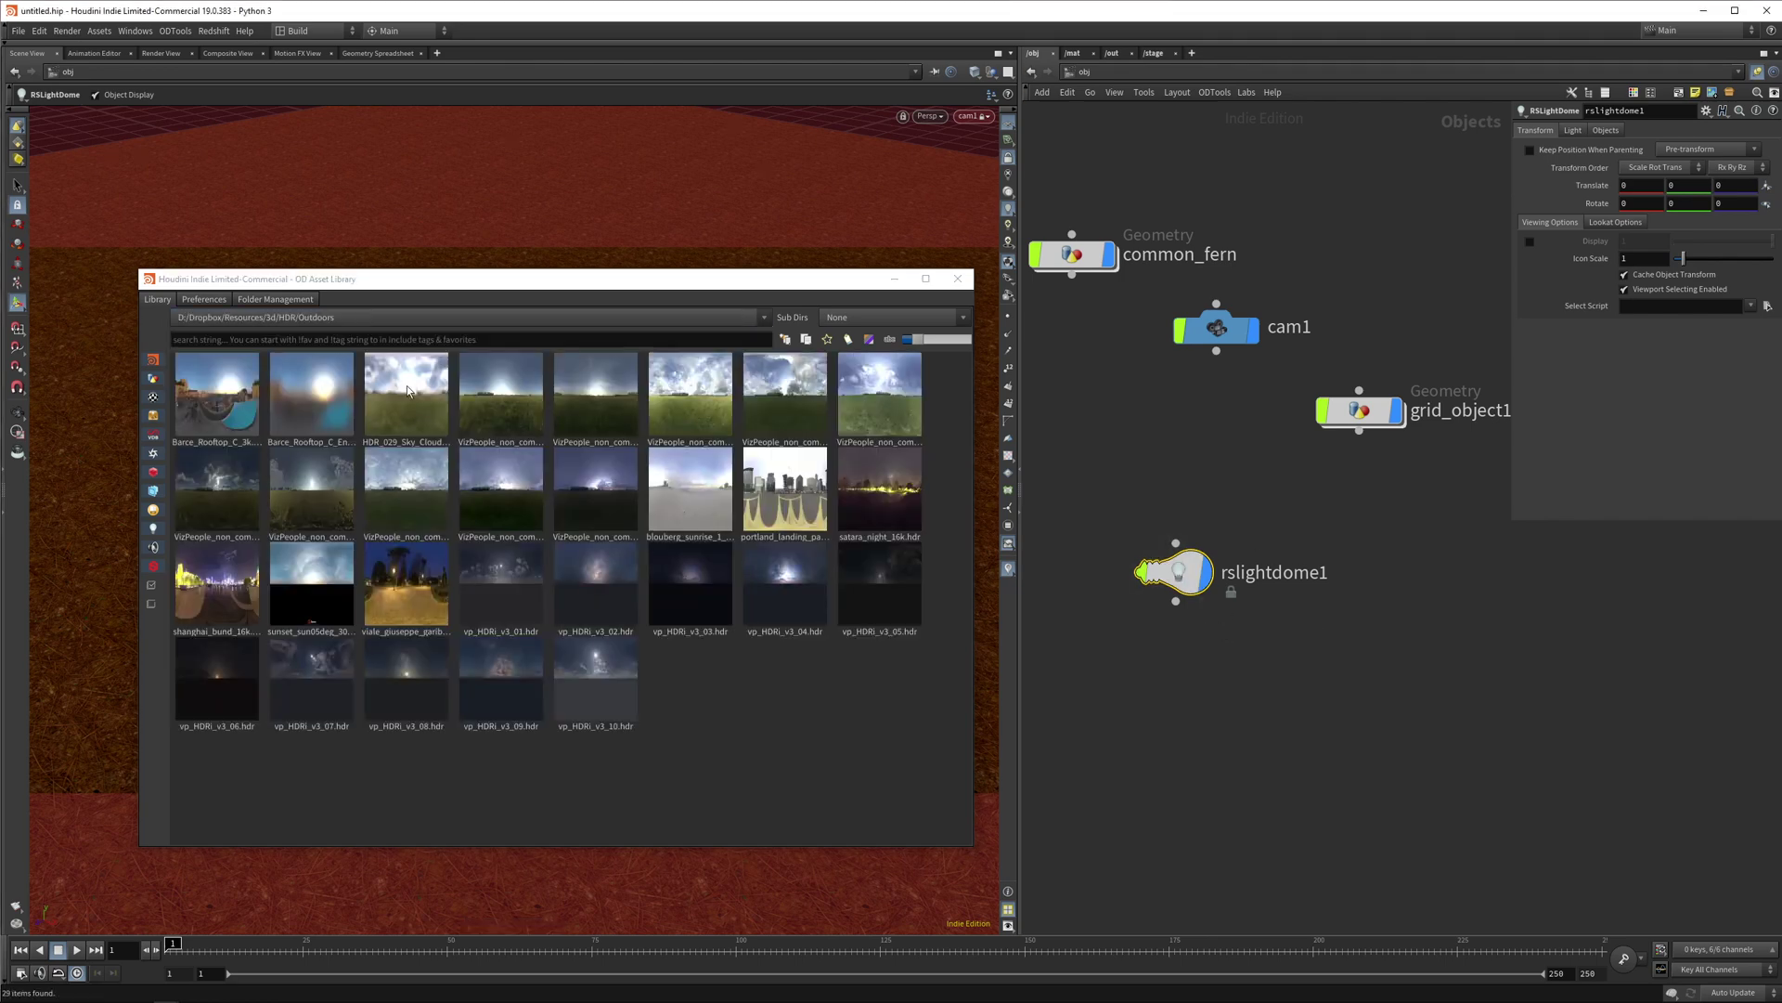
- Open the Redshift render view again and arrange it so that both the render and the library's HDR thumbnails are accessible
{"action": "left_click", "coordinate": [214, 31]}
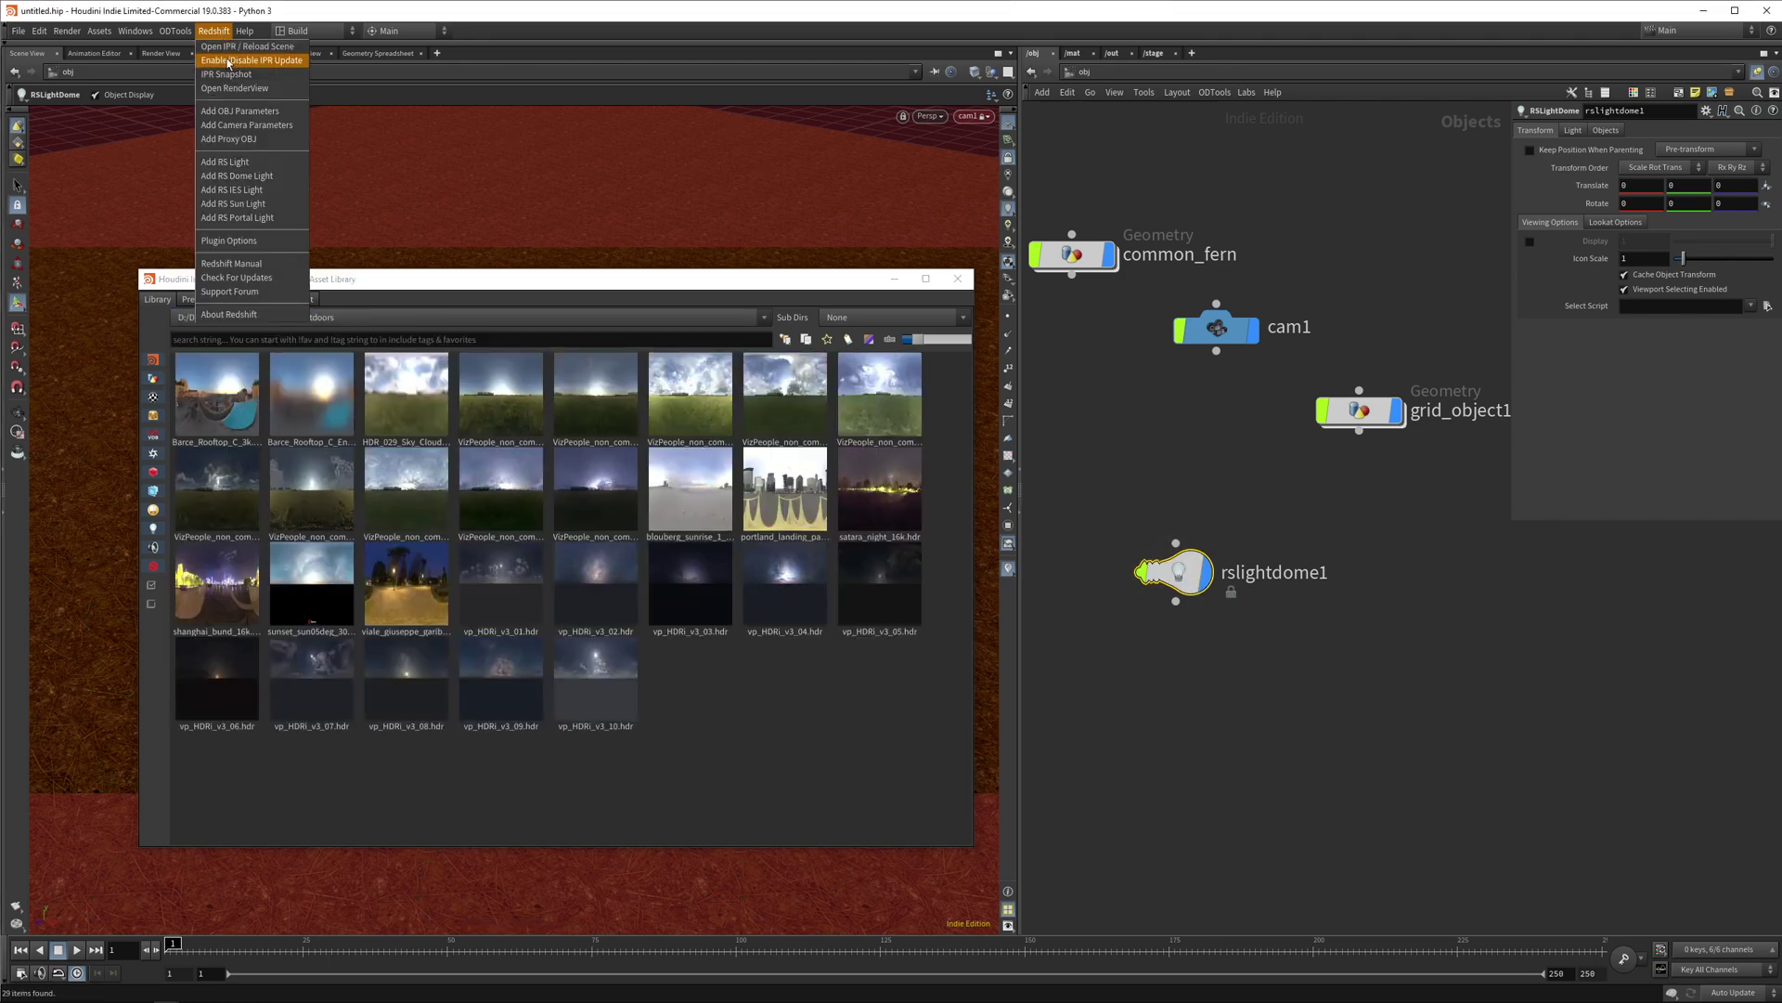
{"action": "left_click", "coordinate": [222, 87]}
{"action": "left_click_drag", "start_coordinate": [811, 221], "coordinate": [814, 368]}
{"action": "left_click_drag", "start_coordinate": [520, 279], "coordinate": [508, 147]}
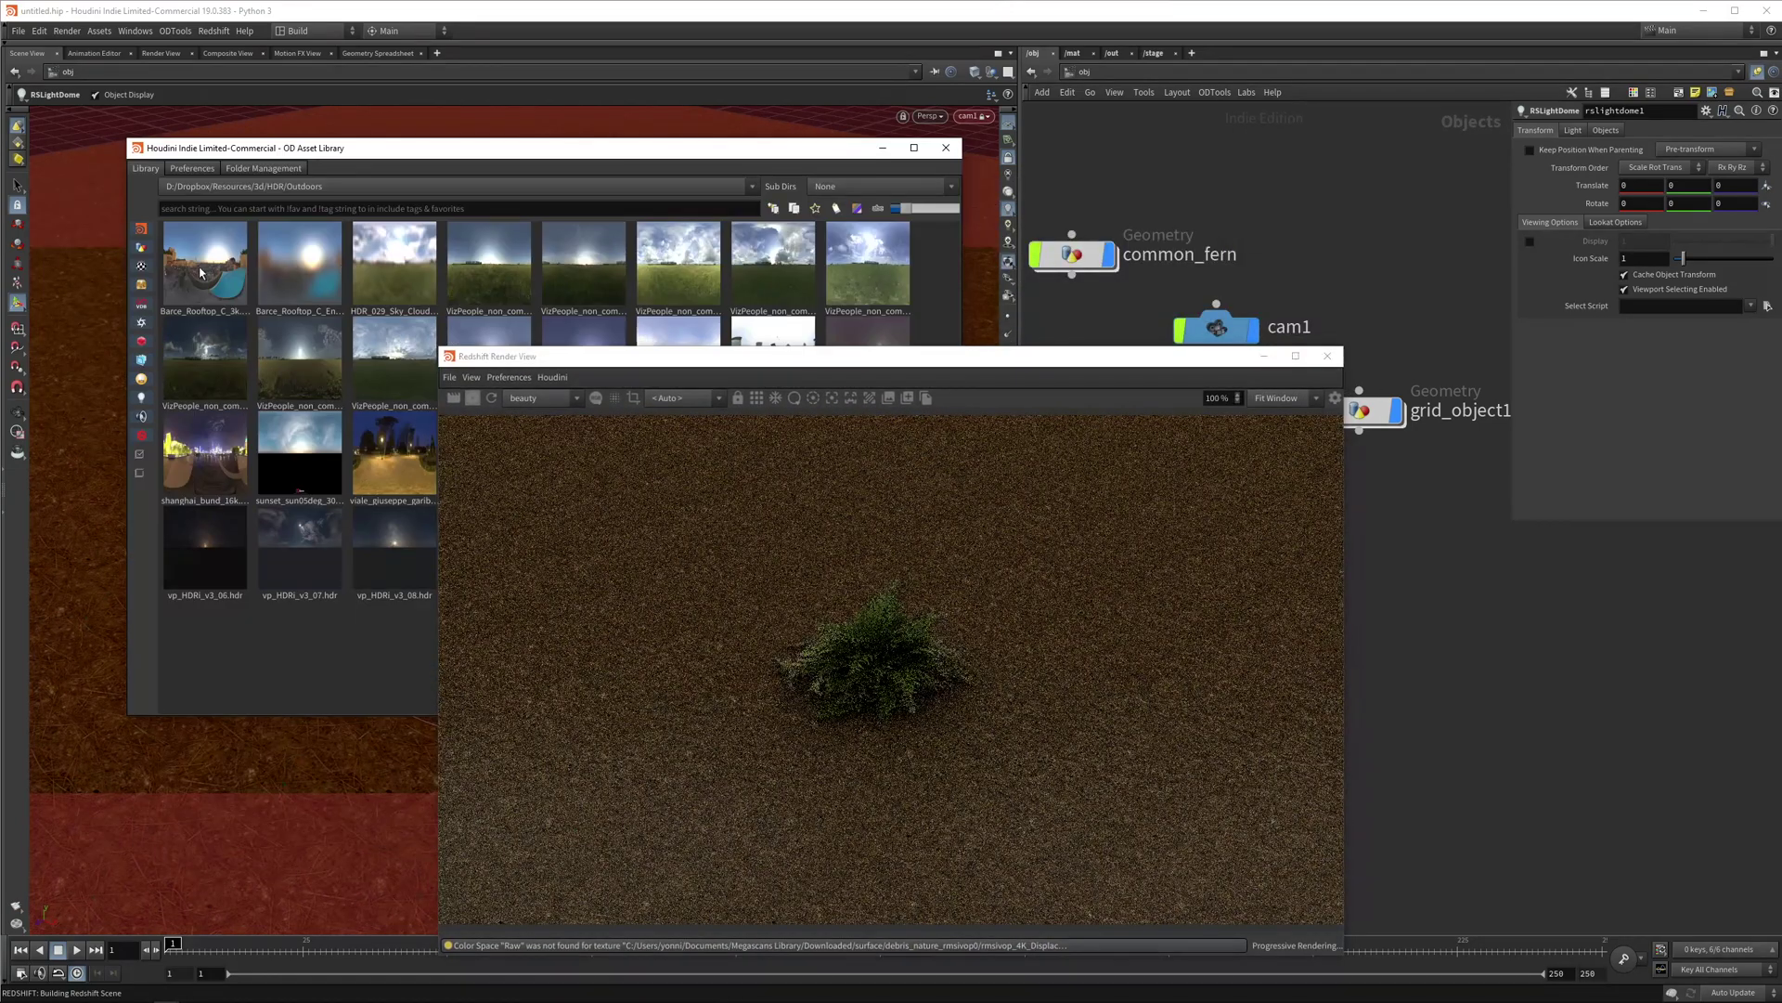
- Apply the Barce_Rooftop_C_3k.hdr environment to the selected dome light and close the asset library
{"action": "left_click", "coordinate": [199, 272]}
{"action": "double_click", "coordinate": [199, 272]}
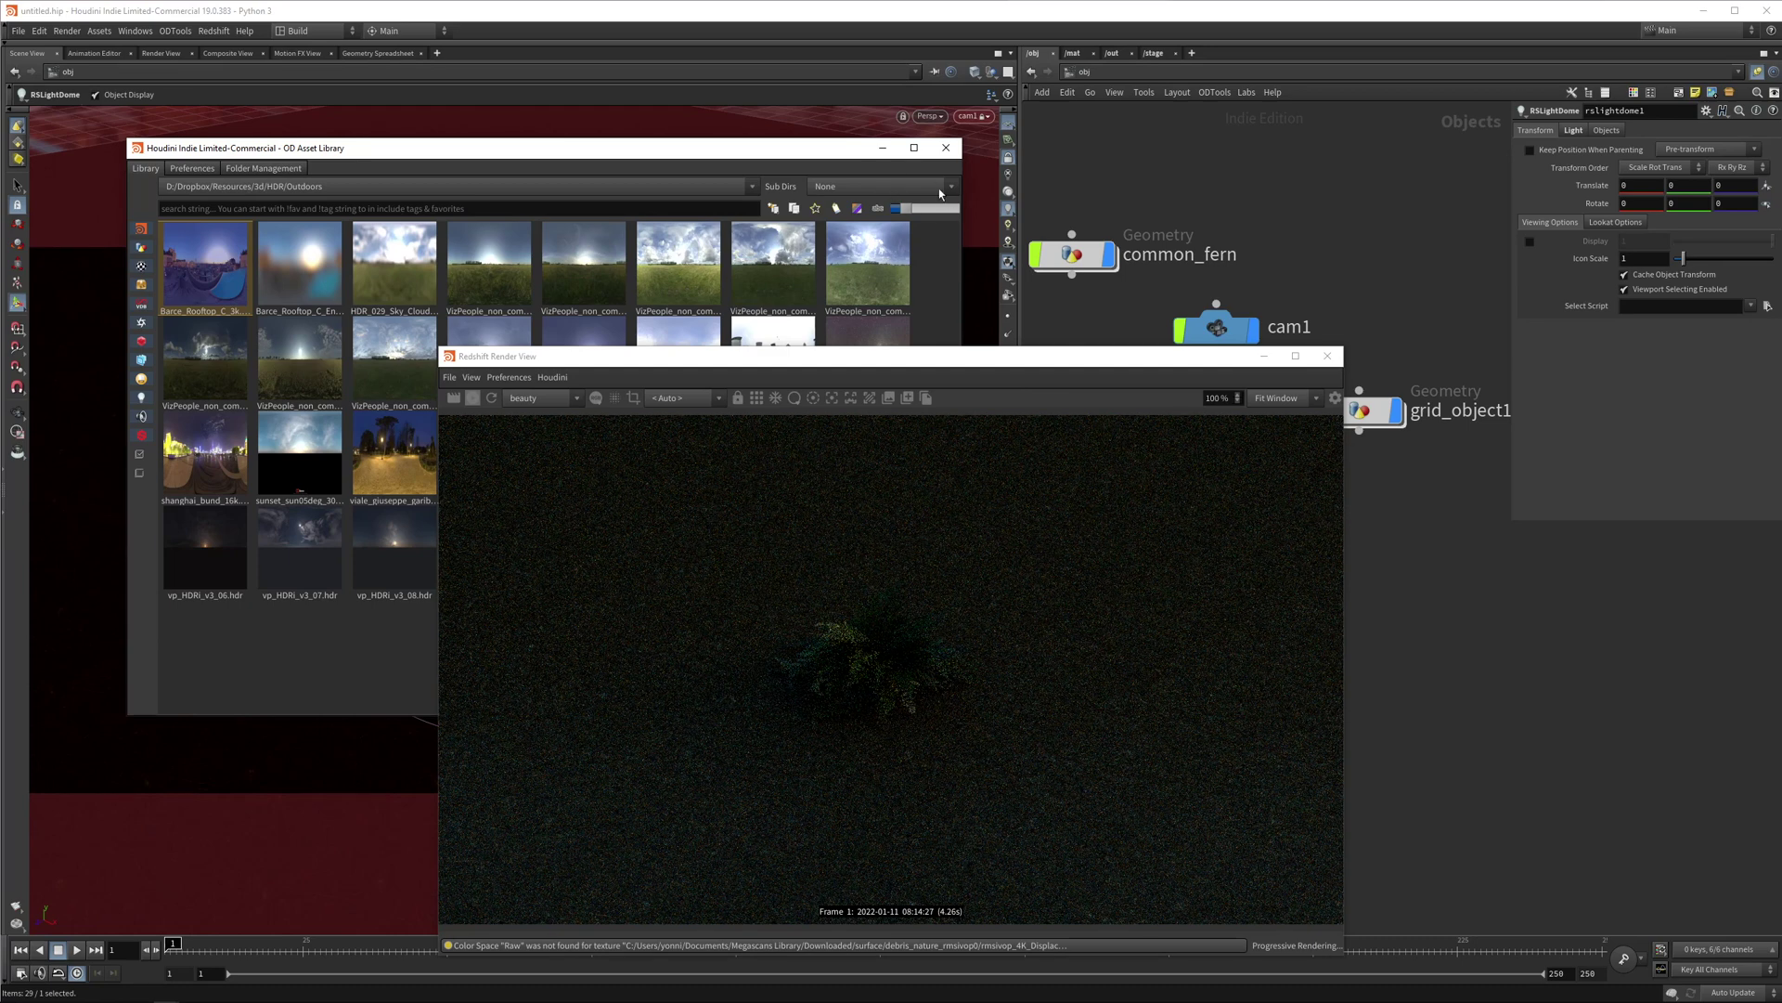
{"action": "left_click", "coordinate": [946, 147]}
- Set the dome light's intensity to 2.3 while checking the render, then close the render view
{"action": "left_click_drag", "start_coordinate": [892, 355], "coordinate": [571, 212]}
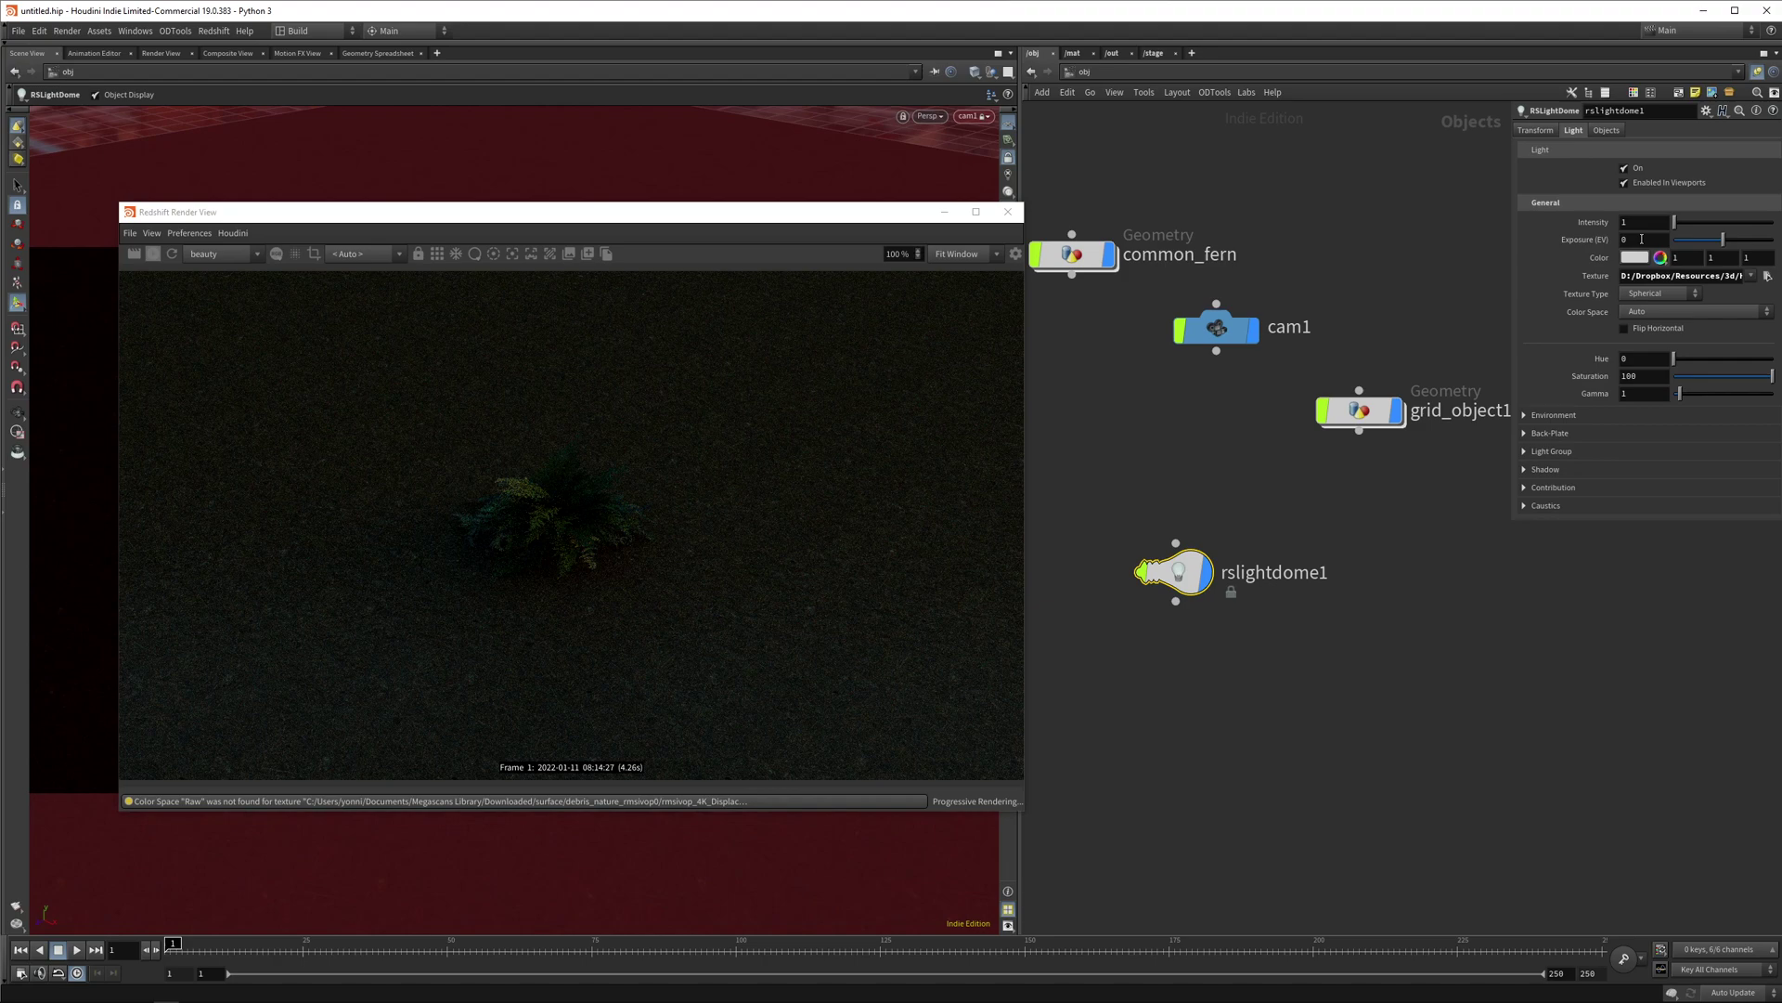
{"action": "middle_click_drag", "start_coordinate": [1631, 222], "coordinate": [1726, 219]}
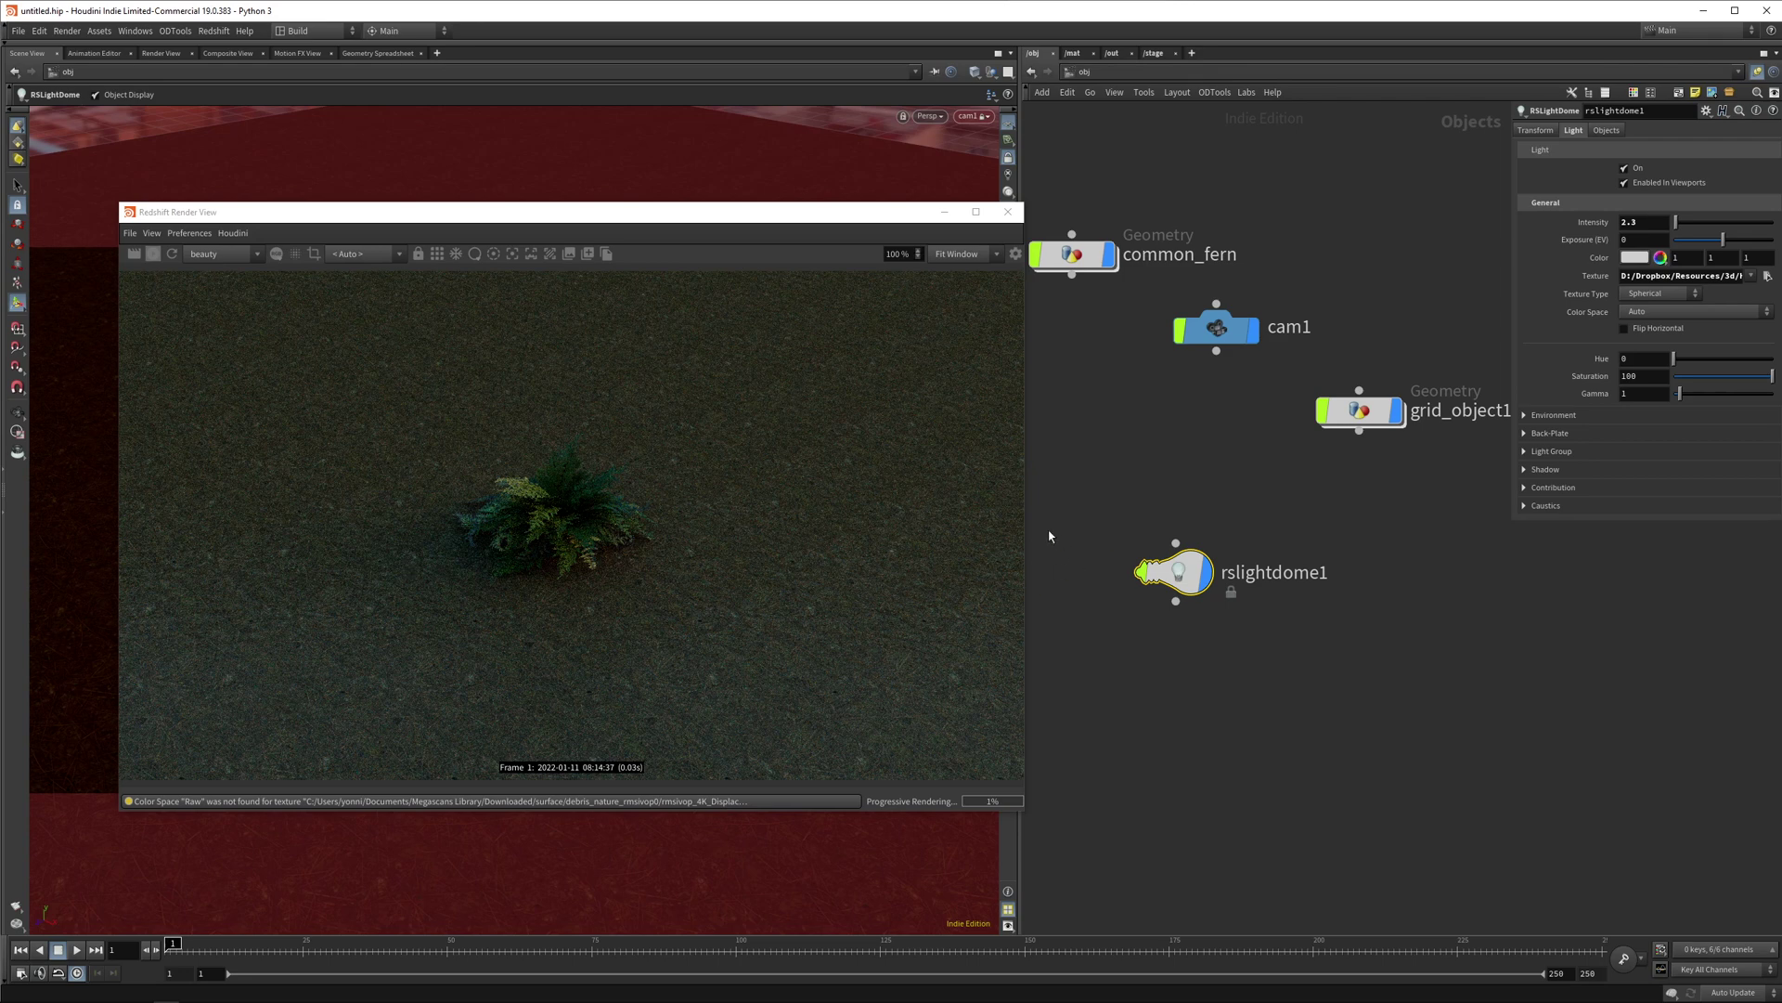
{"action": "middle_click_drag", "start_coordinate": [1192, 499], "coordinate": [1244, 513]}
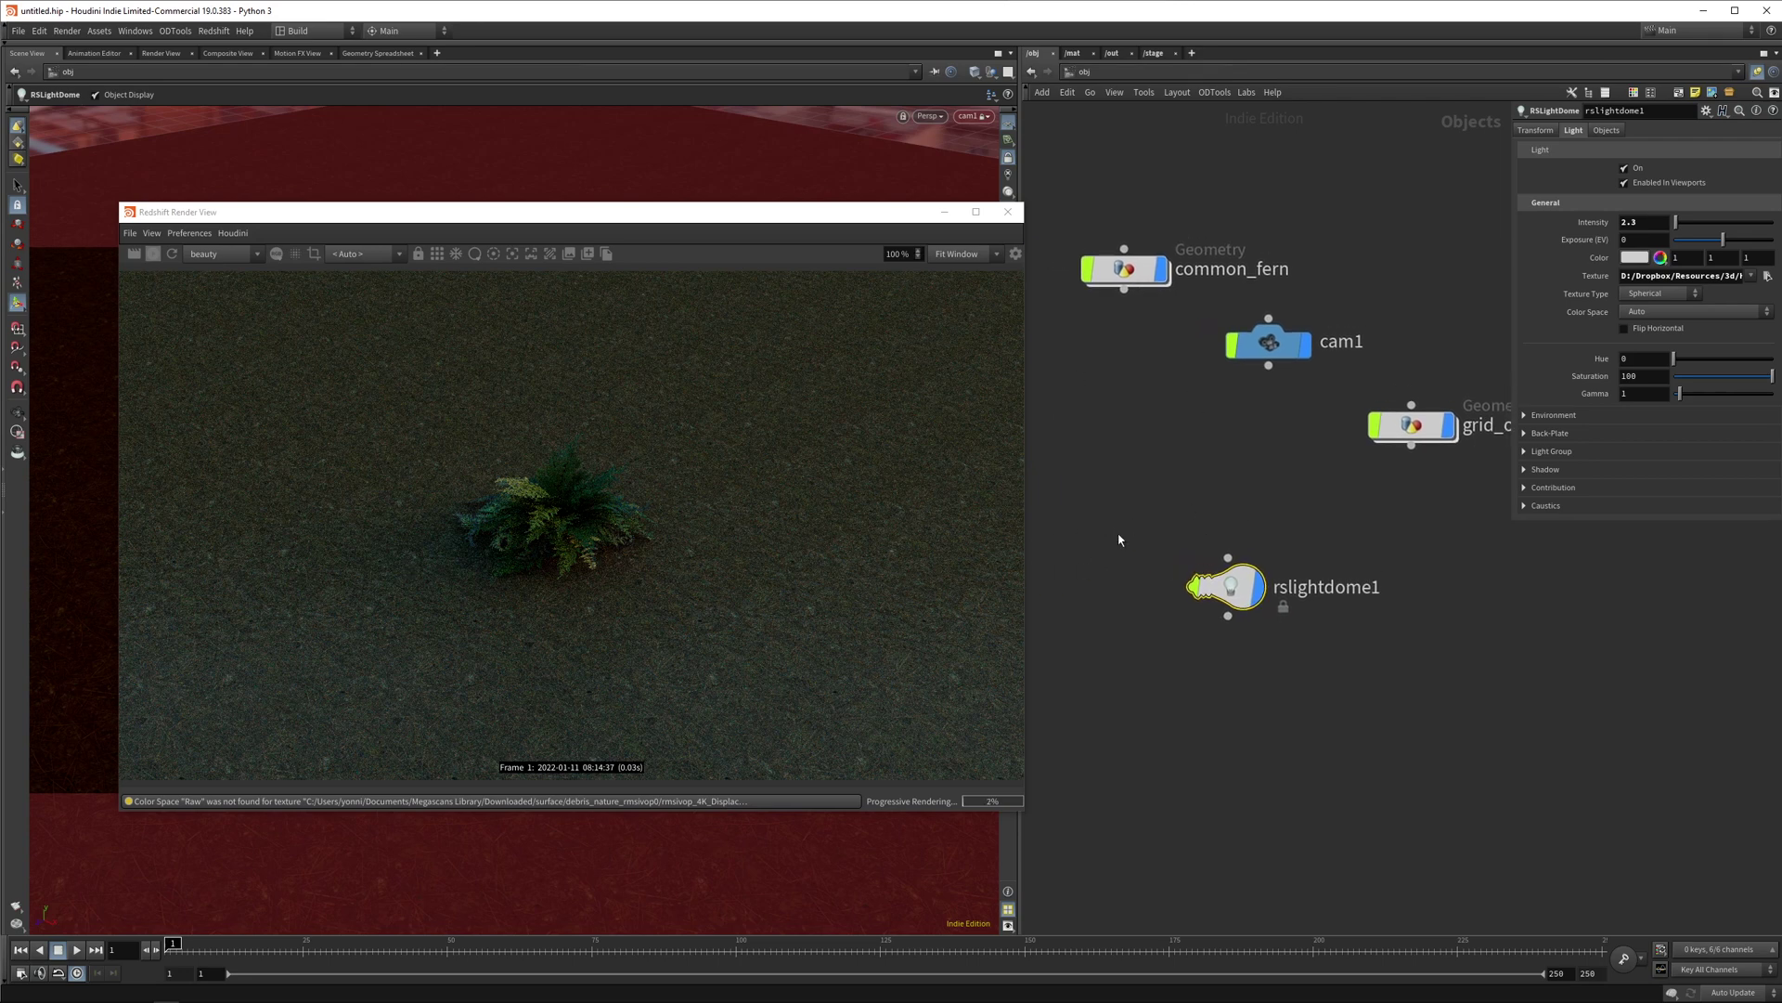
{"action": "left_click", "coordinate": [1008, 212]}
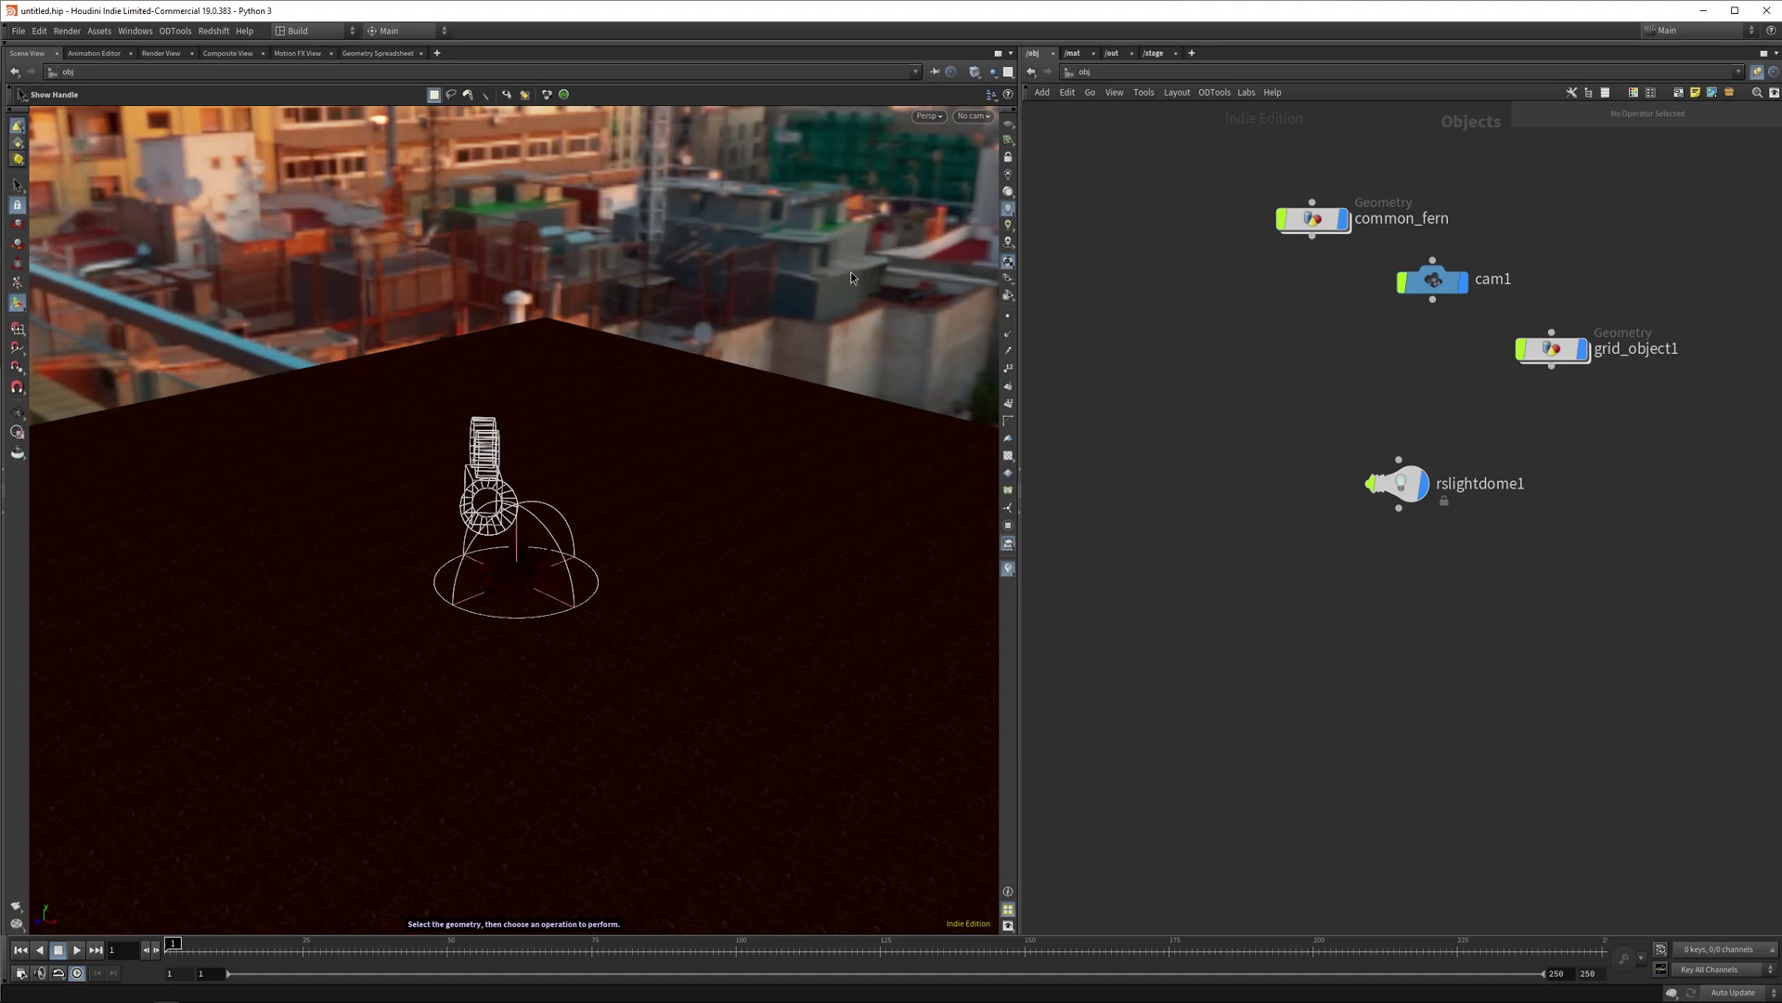
- Open the OD Reference Manager and widen its window to show the full reference list
{"action": "left_click", "coordinate": [174, 30]}
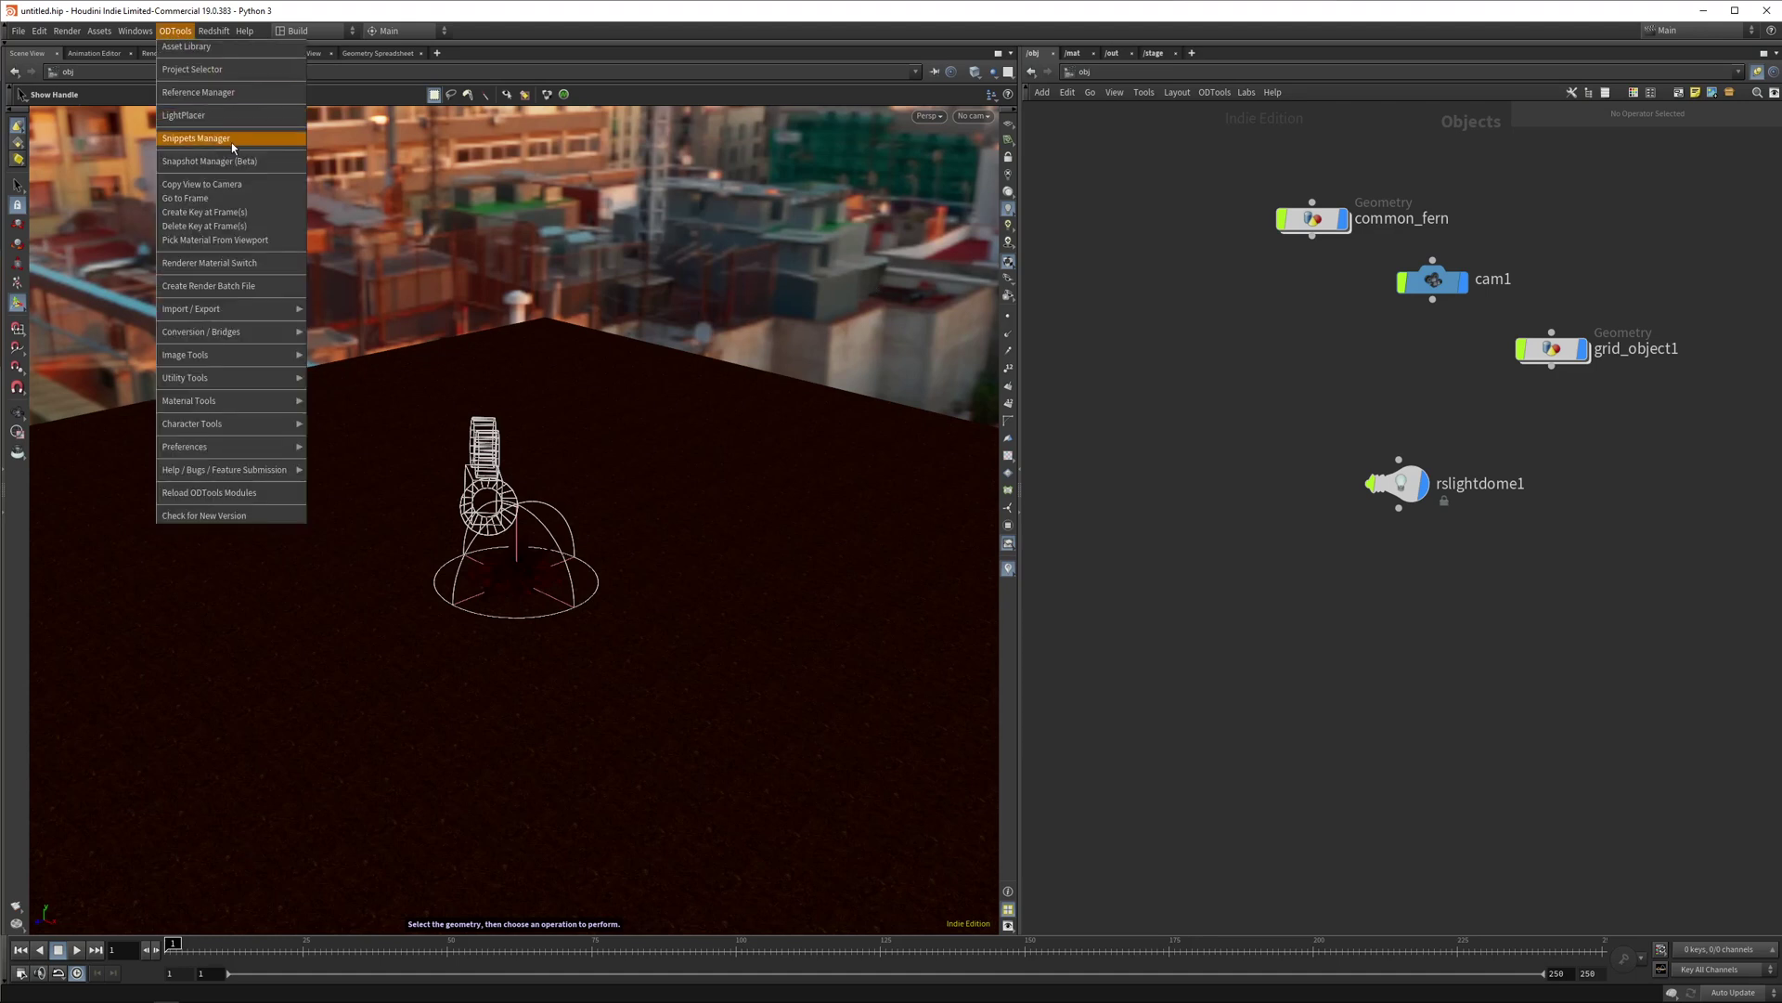
{"action": "left_click", "coordinate": [202, 93]}
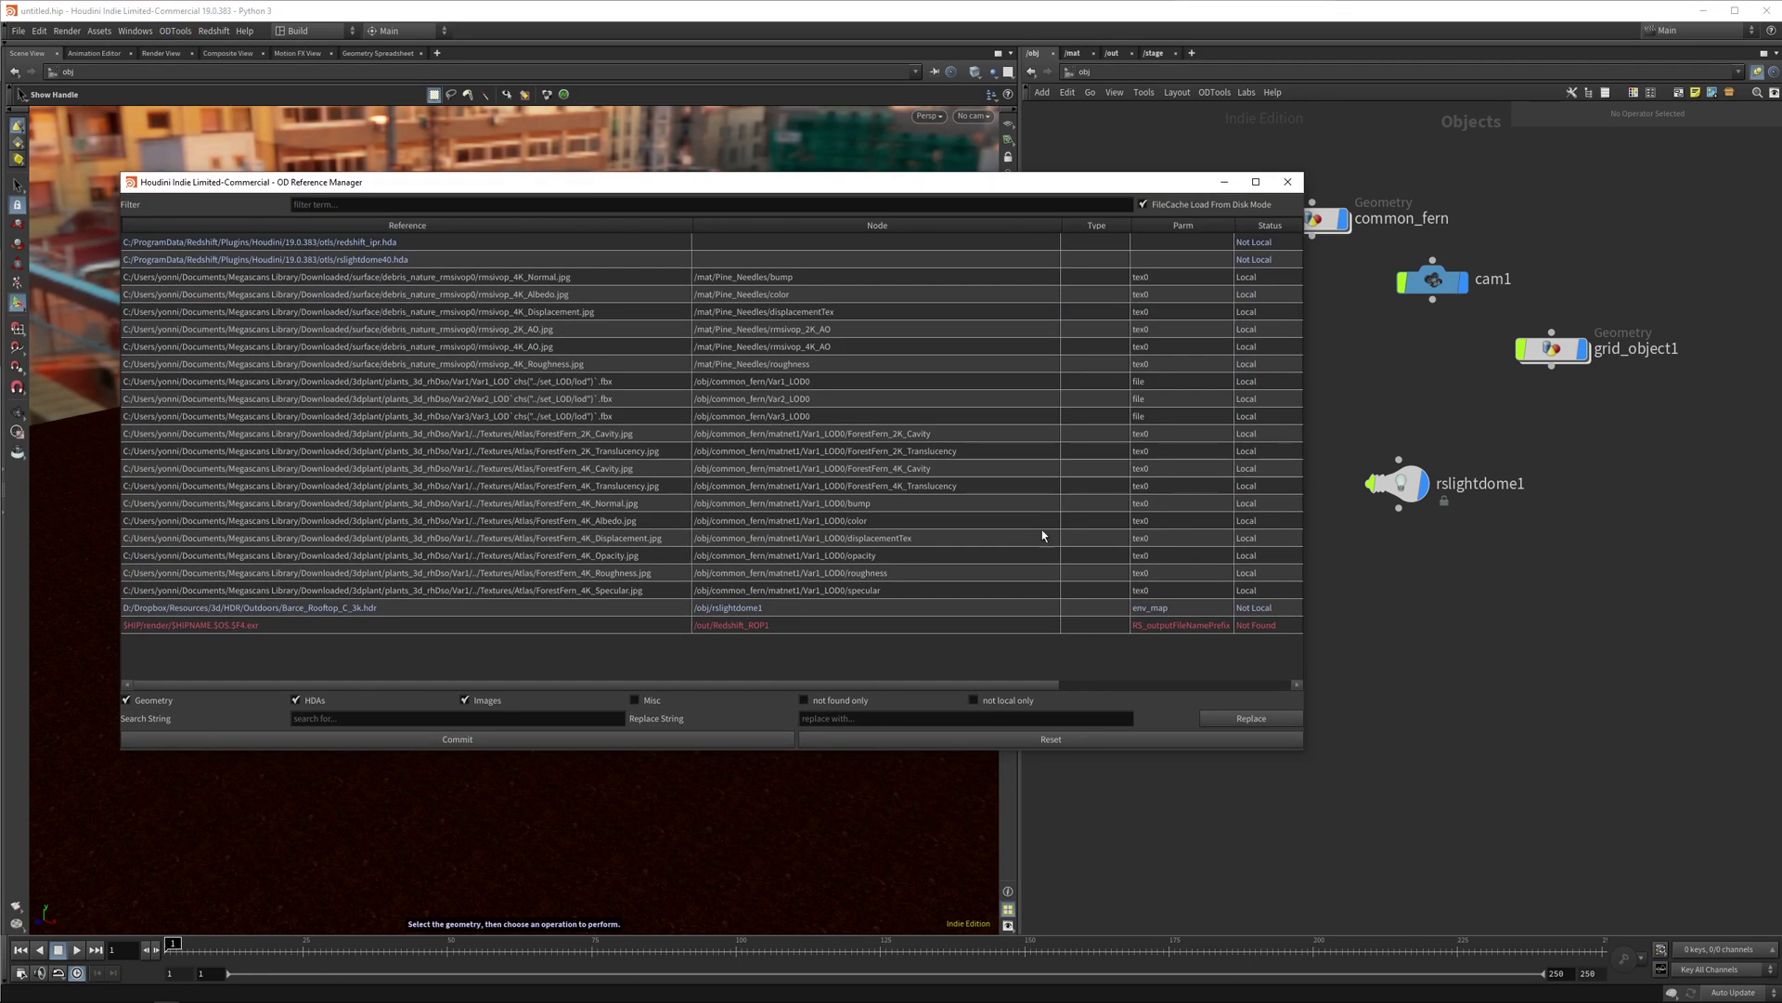
{"action": "left_click_drag", "start_coordinate": [1304, 547], "coordinate": [1654, 517]}
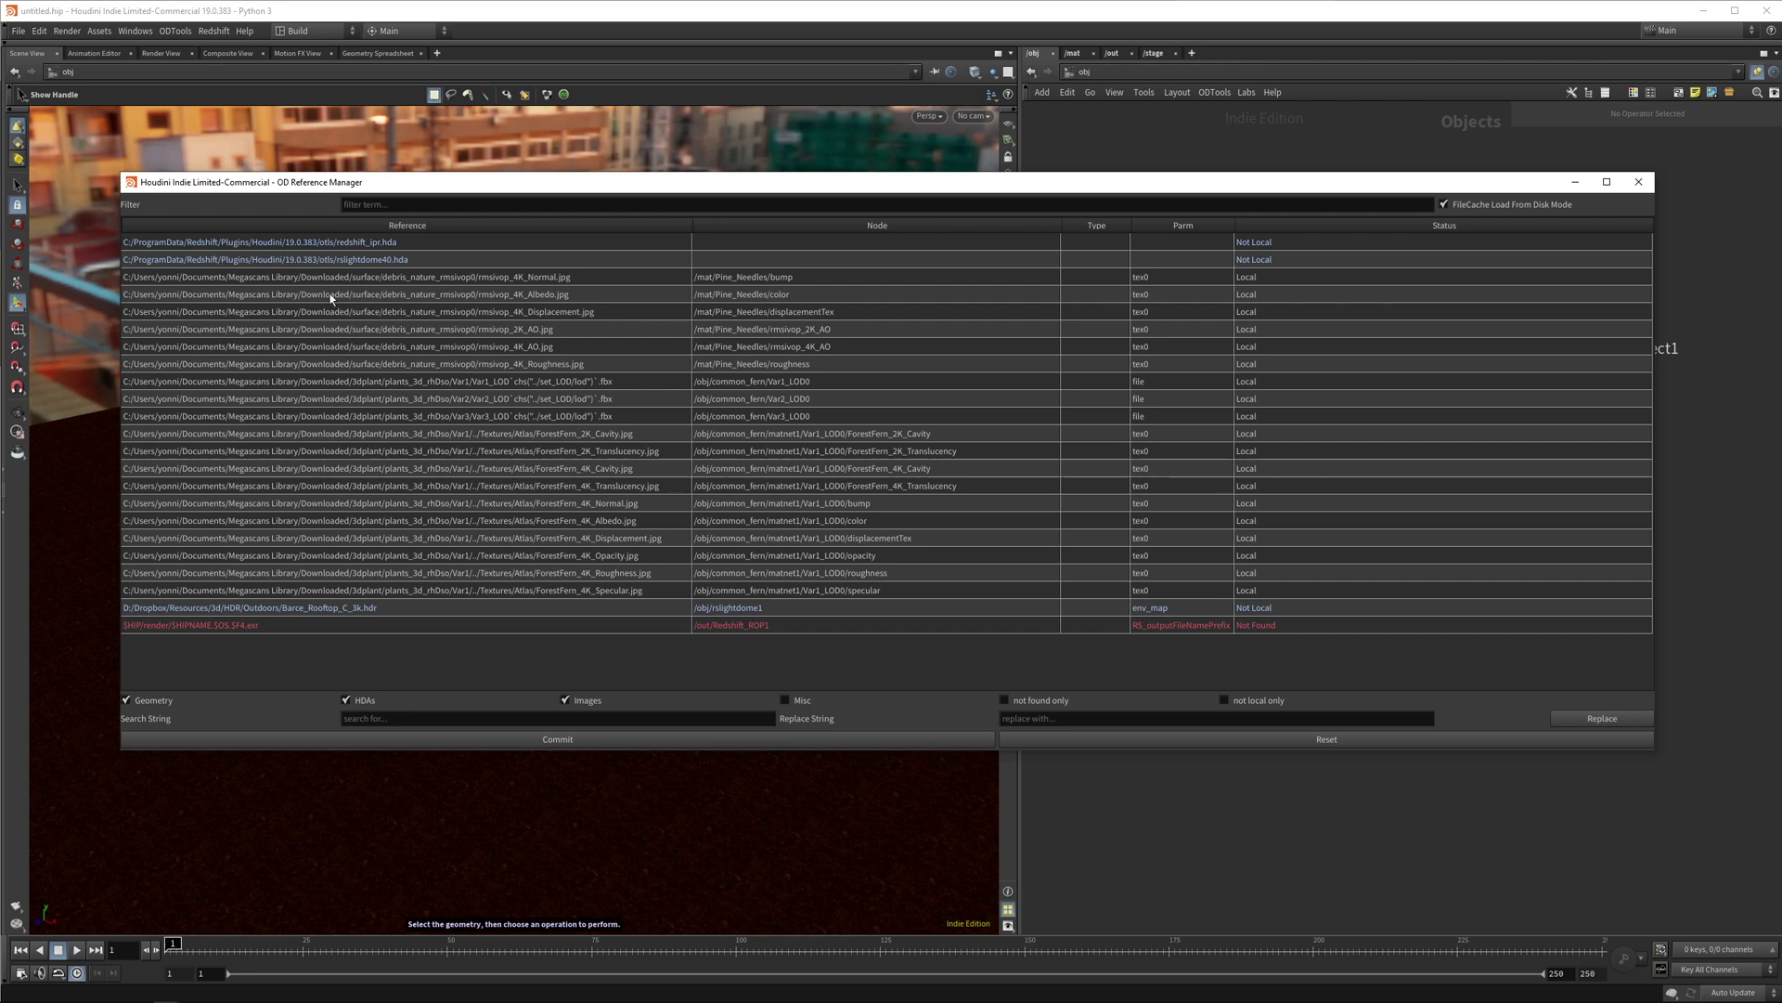
- Localize the rmsivop_4K_Albedo.jpg reference to $HIP with the Image context type, then close the Reference Manager
{"action": "left_click", "coordinate": [422, 275]}
{"action": "right_click", "coordinate": [428, 281]}
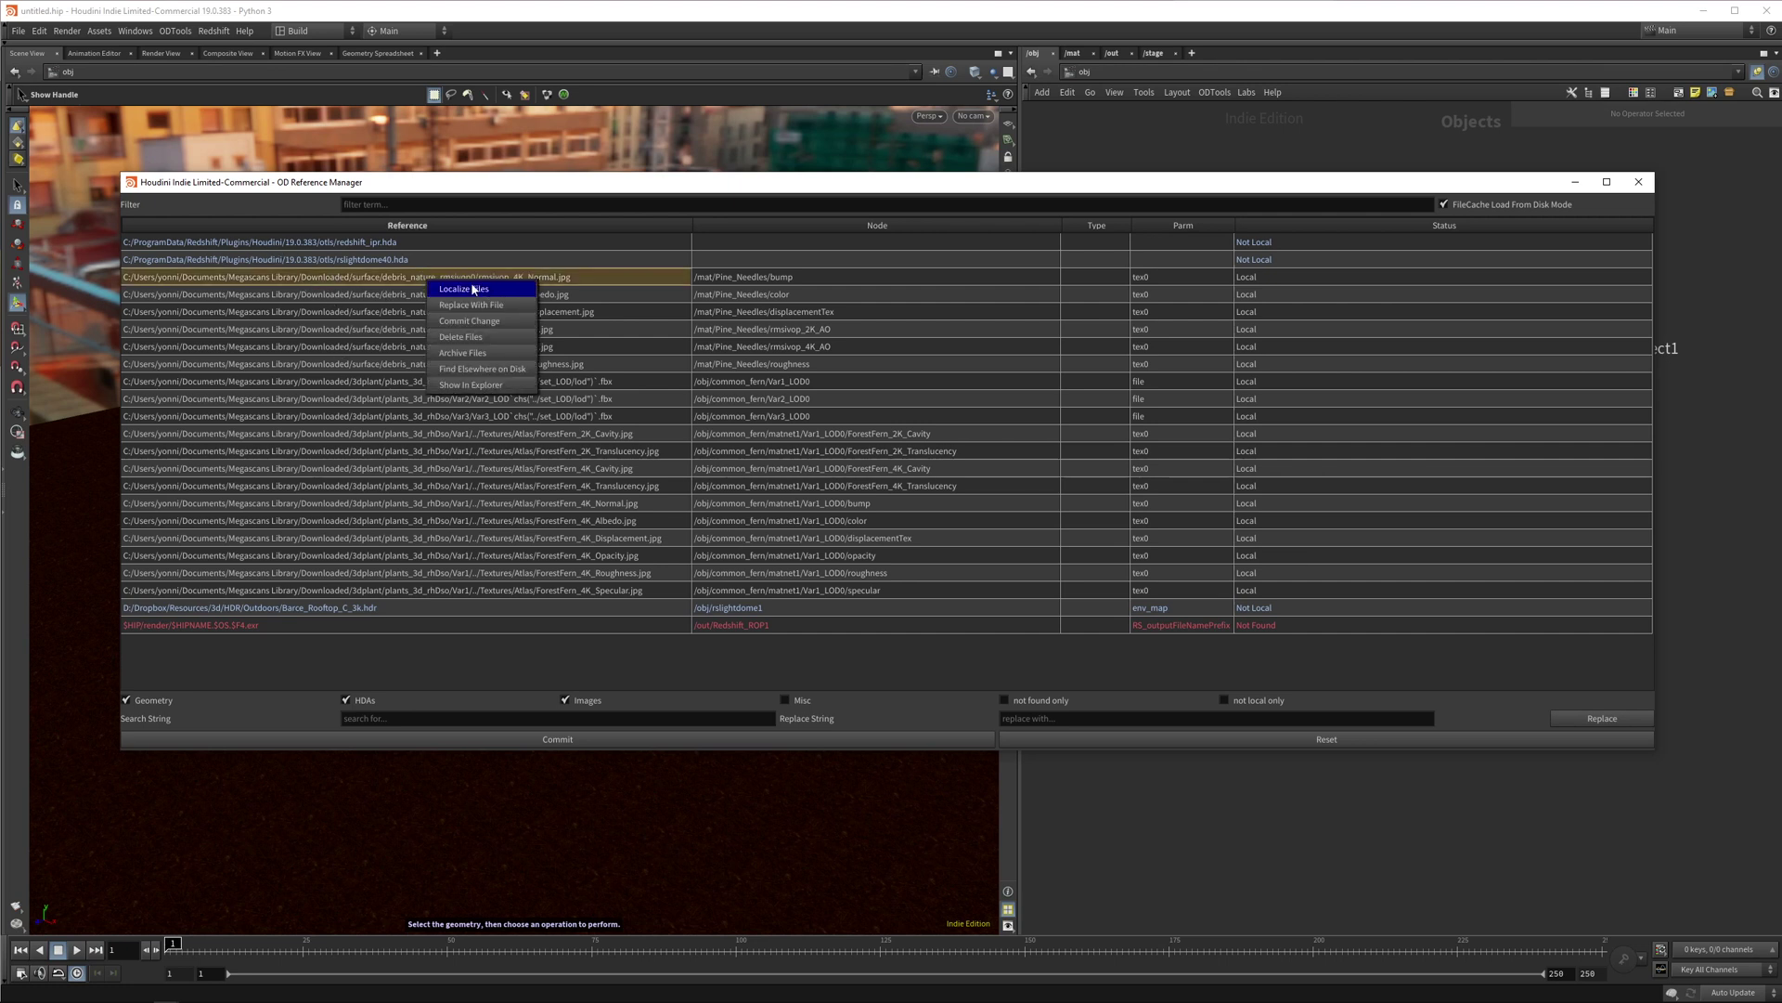
{"action": "left_click", "coordinate": [500, 290]}
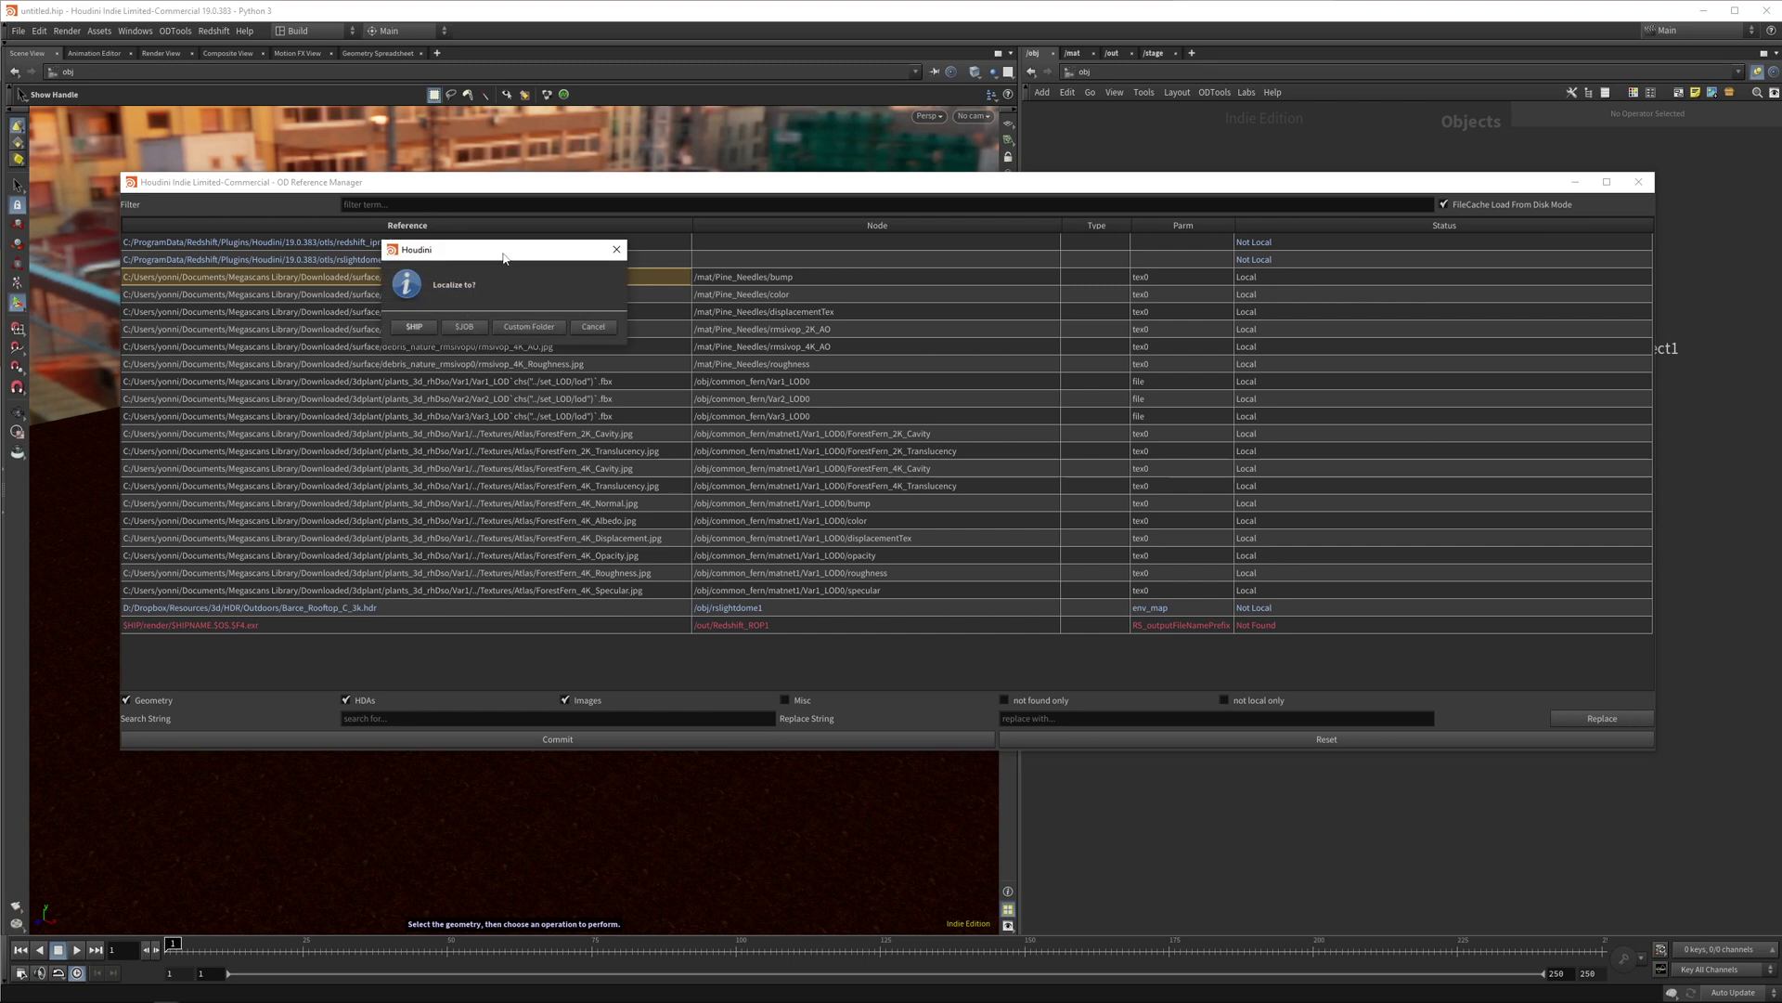
{"action": "left_click_drag", "start_coordinate": [505, 257], "coordinate": [570, 286]}
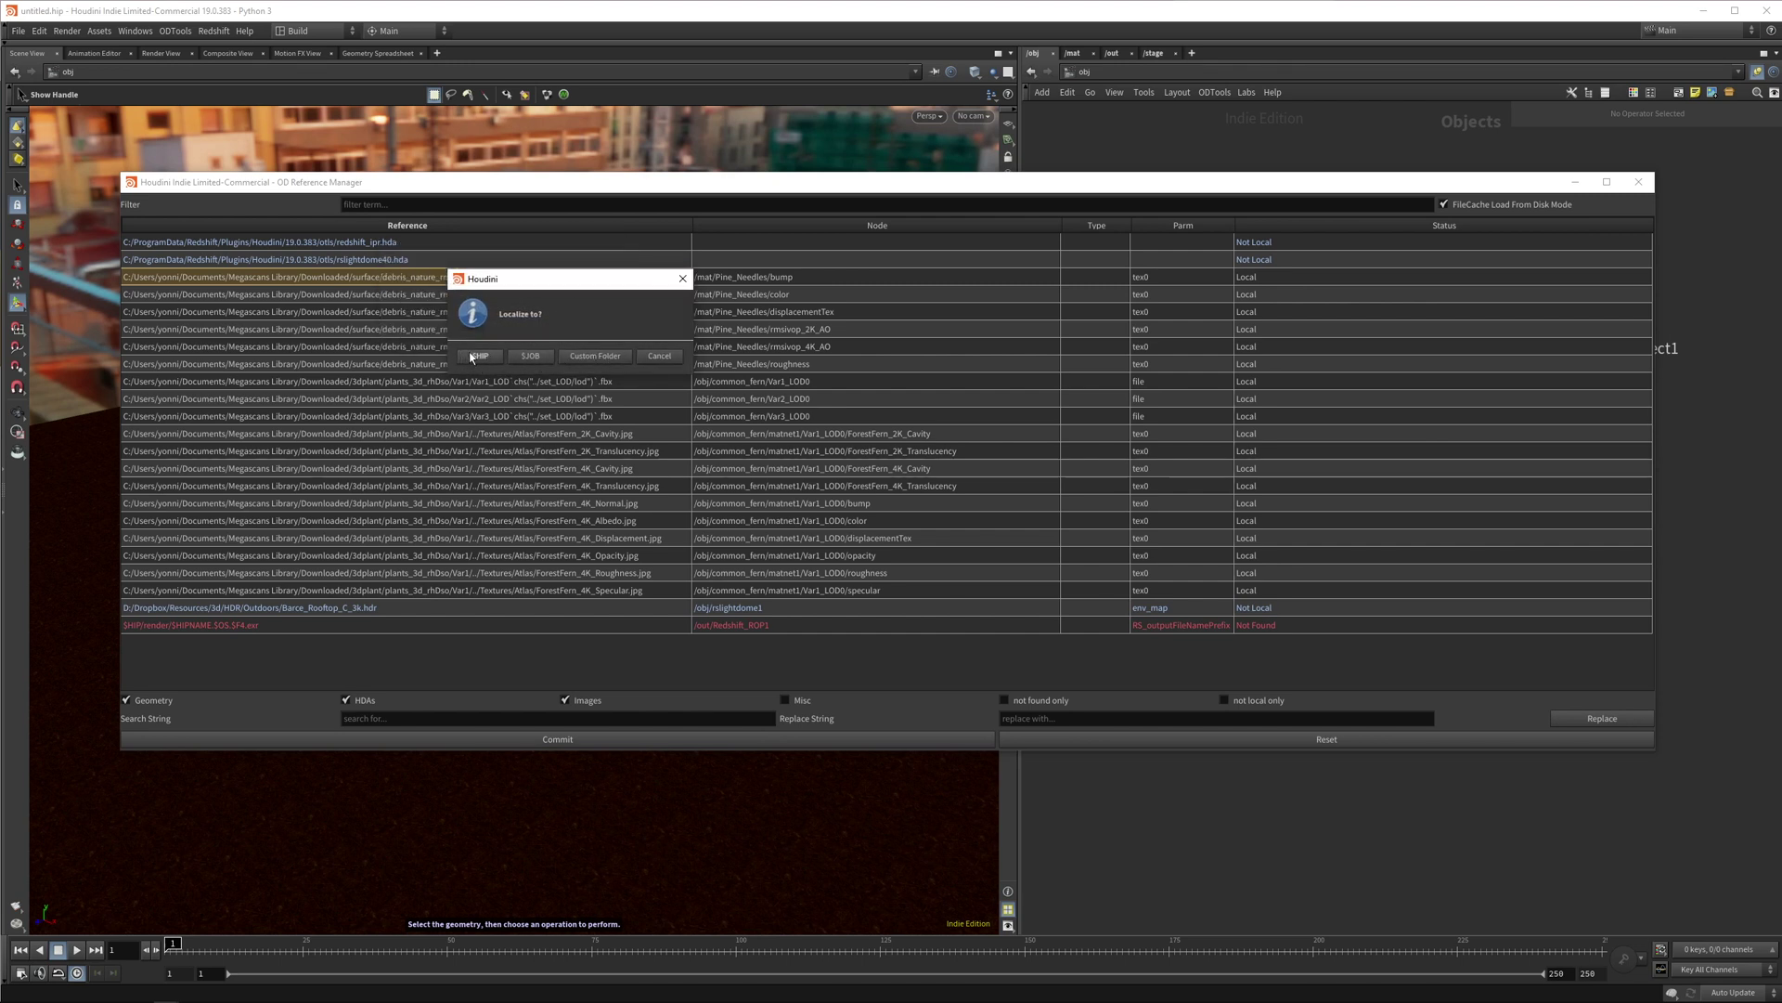
{"action": "left_click", "coordinate": [476, 357]}
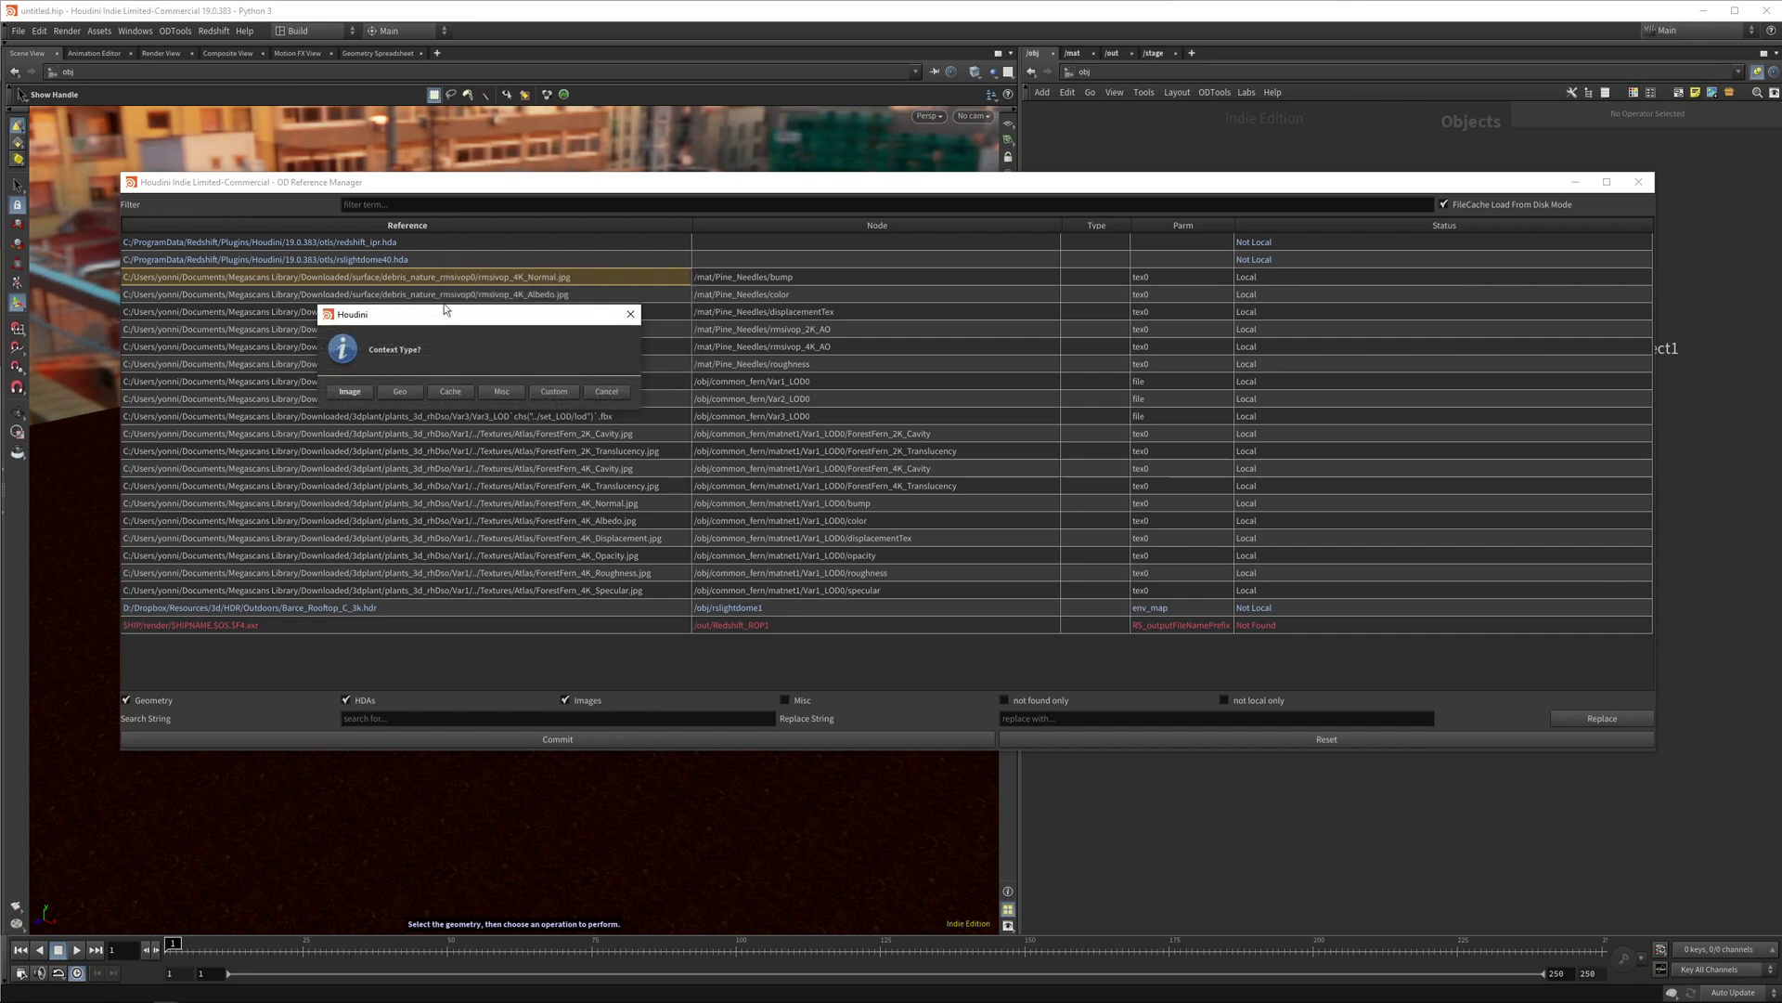
{"action": "left_click_drag", "start_coordinate": [445, 303], "coordinate": [502, 321]}
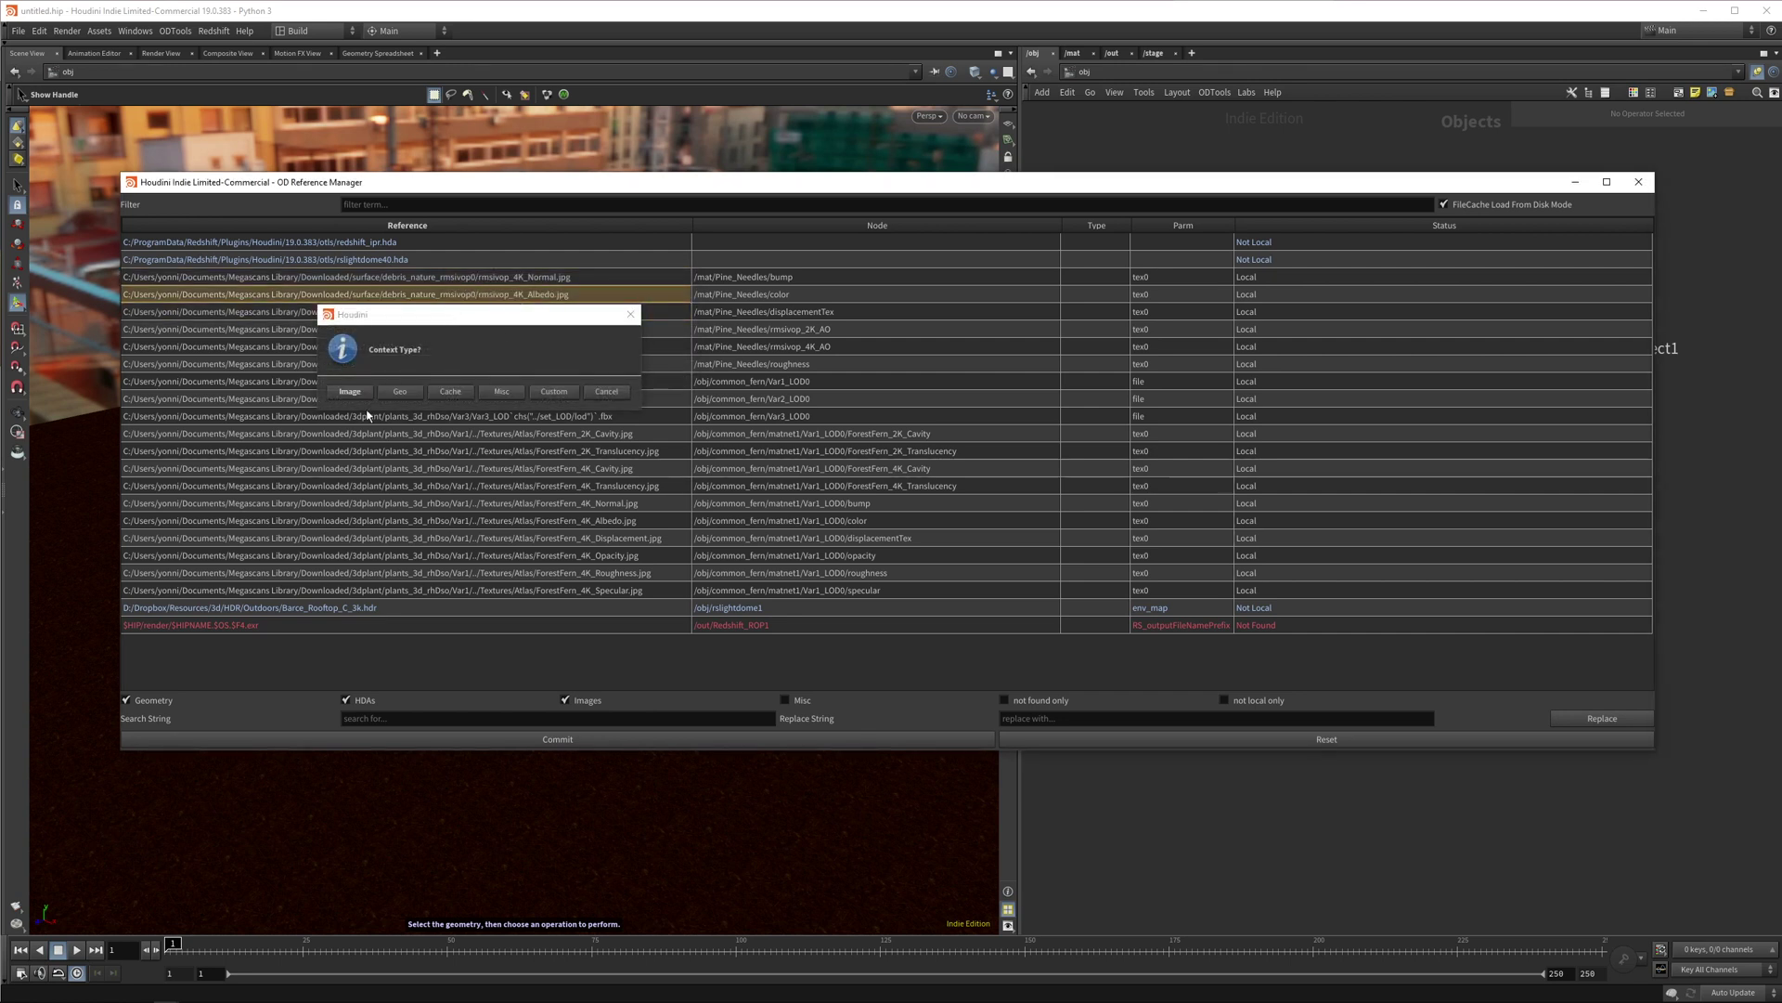
{"action": "left_click", "coordinate": [350, 391]}
{"action": "left_click", "coordinate": [663, 291]}
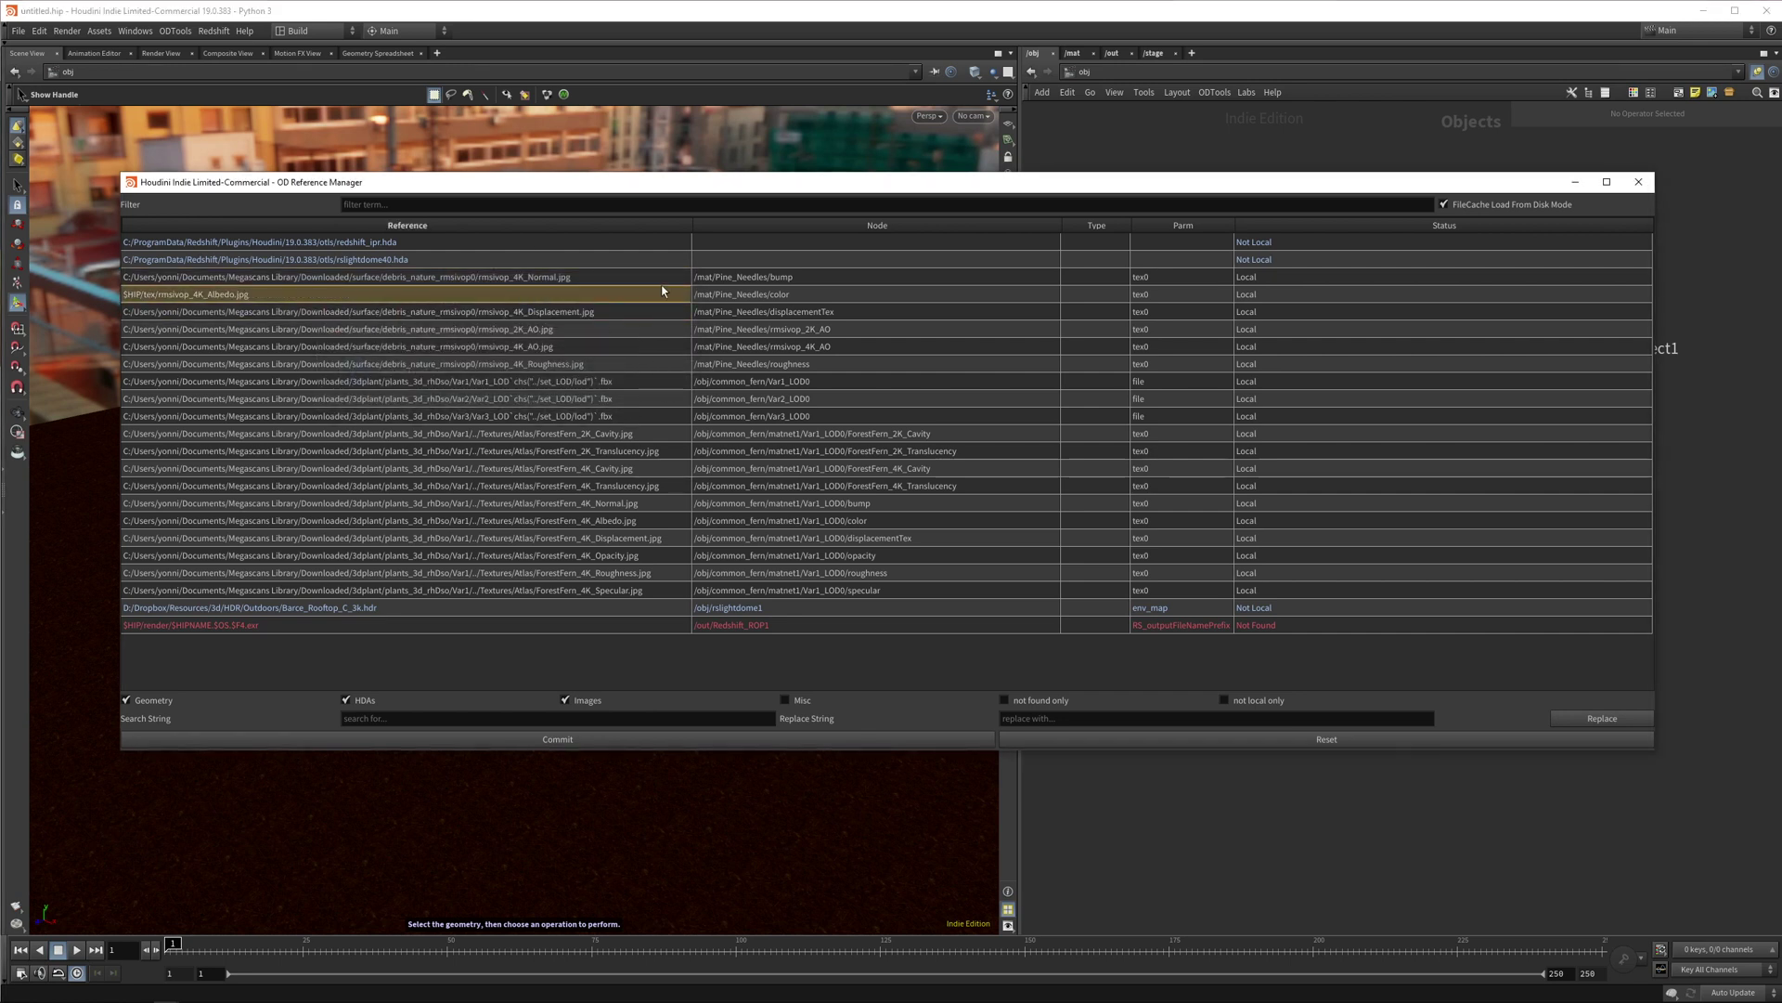
{"action": "left_click", "coordinate": [835, 295]}
{"action": "left_click", "coordinate": [173, 295]}
{"action": "left_click", "coordinate": [1638, 182]}
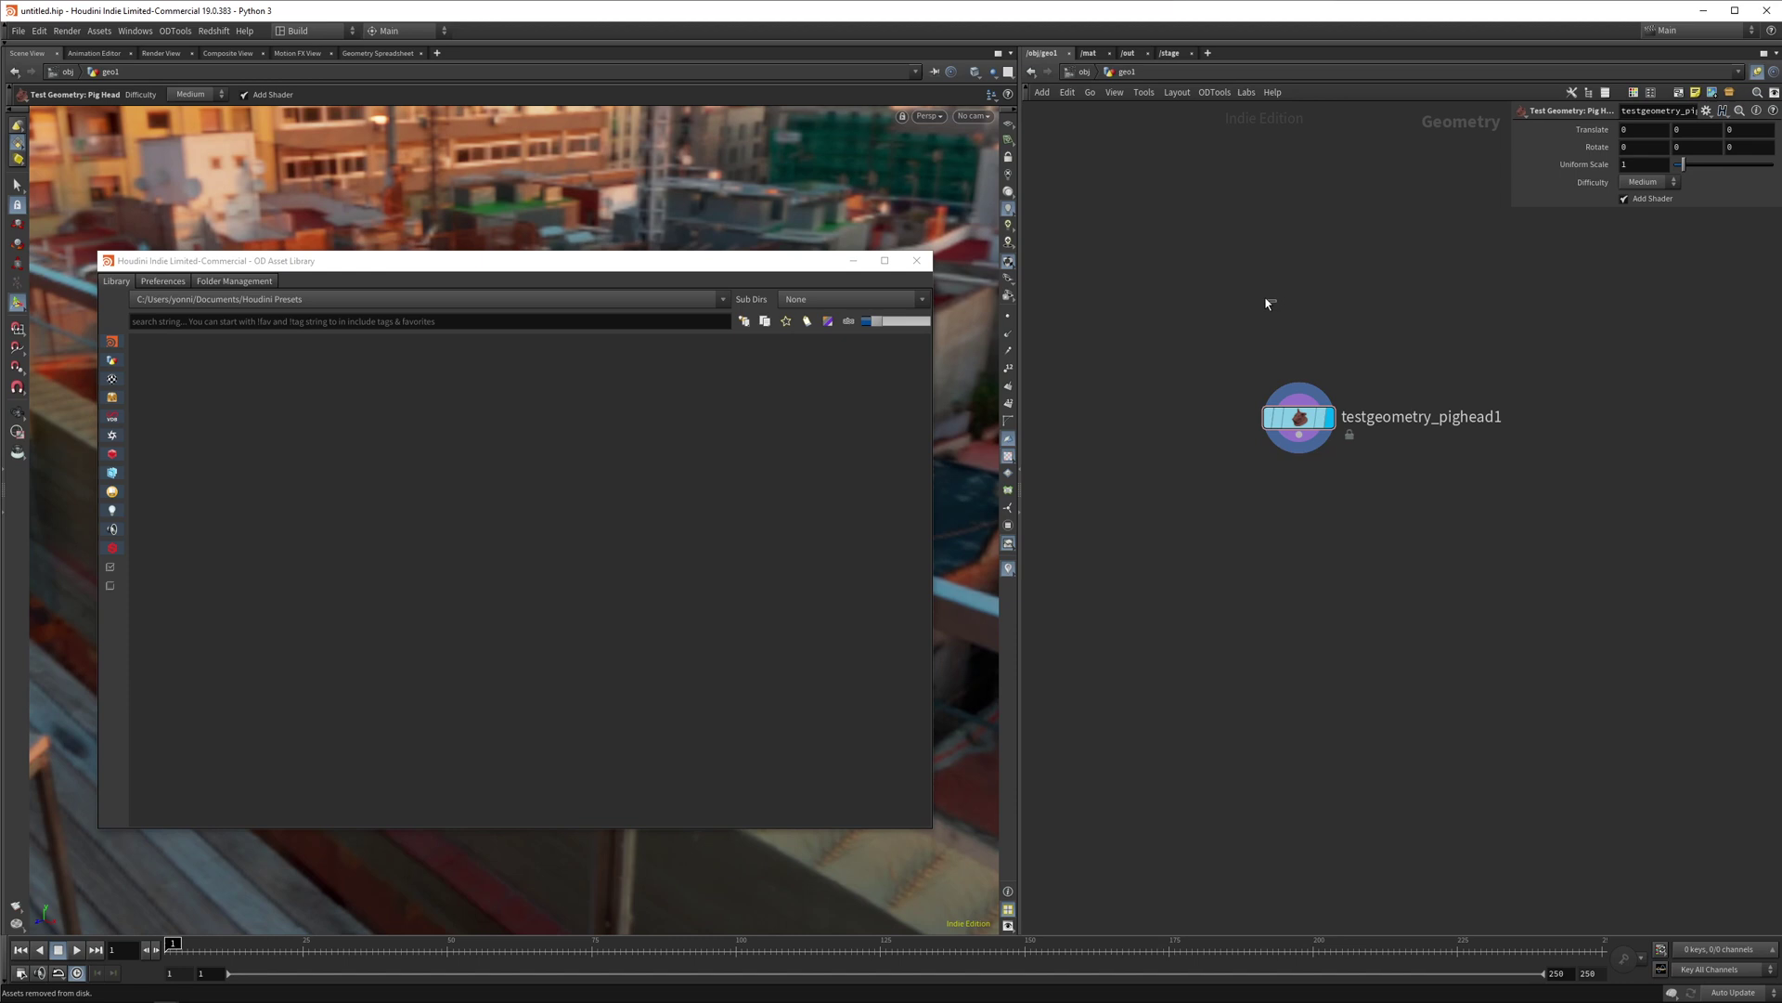
- Add a Remesh node below testgeometry_pighead1 and move the asset library window down to uncover the viewport geometry
{"action": "left_click_drag", "start_coordinate": [1304, 407], "coordinate": [1249, 327]}
{"action": "key", "text": "Tab"}
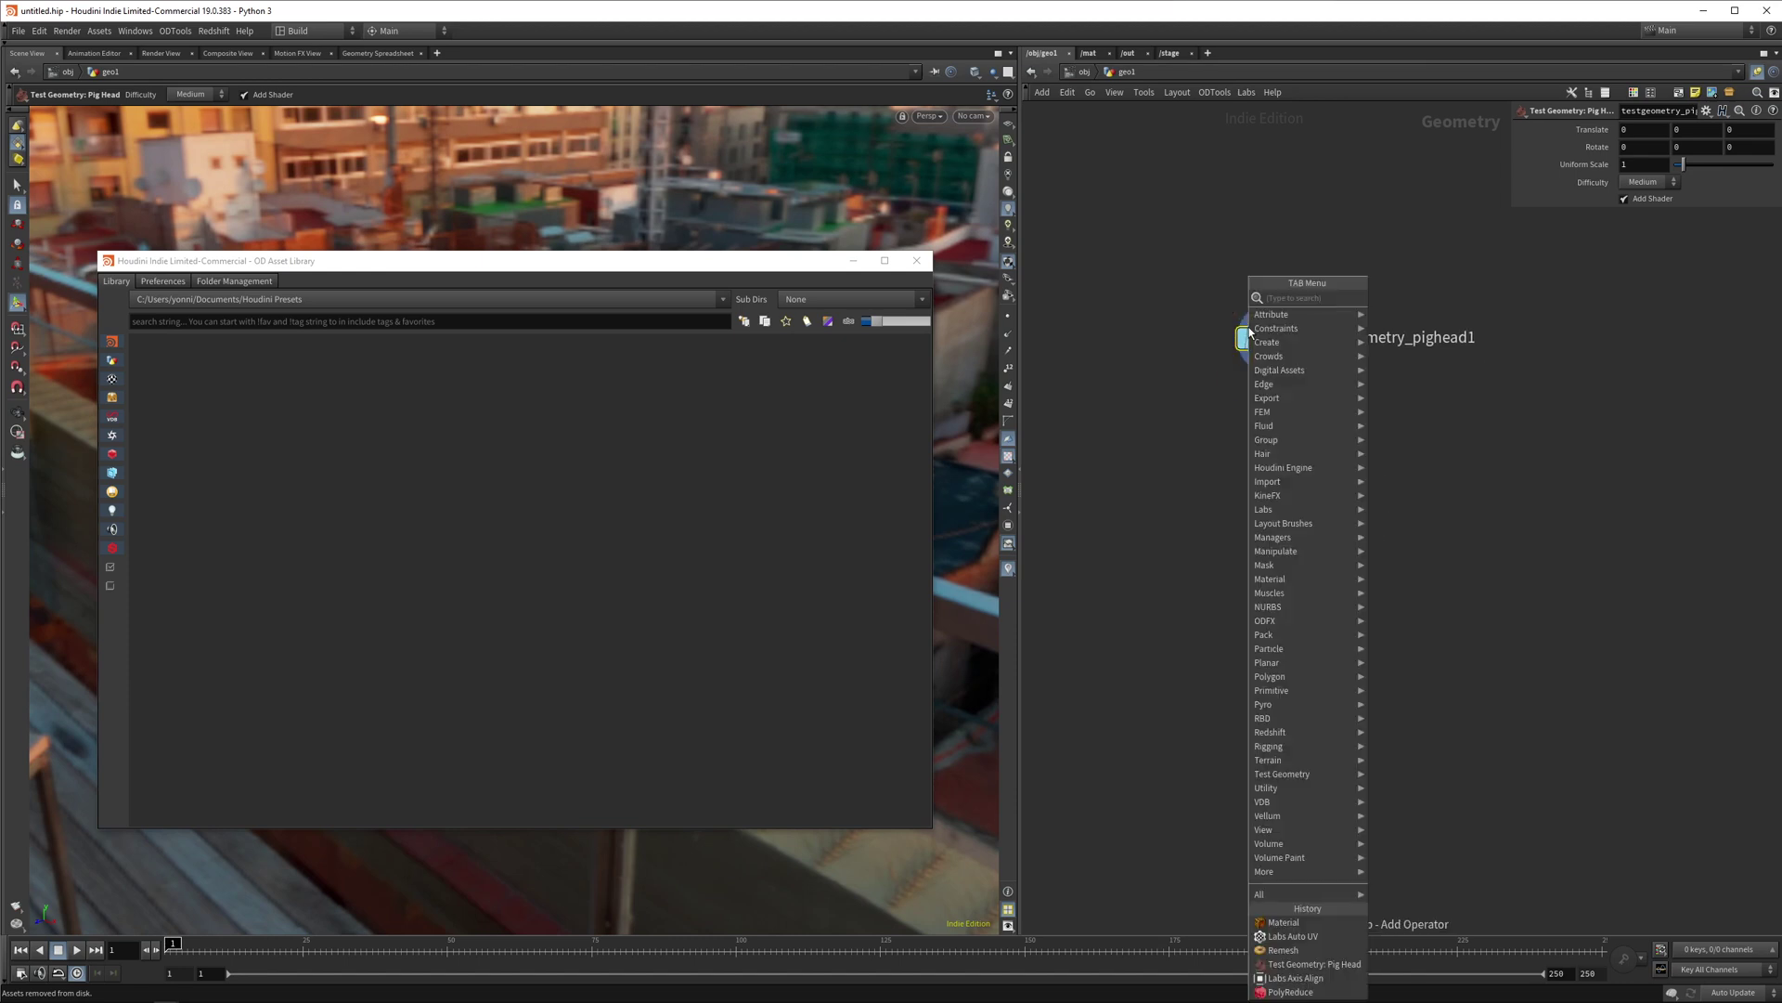
{"action": "type", "text": "remesh"}
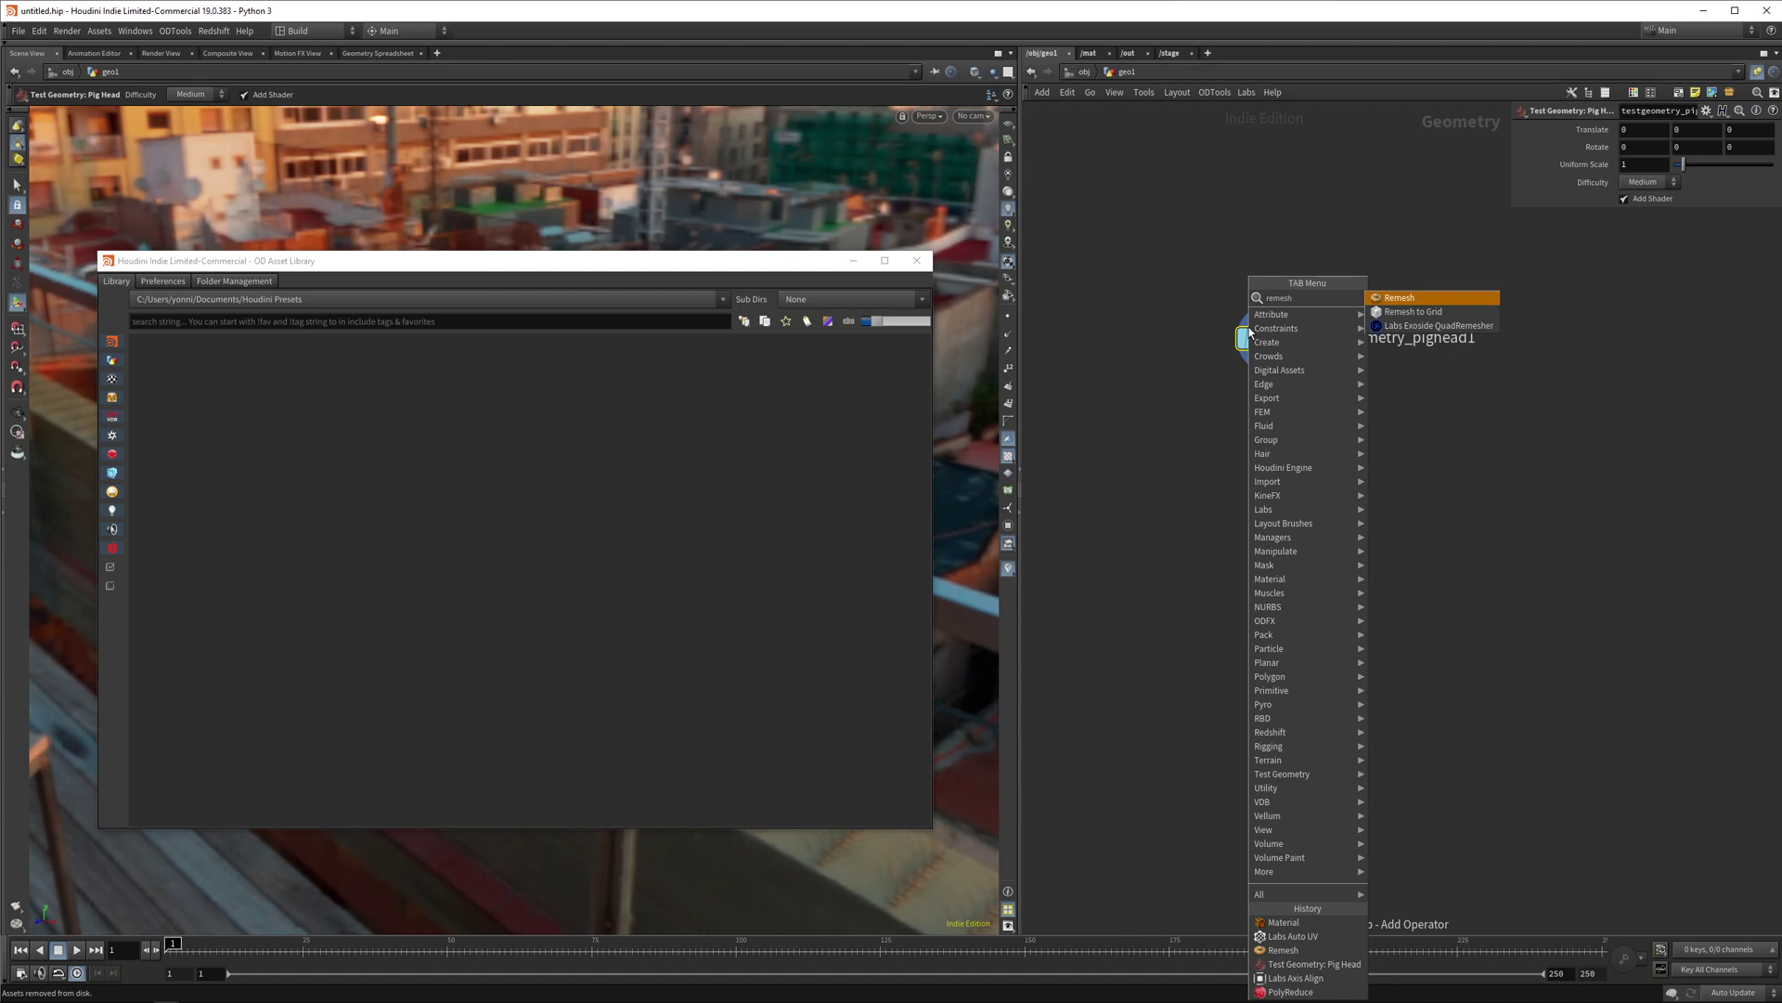
{"action": "key", "text": "Return"}
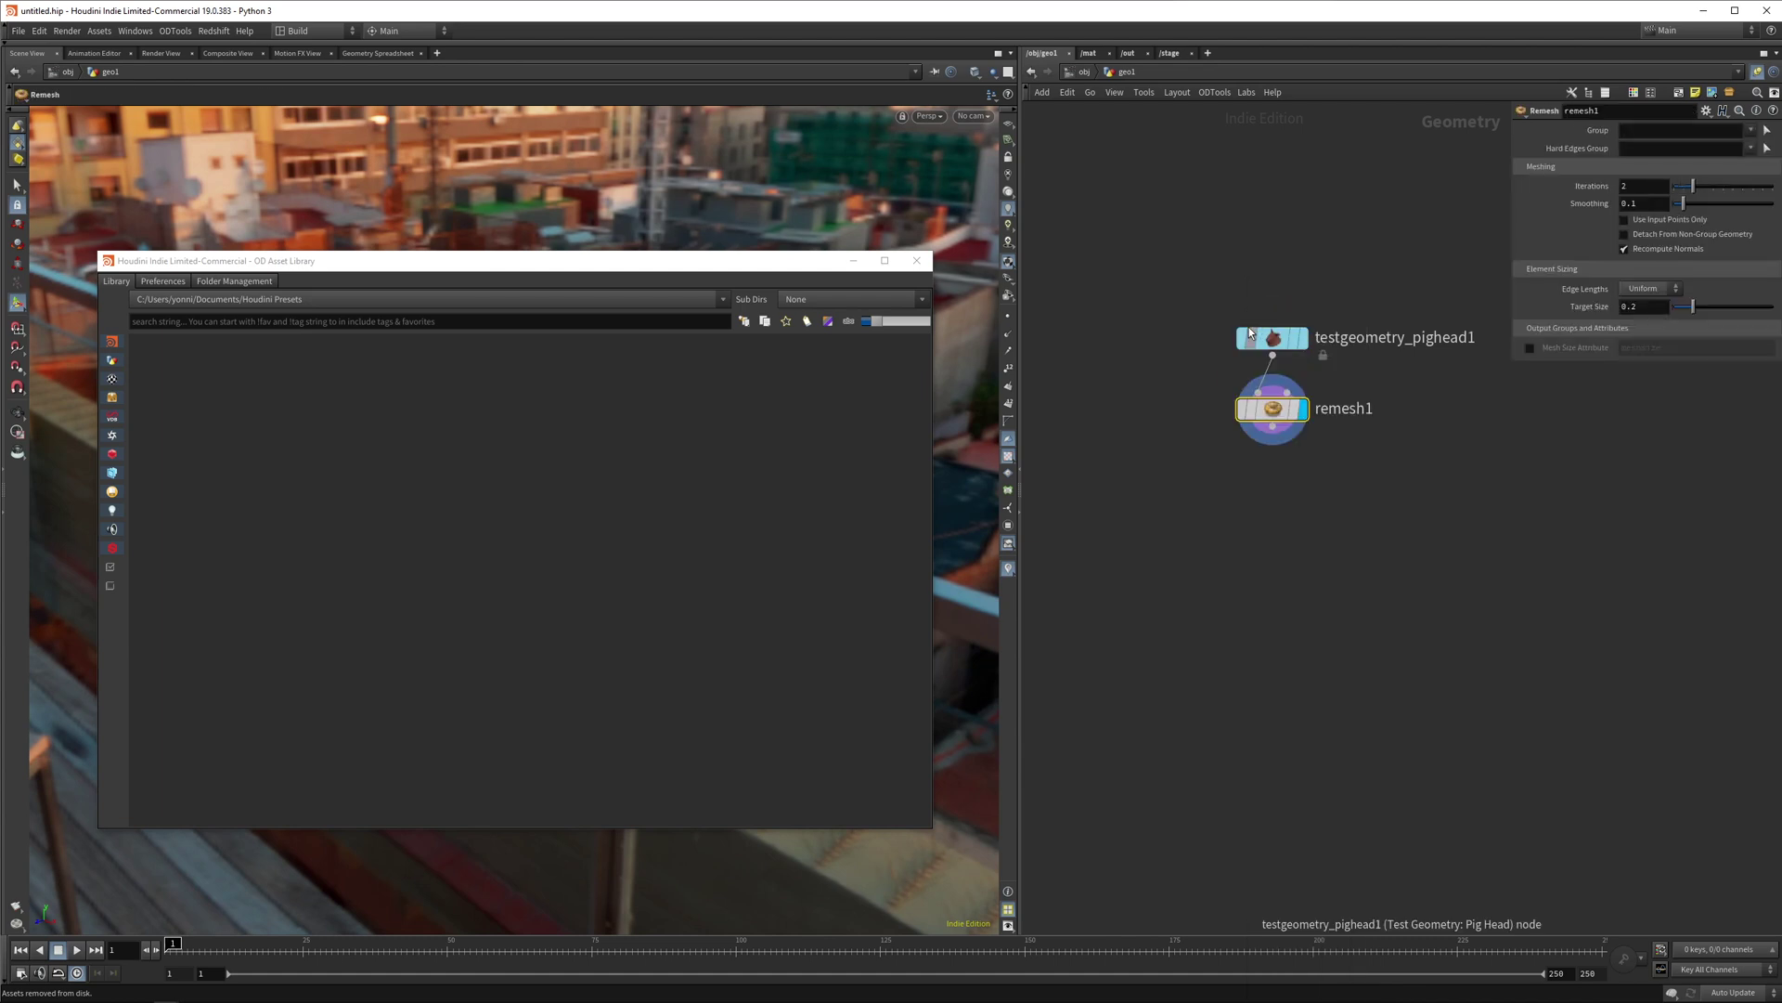
{"action": "left_click_drag", "start_coordinate": [668, 269], "coordinate": [648, 813]}
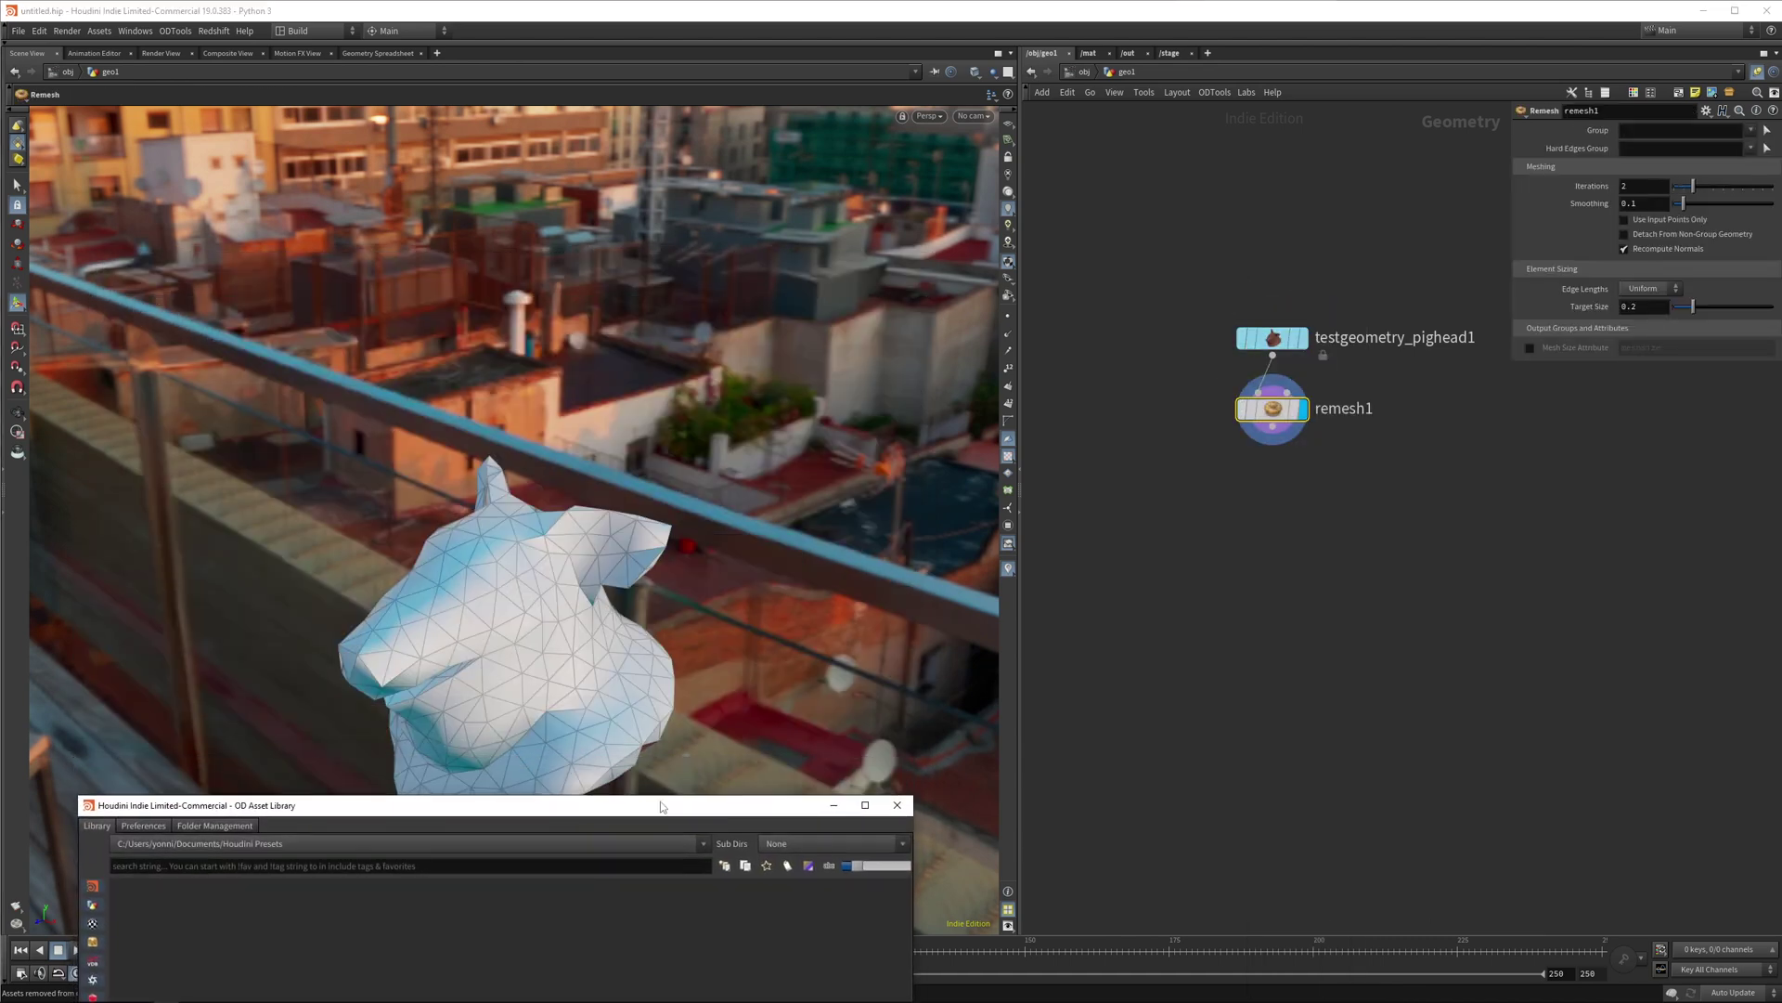
- Append a Labs Auto UV node and a Material node after the Remesh node
{"action": "key", "text": "Tab"}
{"action": "type", "text": "auto"}
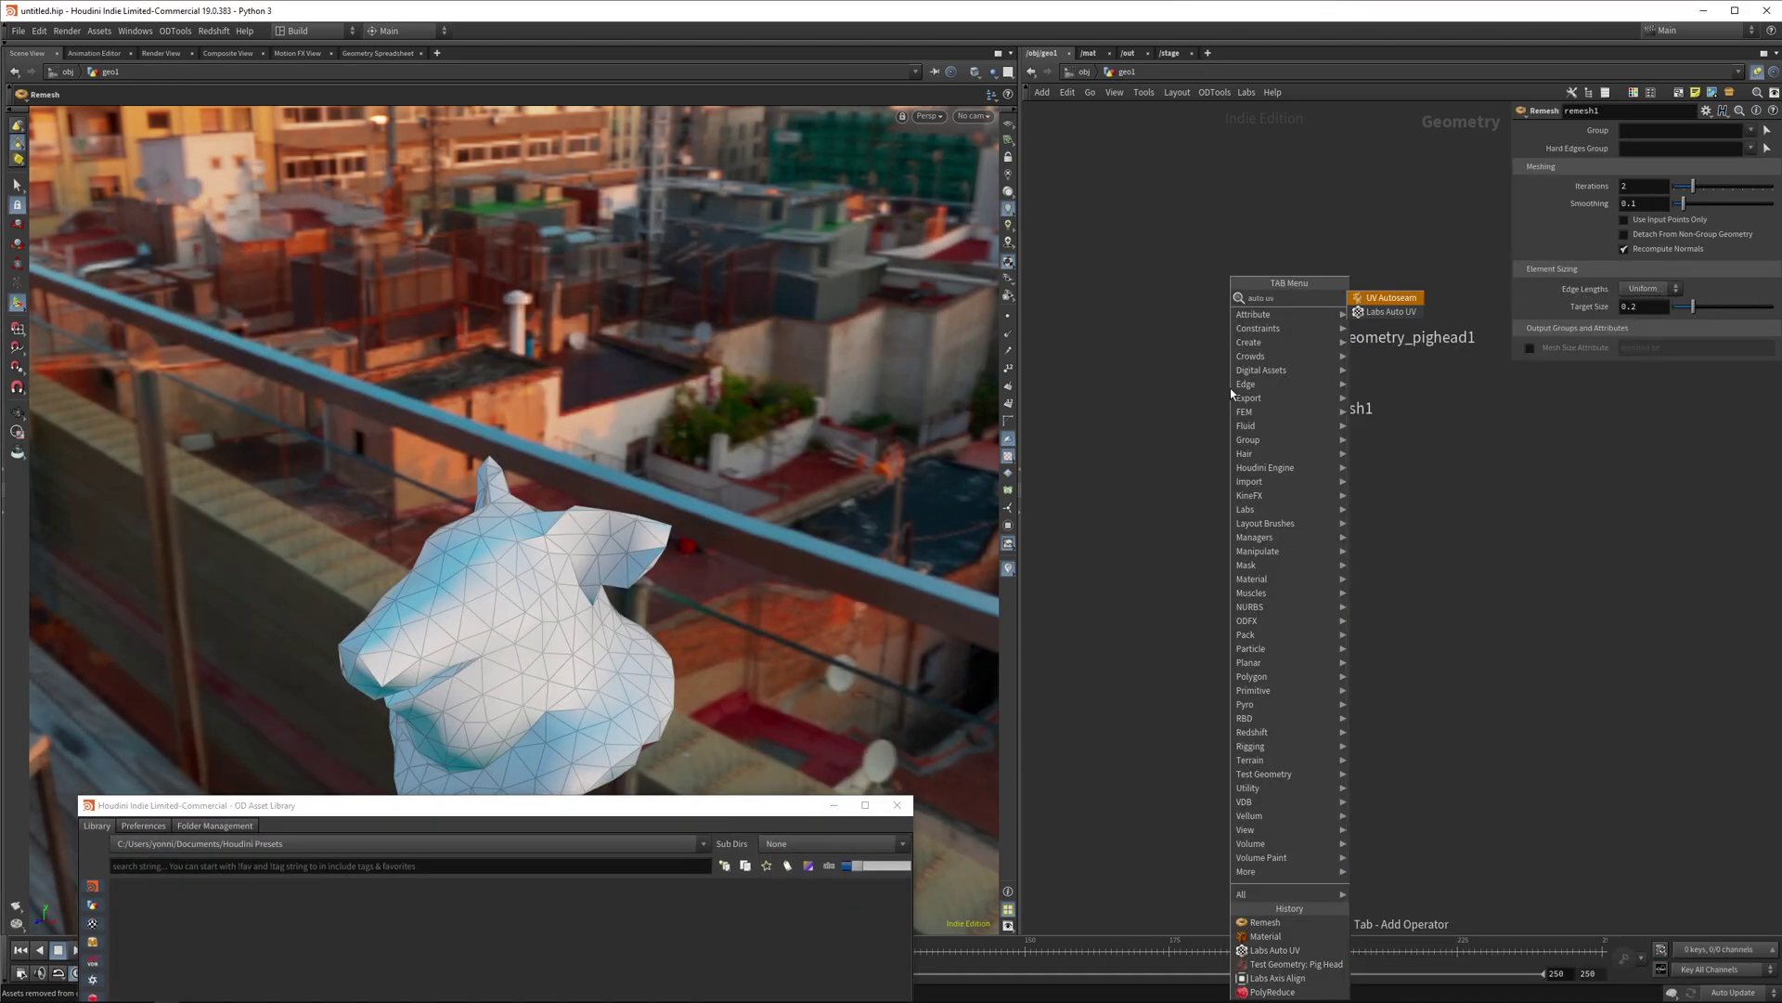
{"action": "key", "text": "Down"}
{"action": "key", "text": "Return"}
{"action": "key", "text": "Tab"}
{"action": "type", "text": "mat"}
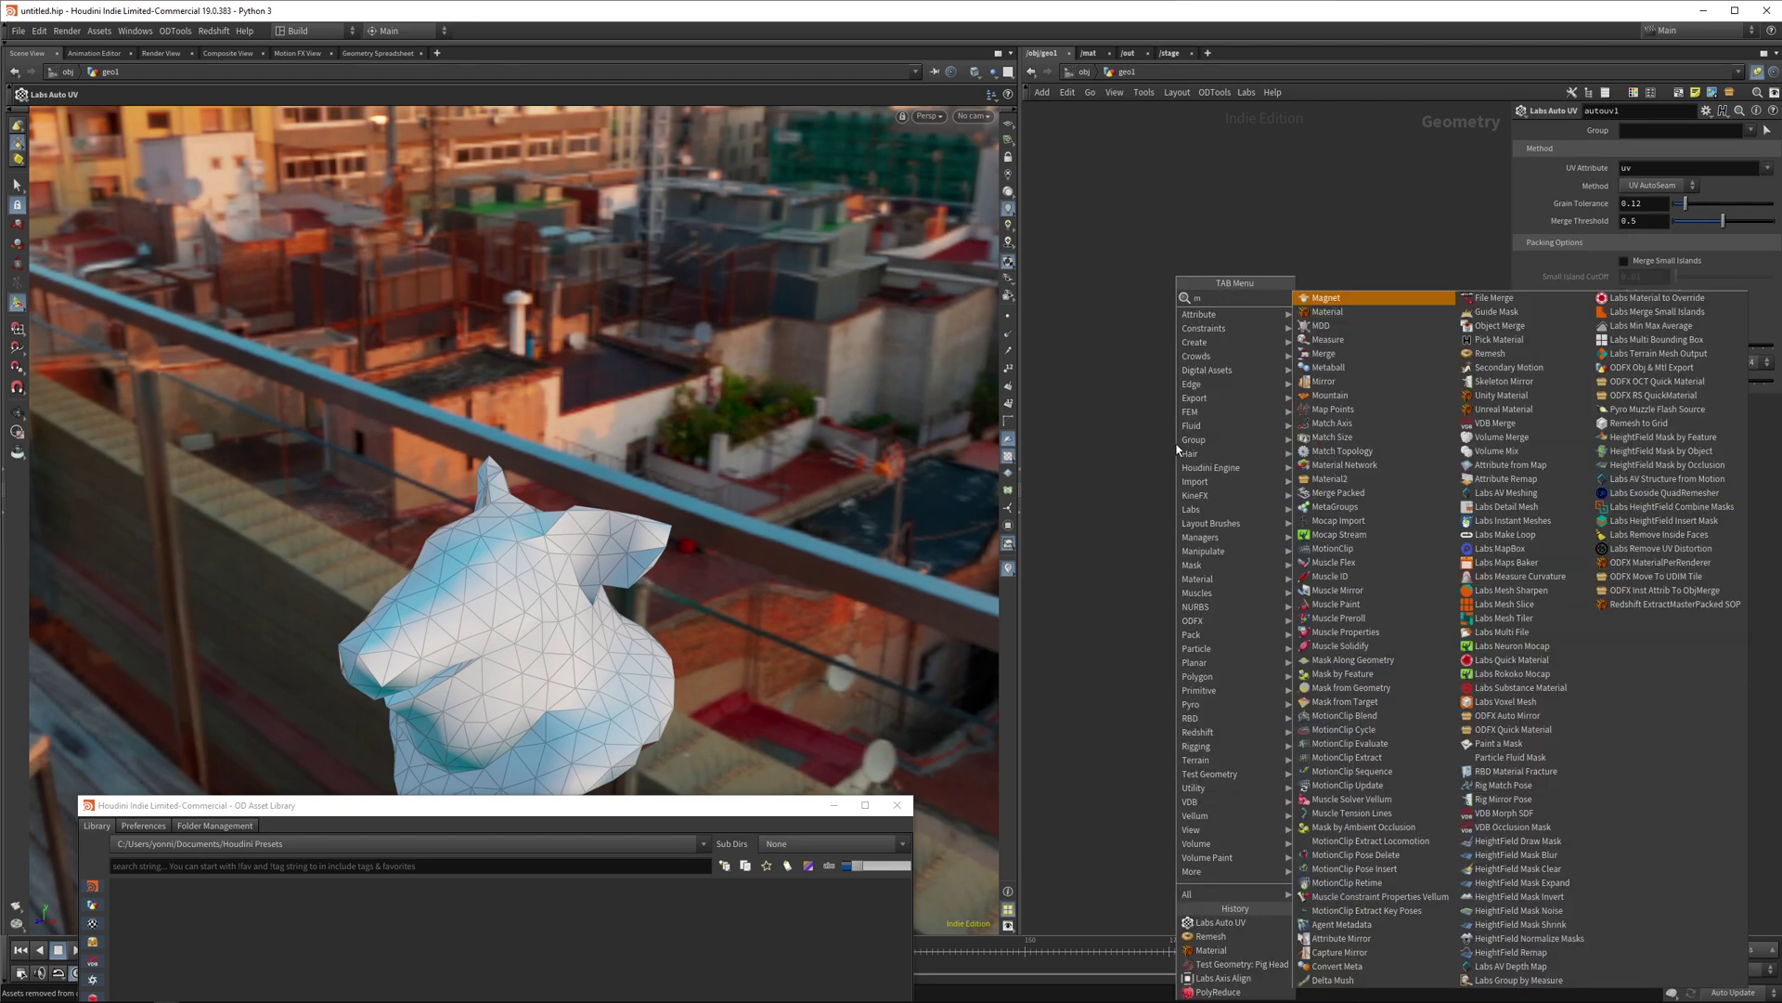
{"action": "key", "text": "Return"}
- Append a Null node after the Material node and rename it OUT_OBJECT
{"action": "key", "text": "Tab"}
{"action": "type", "text": "null"}
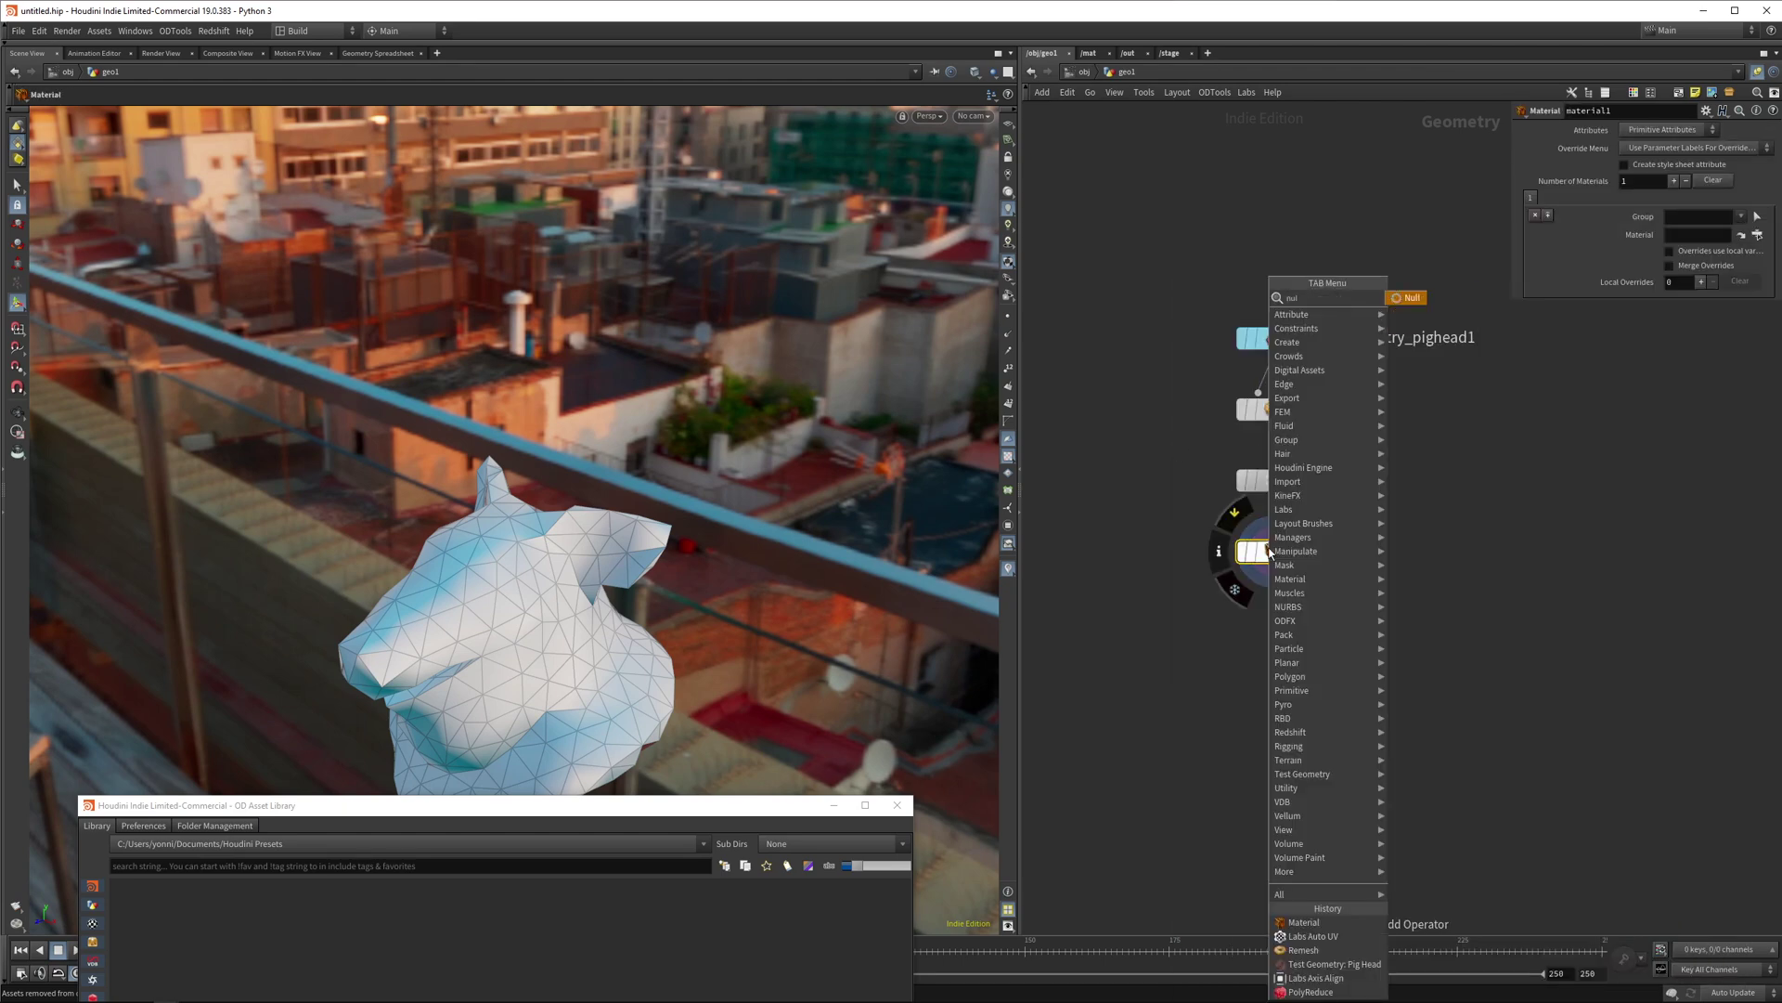
{"action": "key", "text": "Return"}
{"action": "double_click", "coordinate": [1319, 628]}
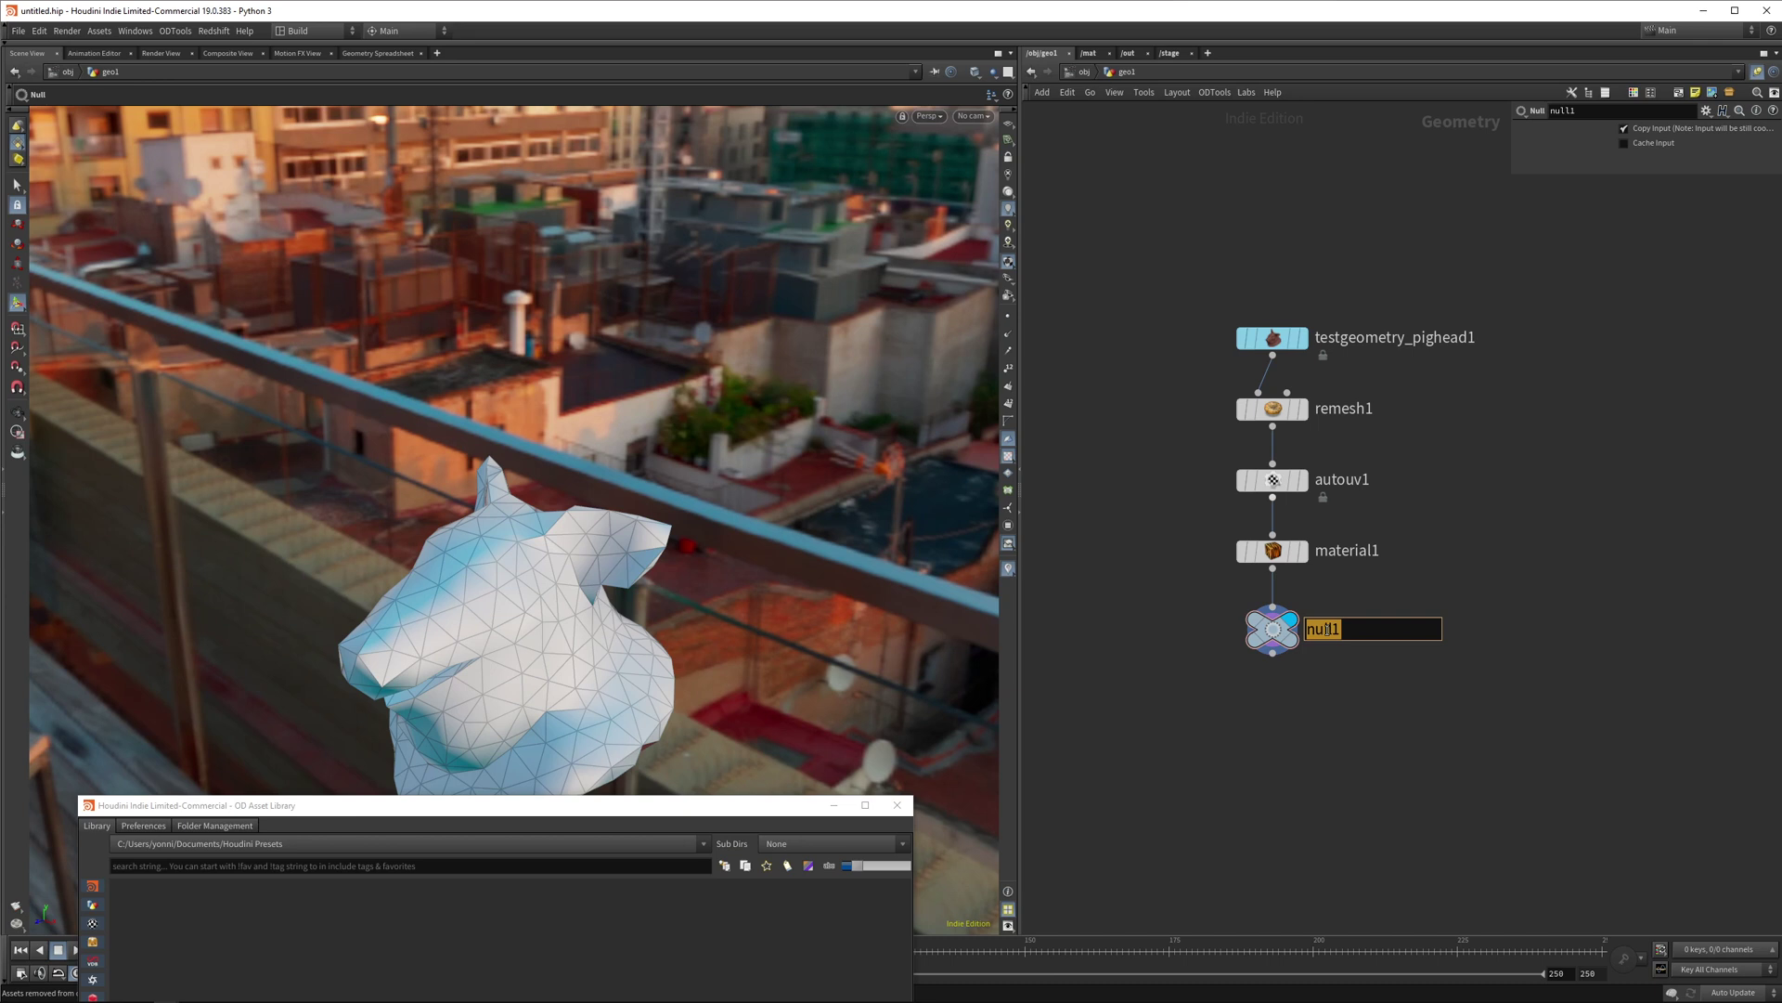
{"action": "type", "text": "OUT_OBJECT"}
{"action": "key", "text": "Return"}
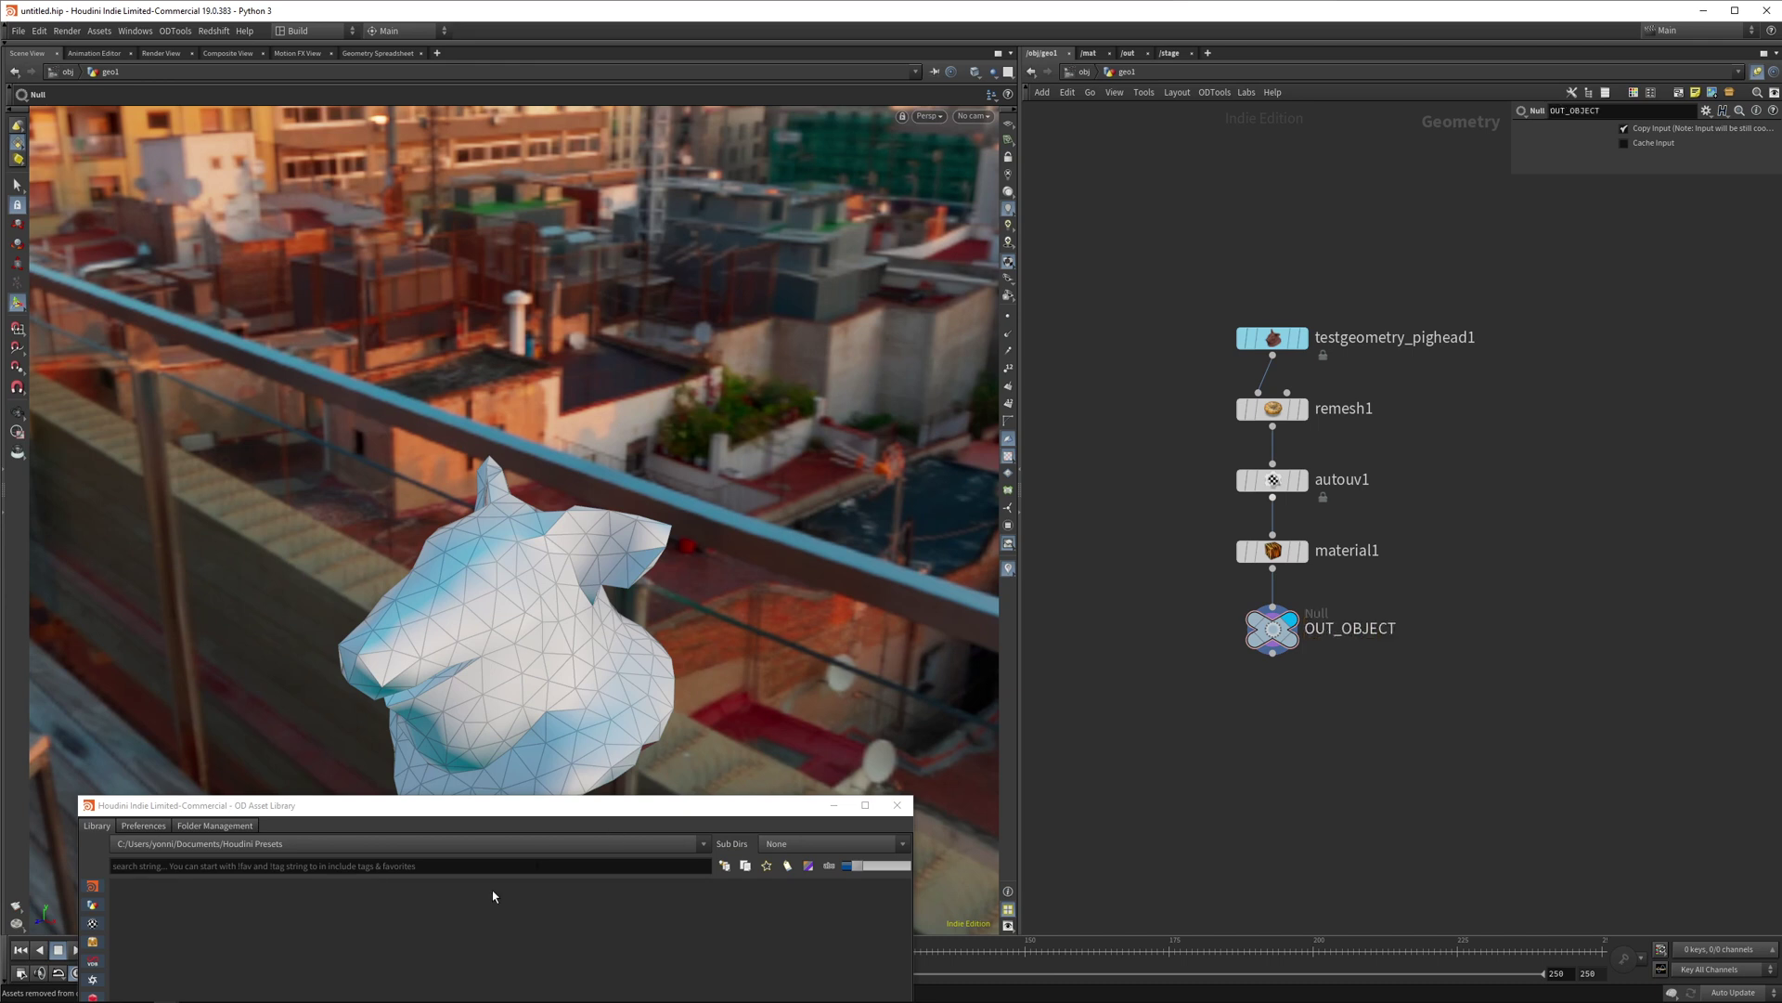
- Move the OD Asset Library window back up over the viewport so its whole content area shows
{"action": "left_click_drag", "start_coordinate": [590, 822], "coordinate": [628, 234]}
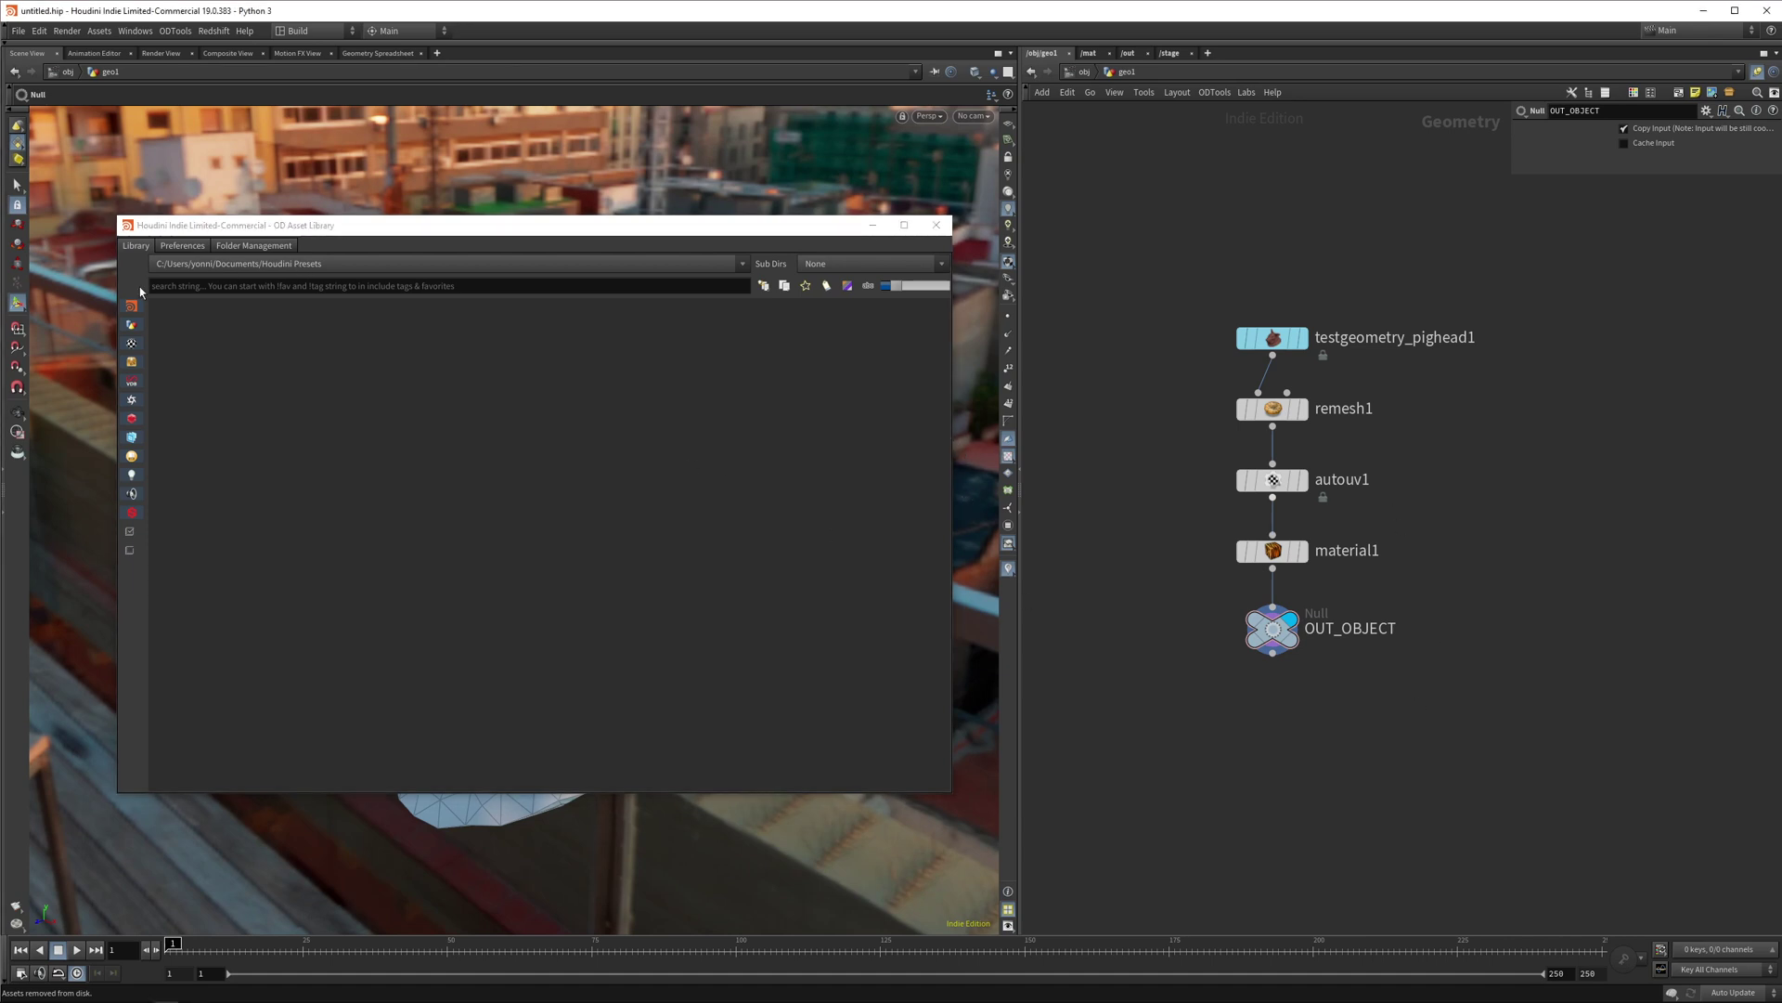
{"action": "left_click_drag", "start_coordinate": [341, 228], "coordinate": [329, 229]}
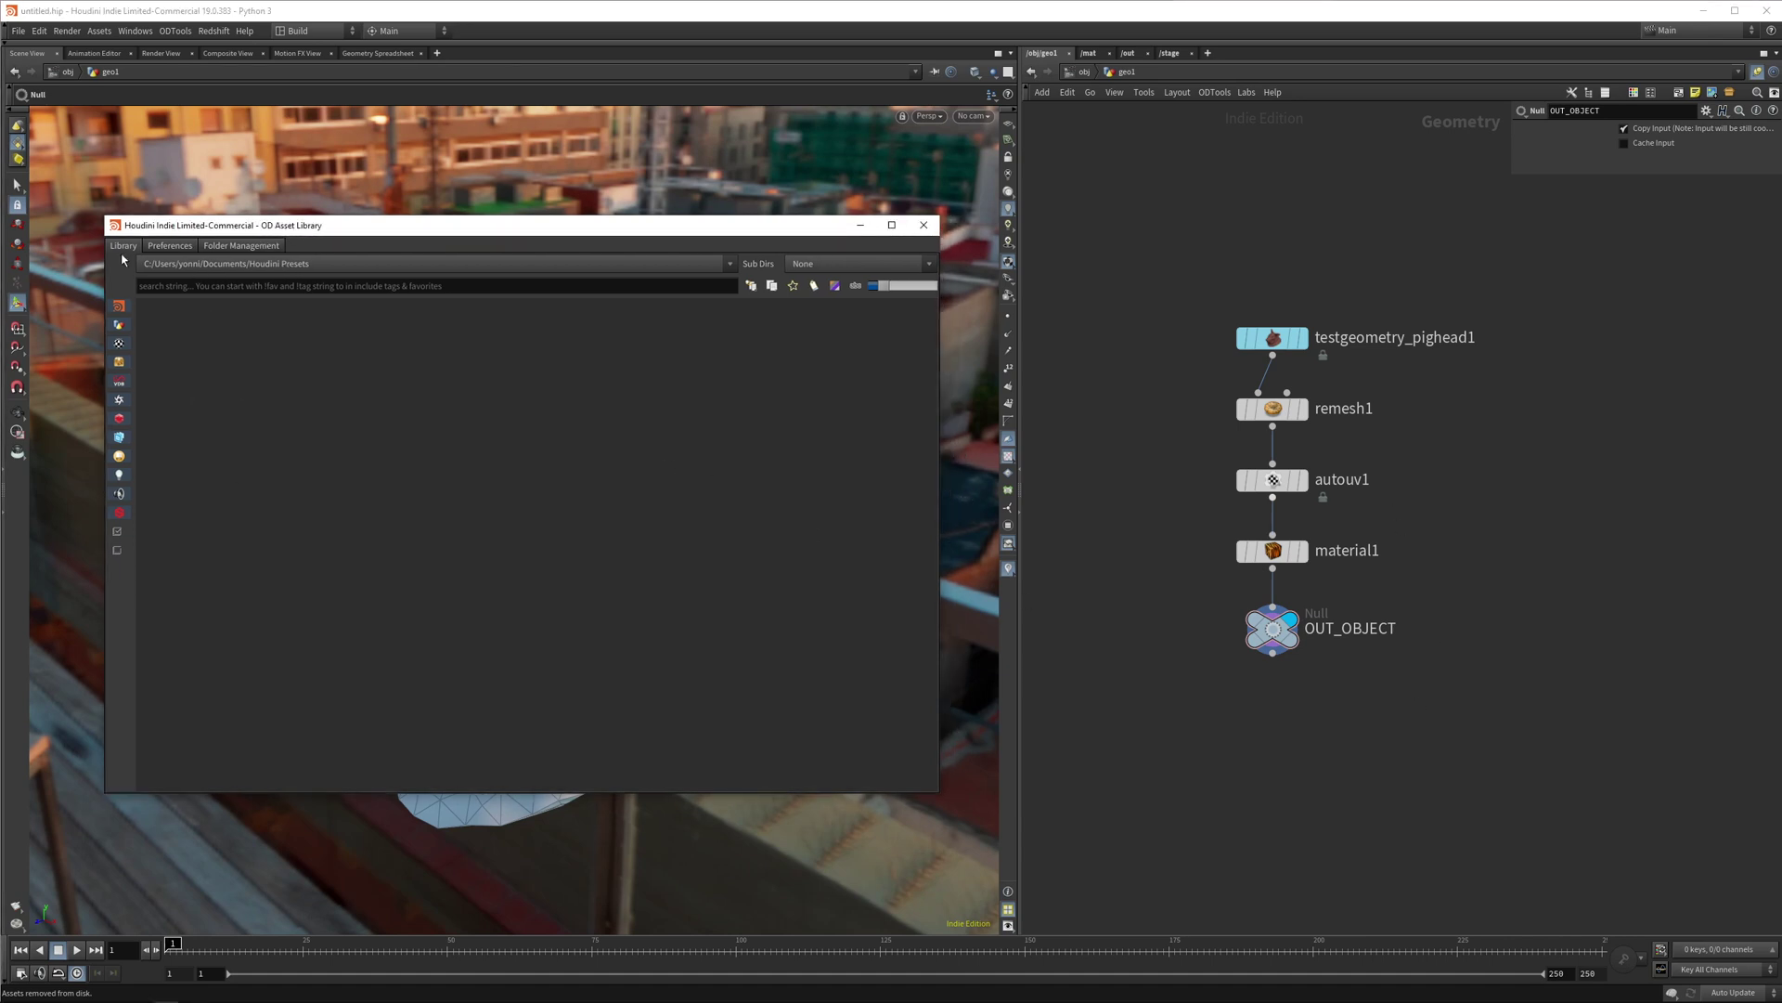
{"action": "left_click", "coordinate": [311, 269]}
{"action": "left_click", "coordinate": [303, 267]}
{"action": "left_click_drag", "start_coordinate": [363, 229], "coordinate": [340, 205]}
- Save the Remesh, Auto UV, Material and OUT_OBJECT nodes to the library as an ODZip (Nodes) collection named MY GEO WORKFLOW
{"action": "left_click_drag", "start_coordinate": [1125, 370], "coordinate": [1395, 820]}
{"action": "right_click", "coordinate": [249, 332]}
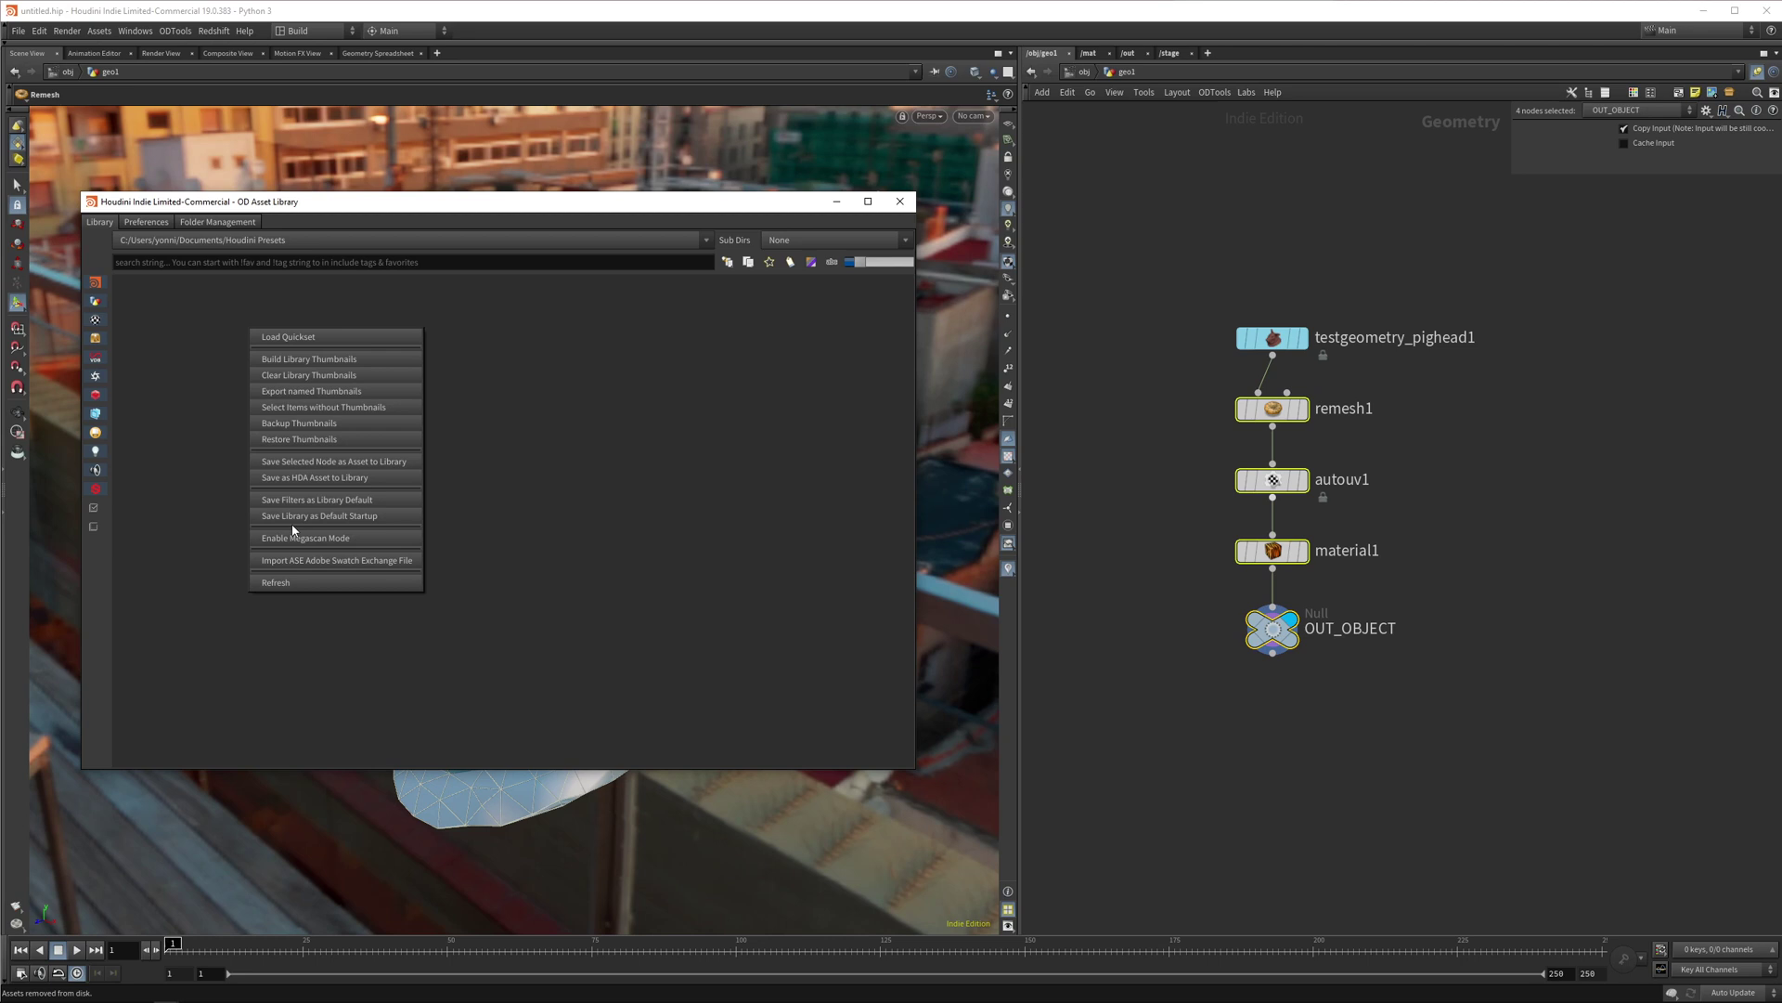
{"action": "left_click", "coordinate": [385, 463]}
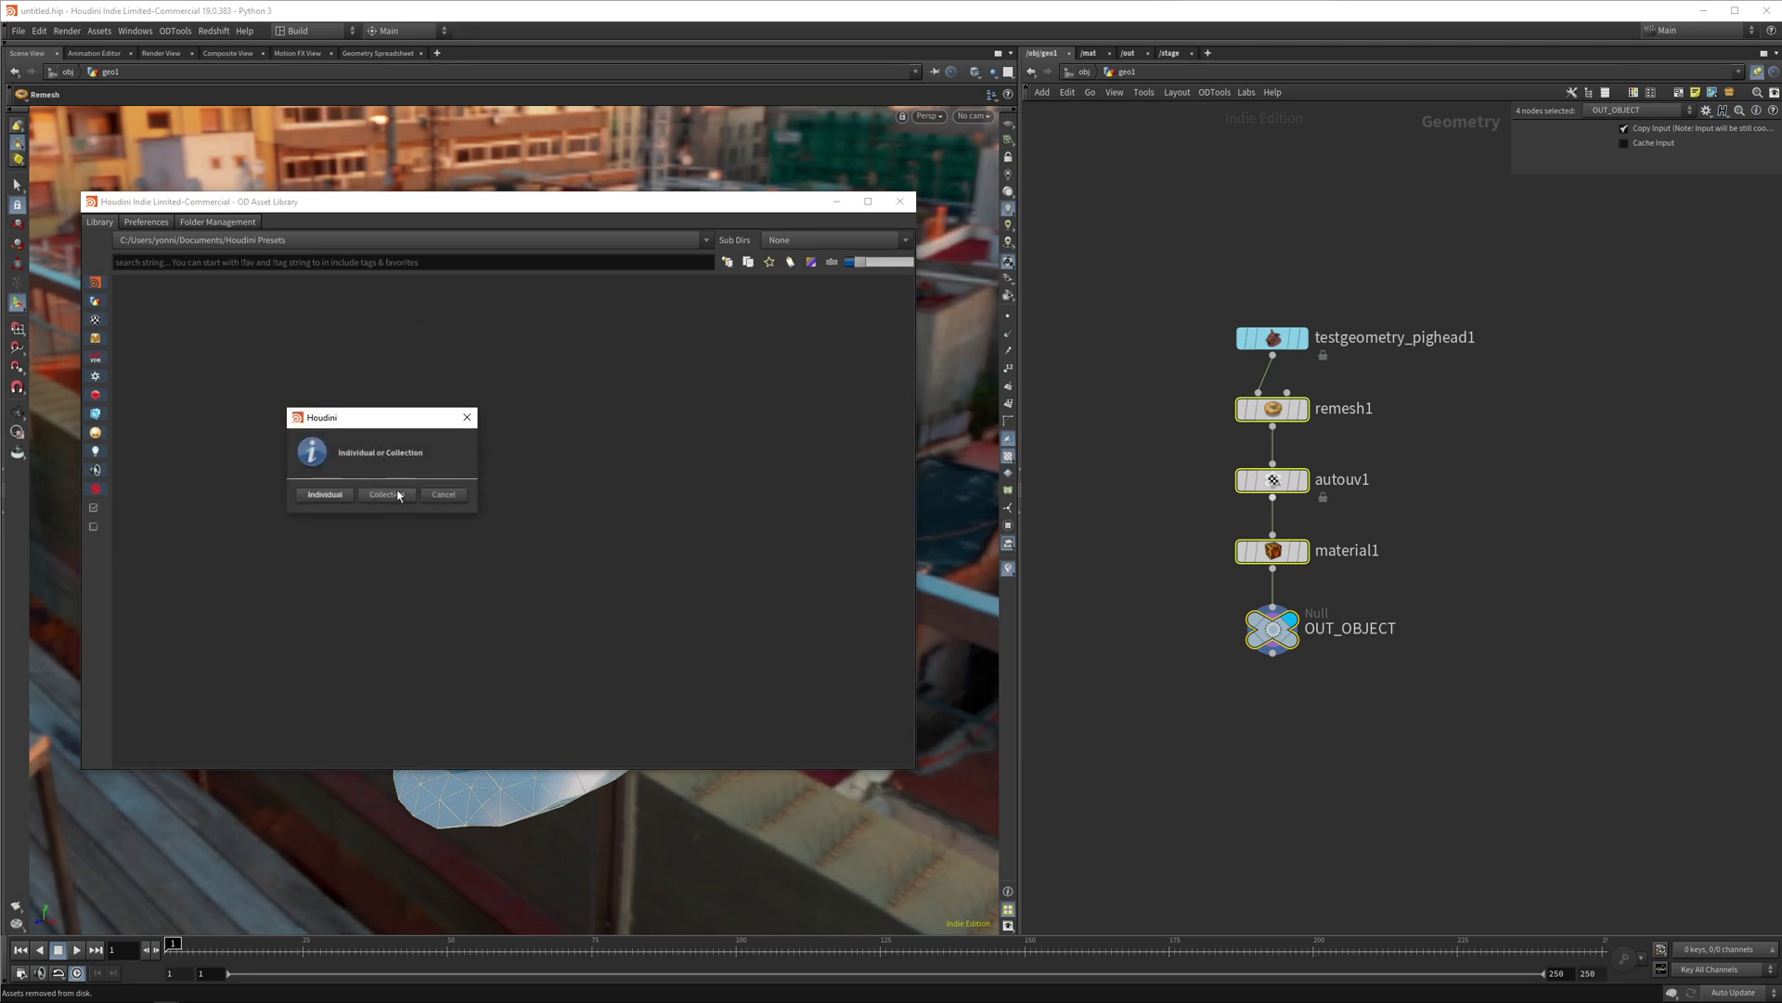
{"action": "left_click", "coordinate": [325, 493]}
{"action": "type", "text": "m"}
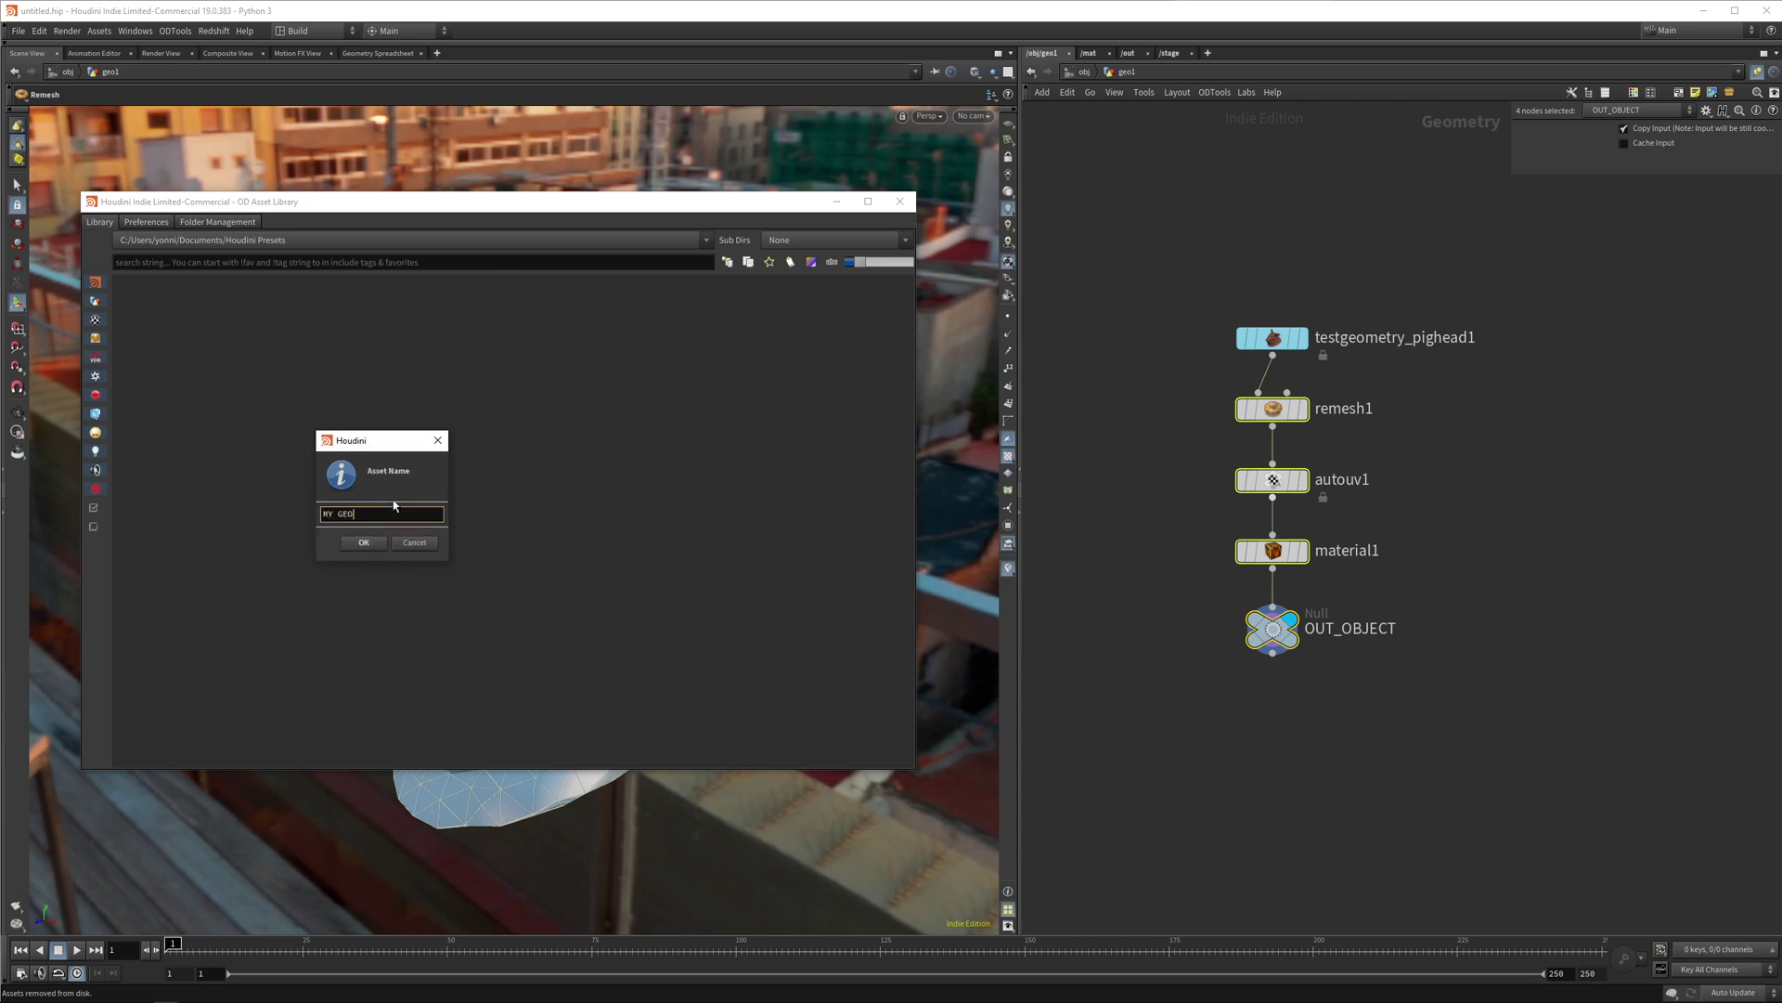
{"action": "type", "text": "Y GEO WORKFLO"}
{"action": "key", "text": "Return"}
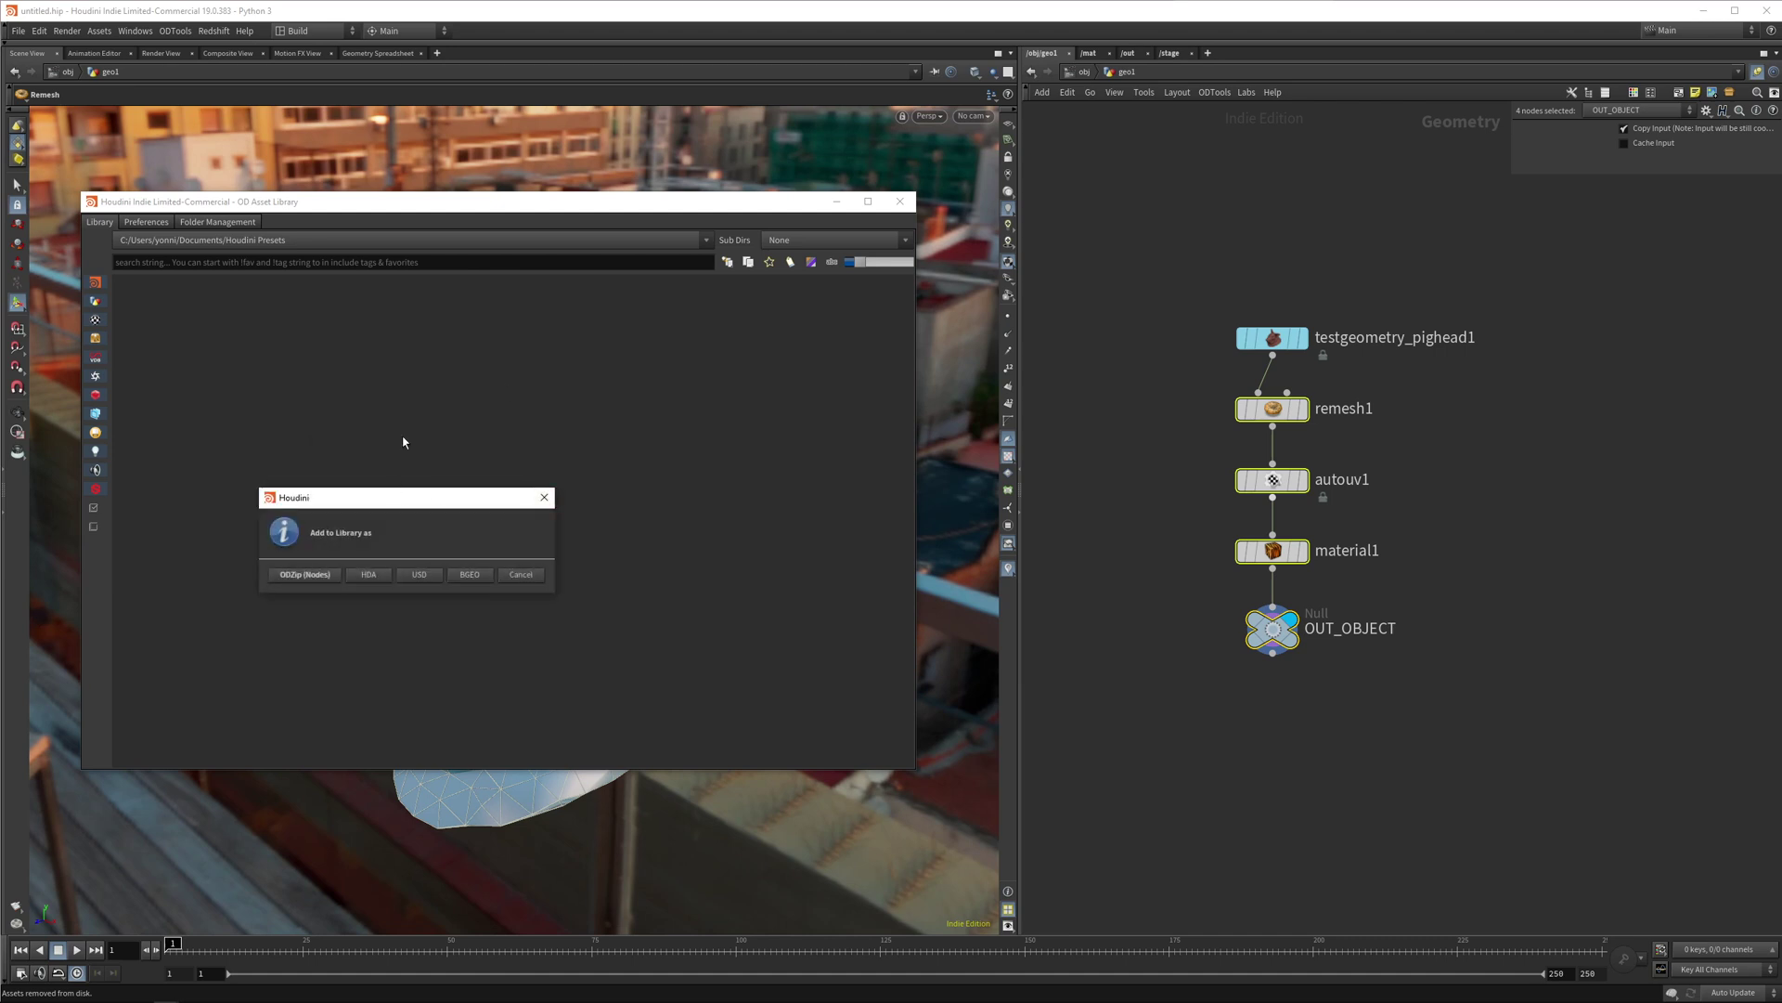
{"action": "left_click", "coordinate": [298, 577]}
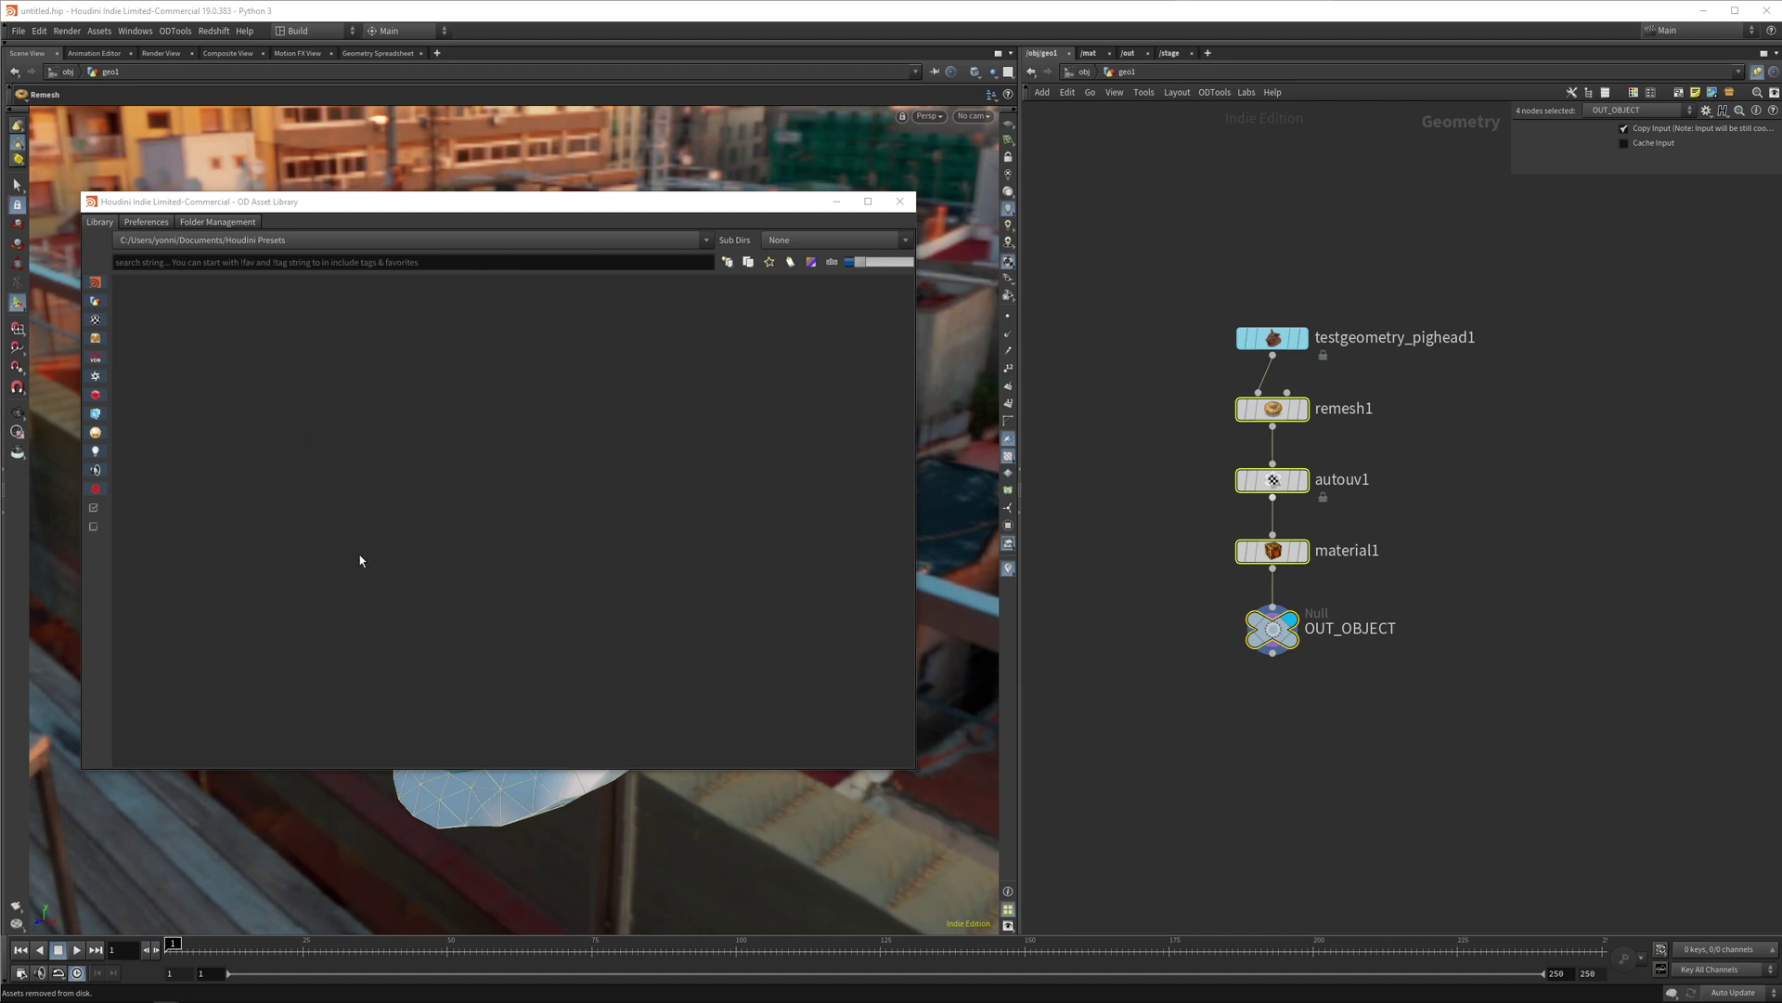
- Delete the four nodes below testgeometry_pighead1 and load the MY_GEO_WORKFLOW asset from the library into the network
{"action": "left_click_drag", "start_coordinate": [1173, 386], "coordinate": [1446, 754]}
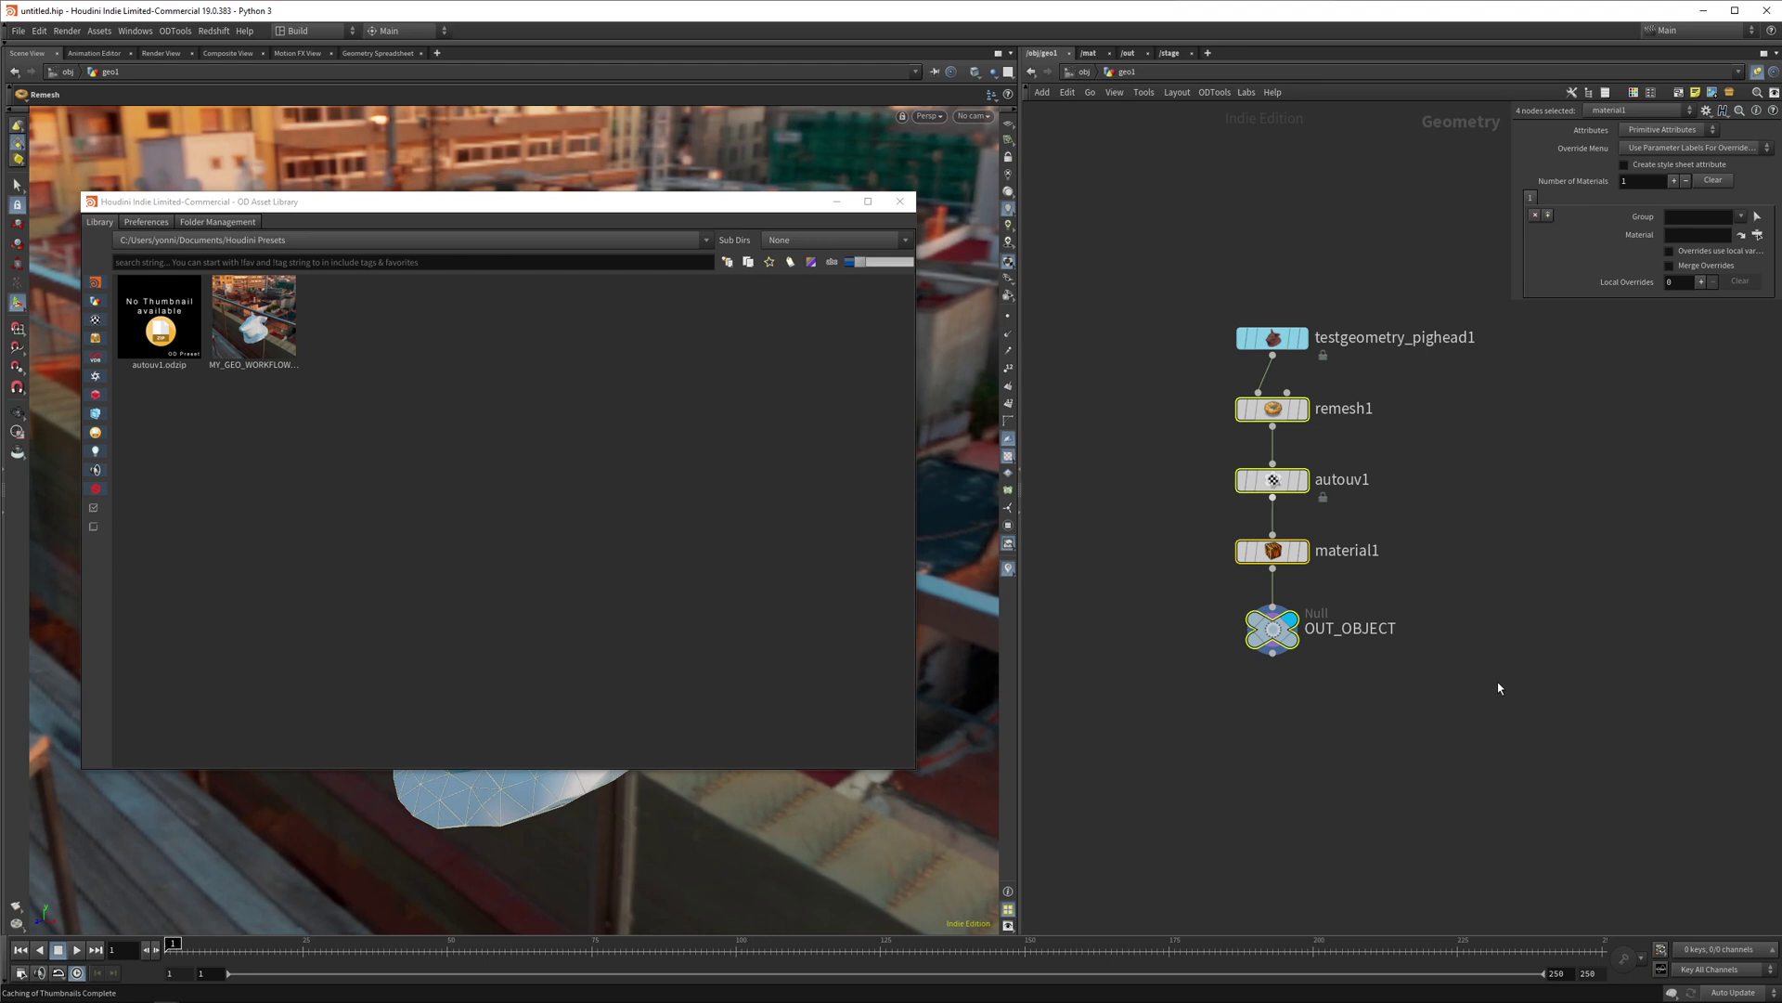
{"action": "key", "text": "BackSpace"}
{"action": "left_click_drag", "start_coordinate": [254, 316], "coordinate": [1323, 504]}
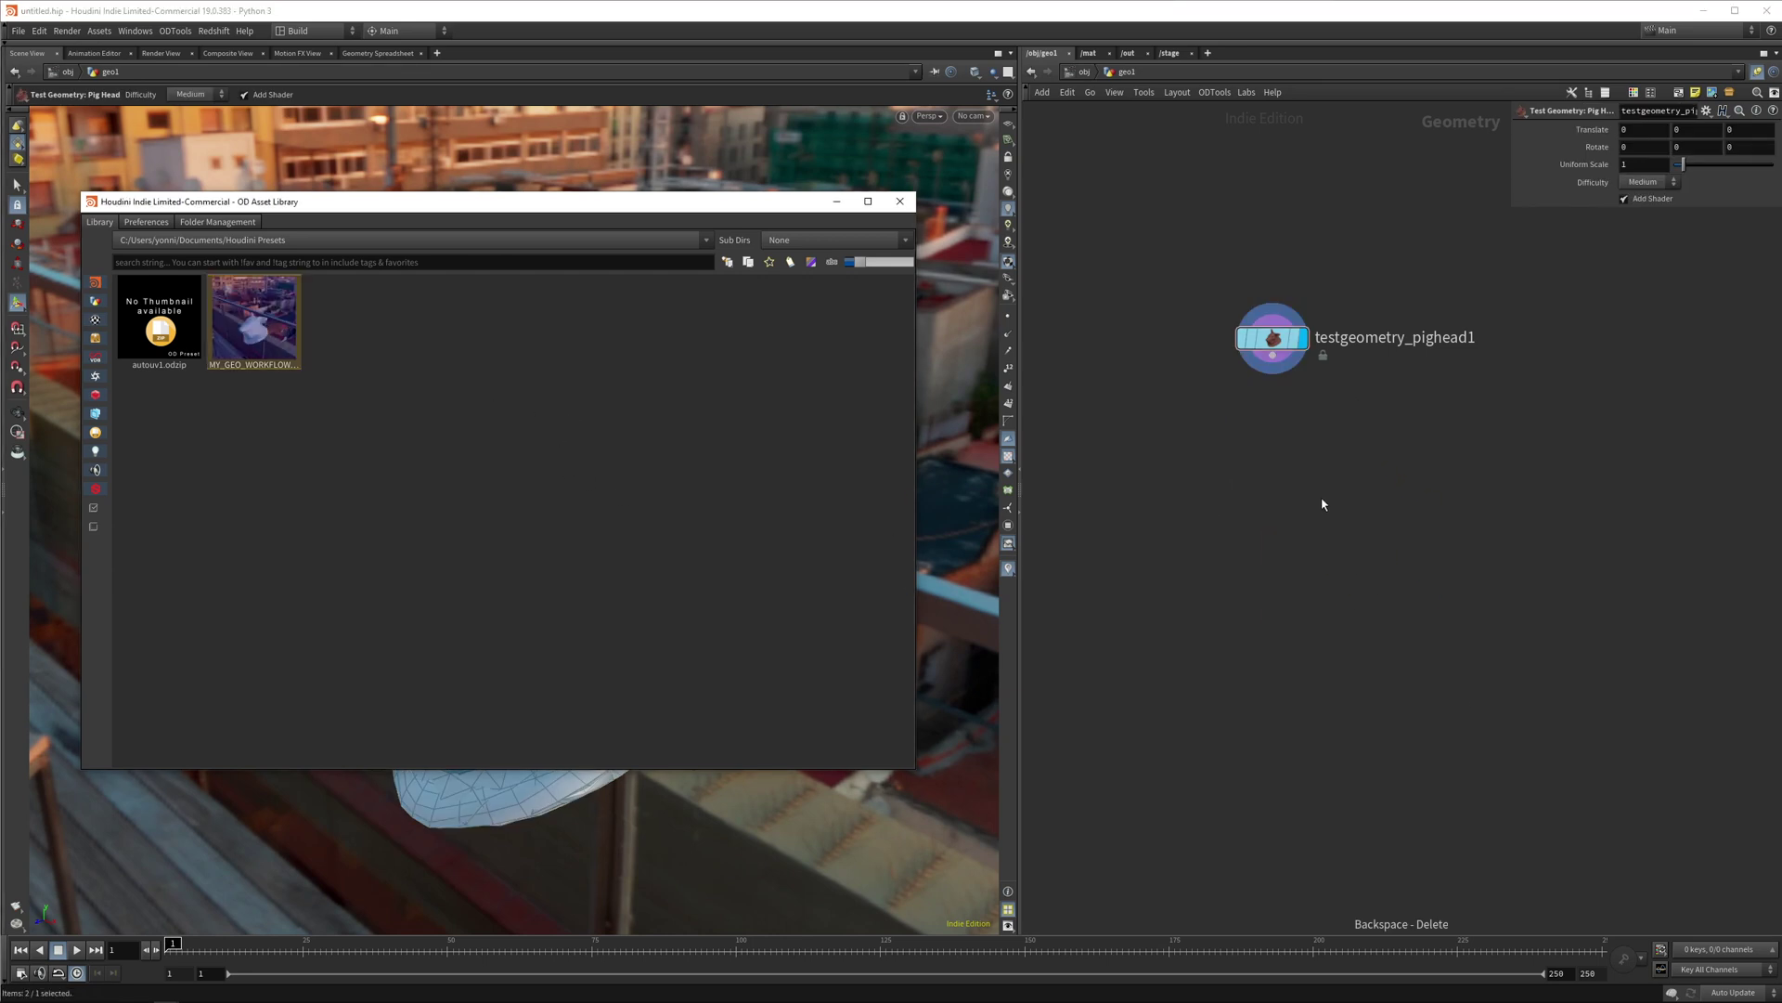
- Lay out the pig head and the loaded nodes as an evenly spaced vertical chain, and clear the selection
{"action": "left_click_drag", "start_coordinate": [1201, 286], "coordinate": [1420, 529]}
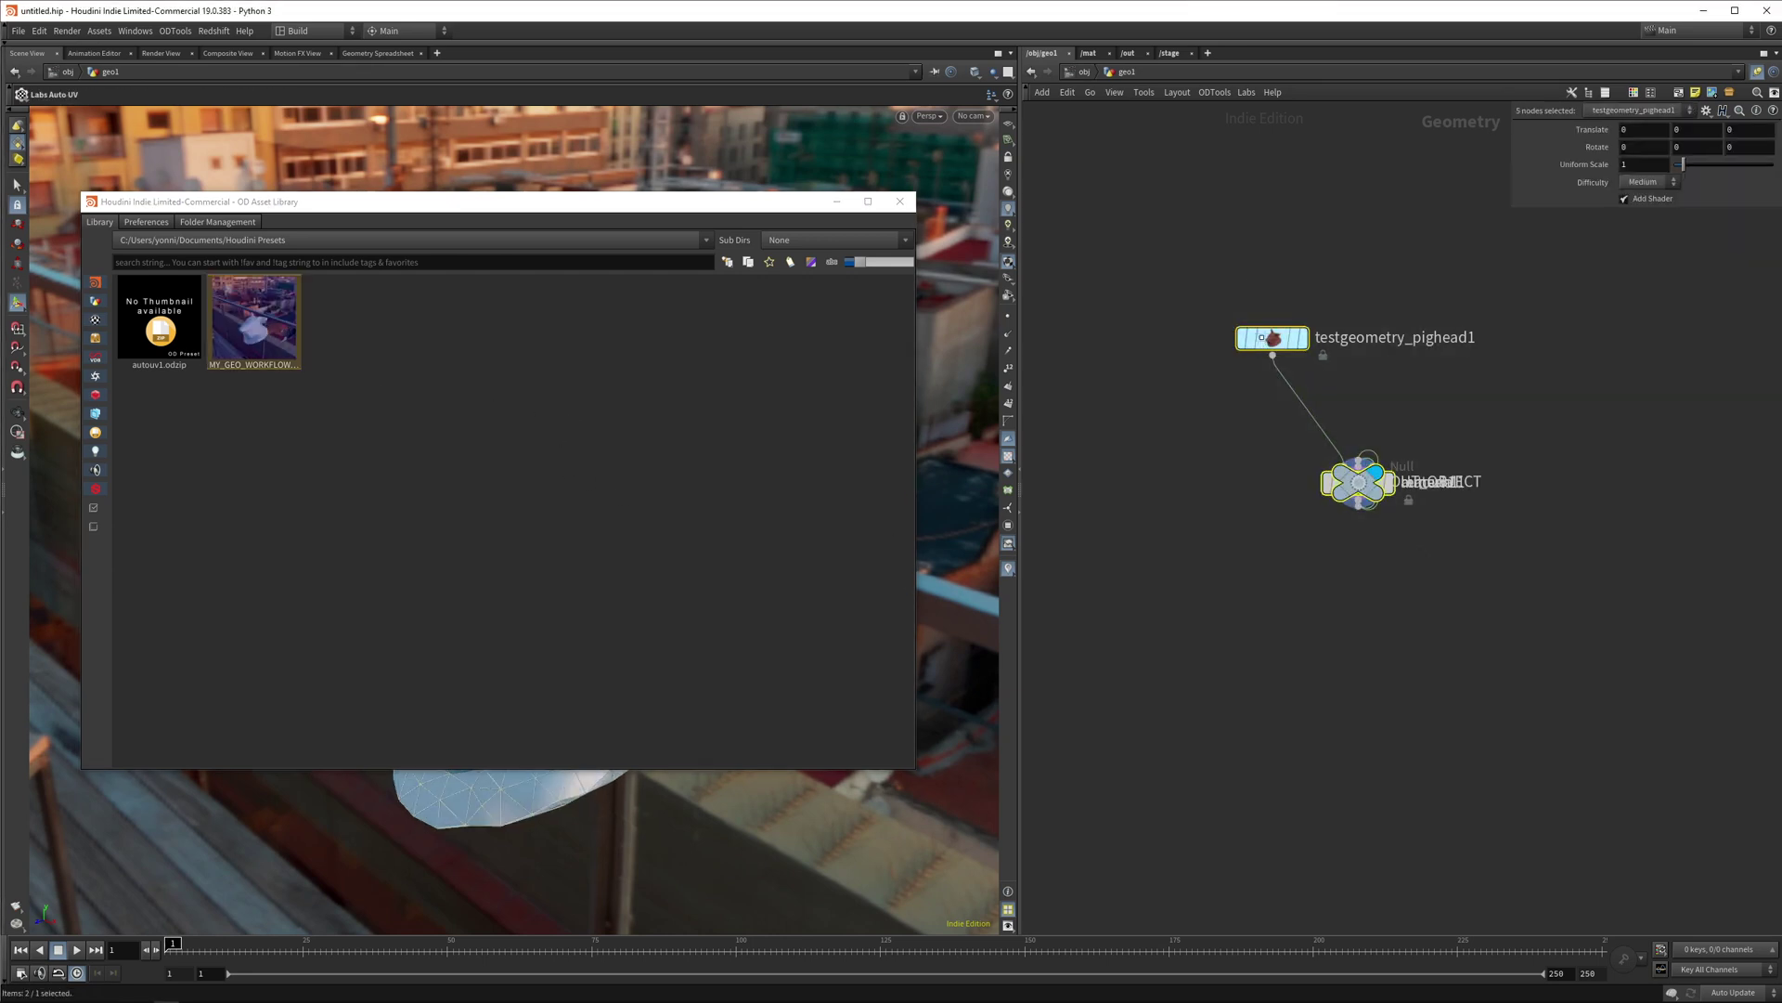
{"action": "key", "text": "a"}
{"action": "left_click_drag", "start_coordinate": [1261, 338], "coordinate": [1348, 538]}
{"action": "left_click", "coordinate": [1222, 418]}
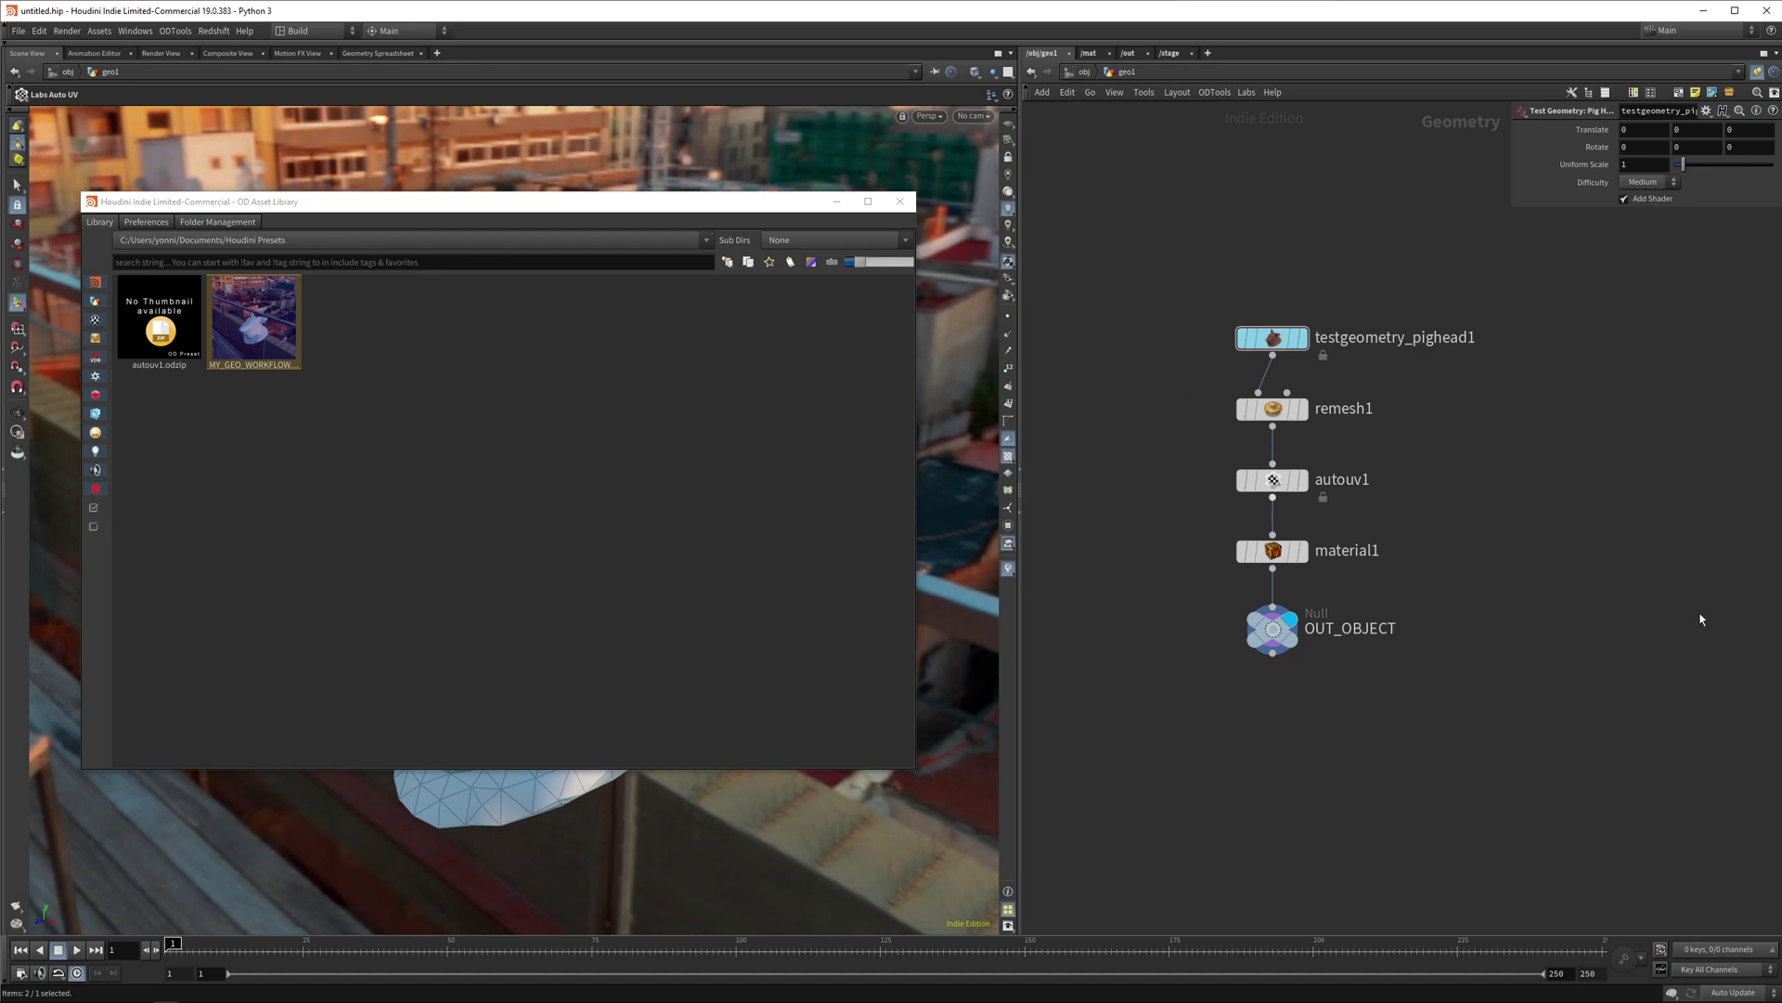